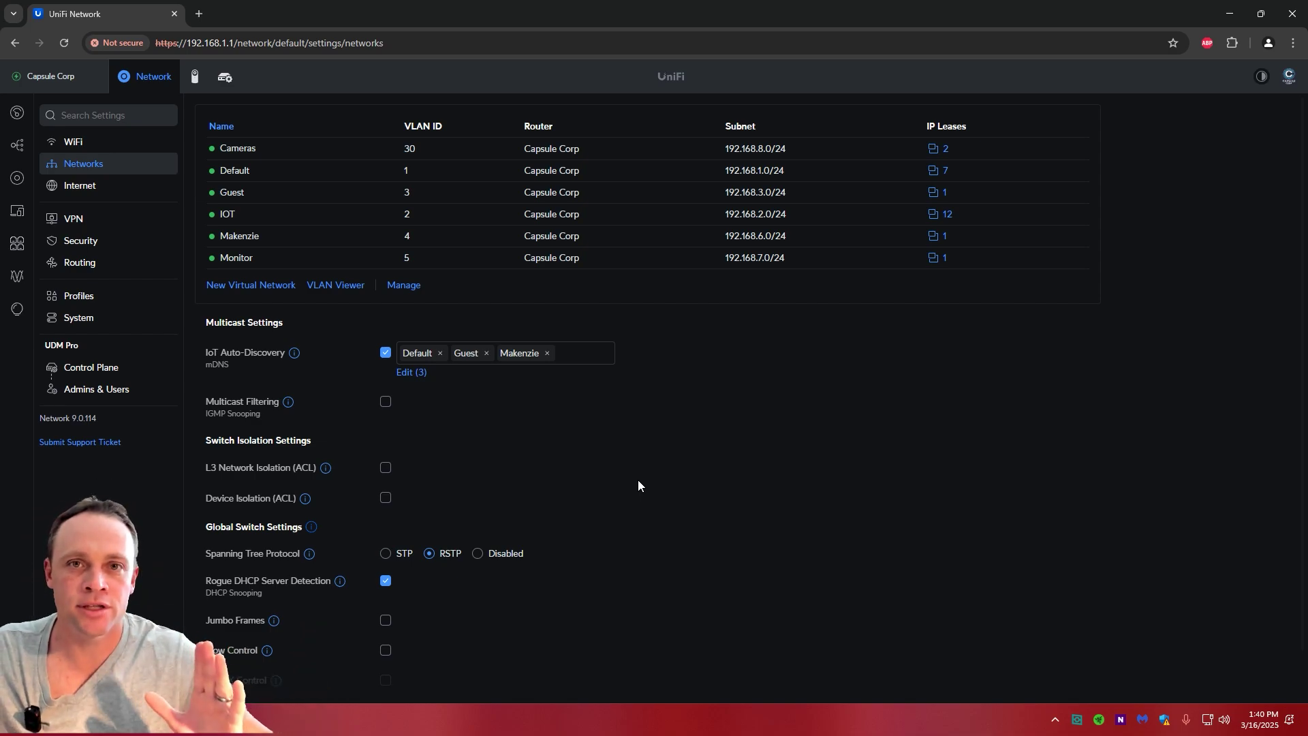
Open the Block Gateway object in the network object profiles and examine its full list of addresses.
click(115, 301)
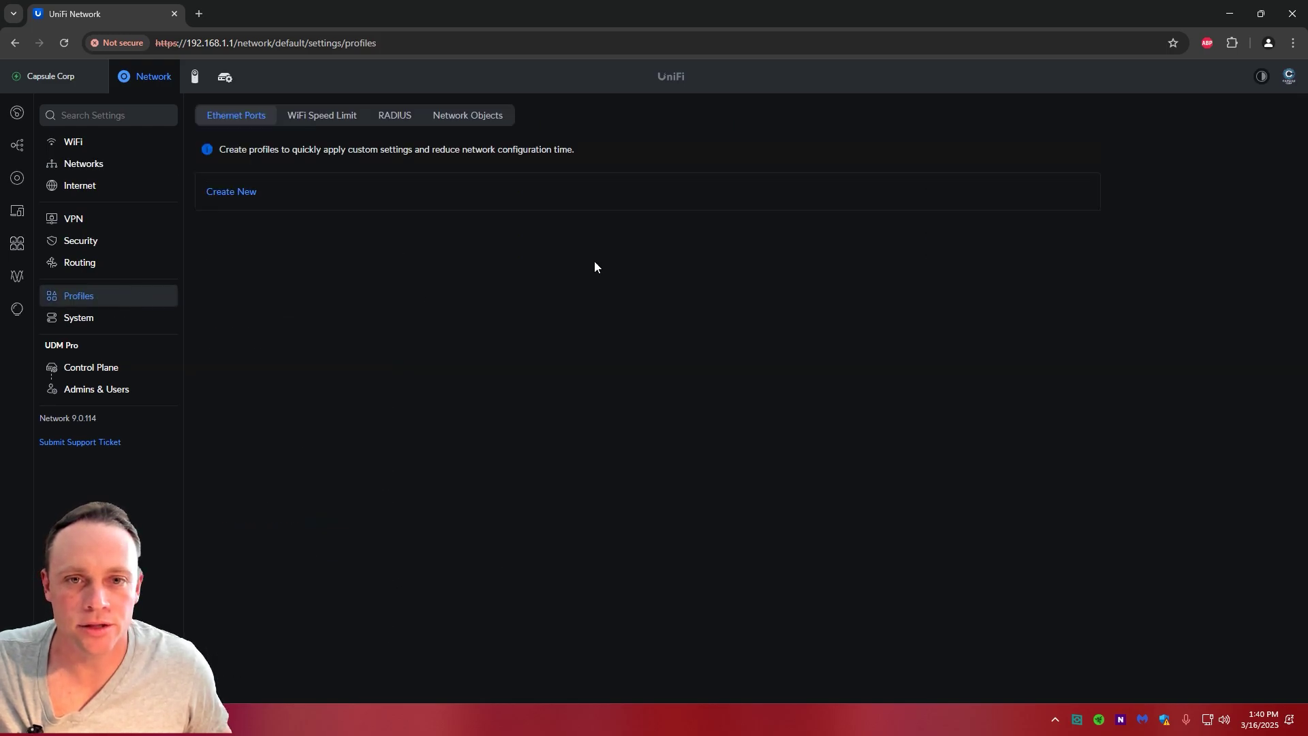
click(475, 116)
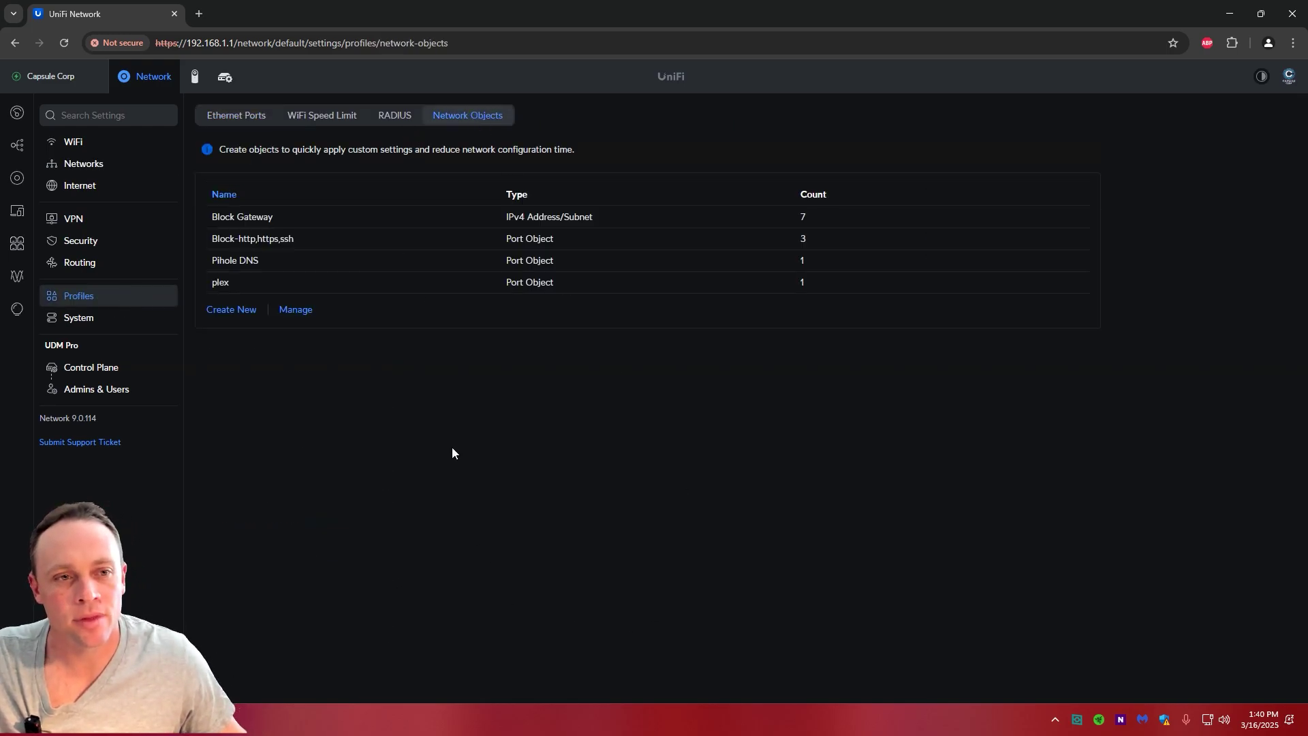
click(490, 222)
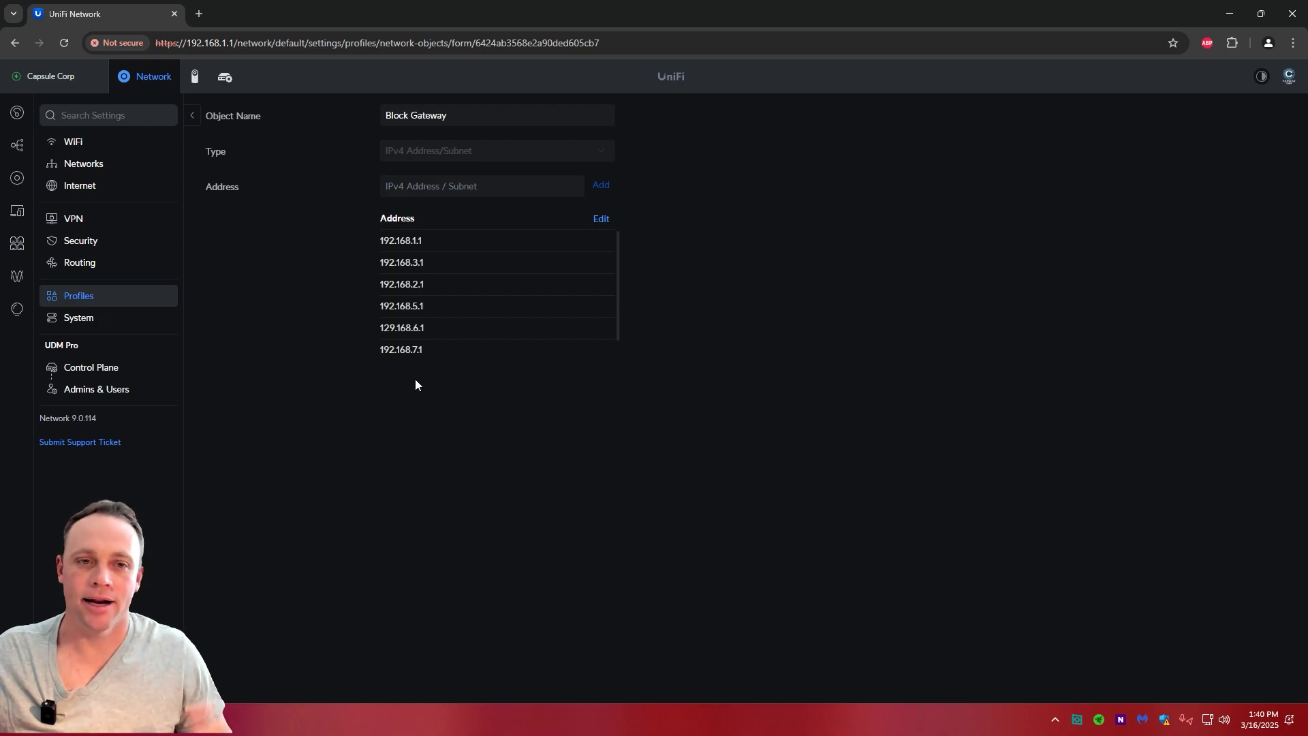
scroll(385, 285, down, 1)
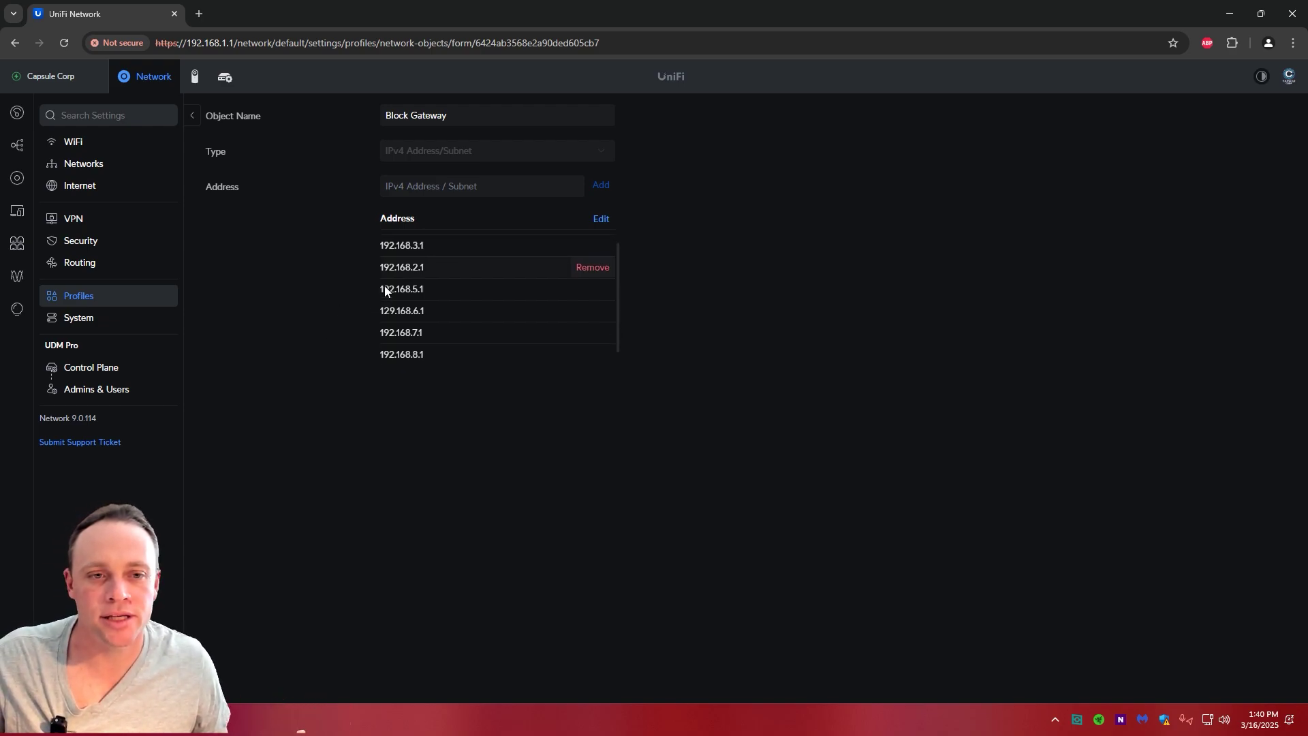
scroll(437, 337, up, 1)
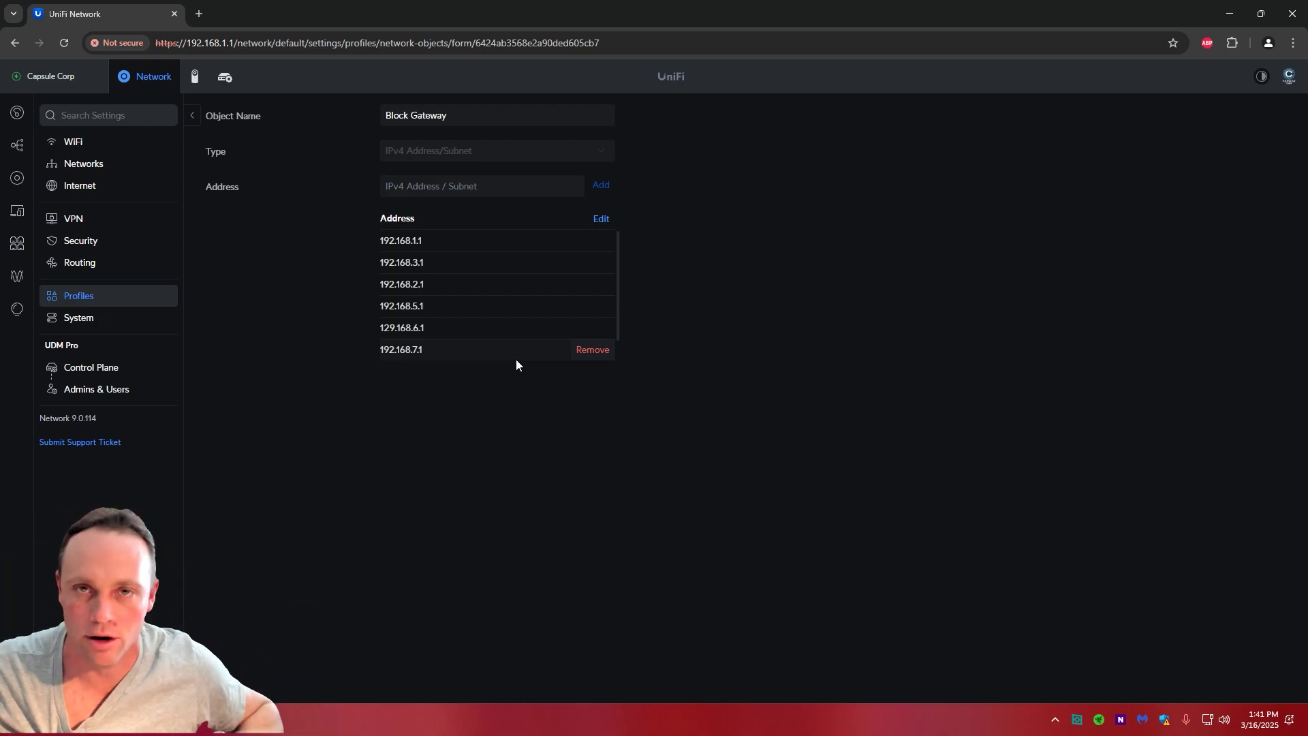
Examine the ports defined in the Block-http,https,ssh, Pihole DNS and plex network objects.
click(191, 121)
click(368, 244)
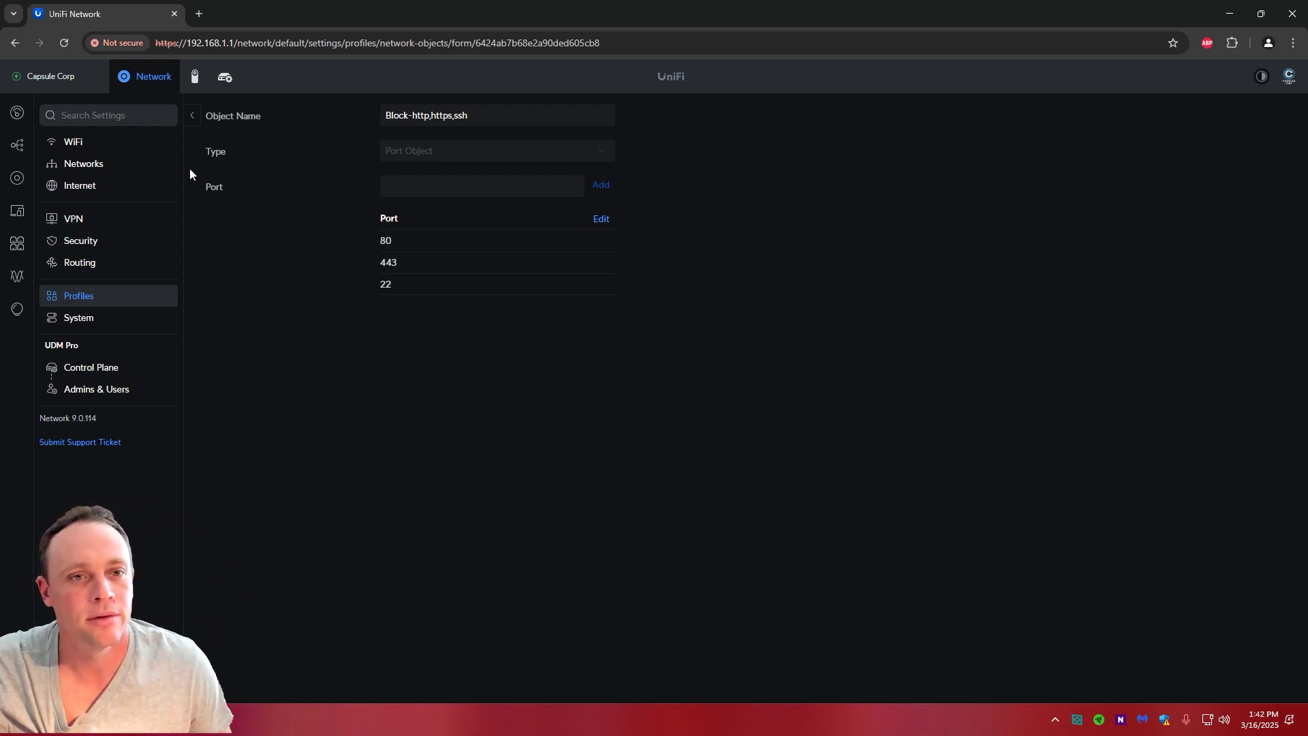
click(197, 119)
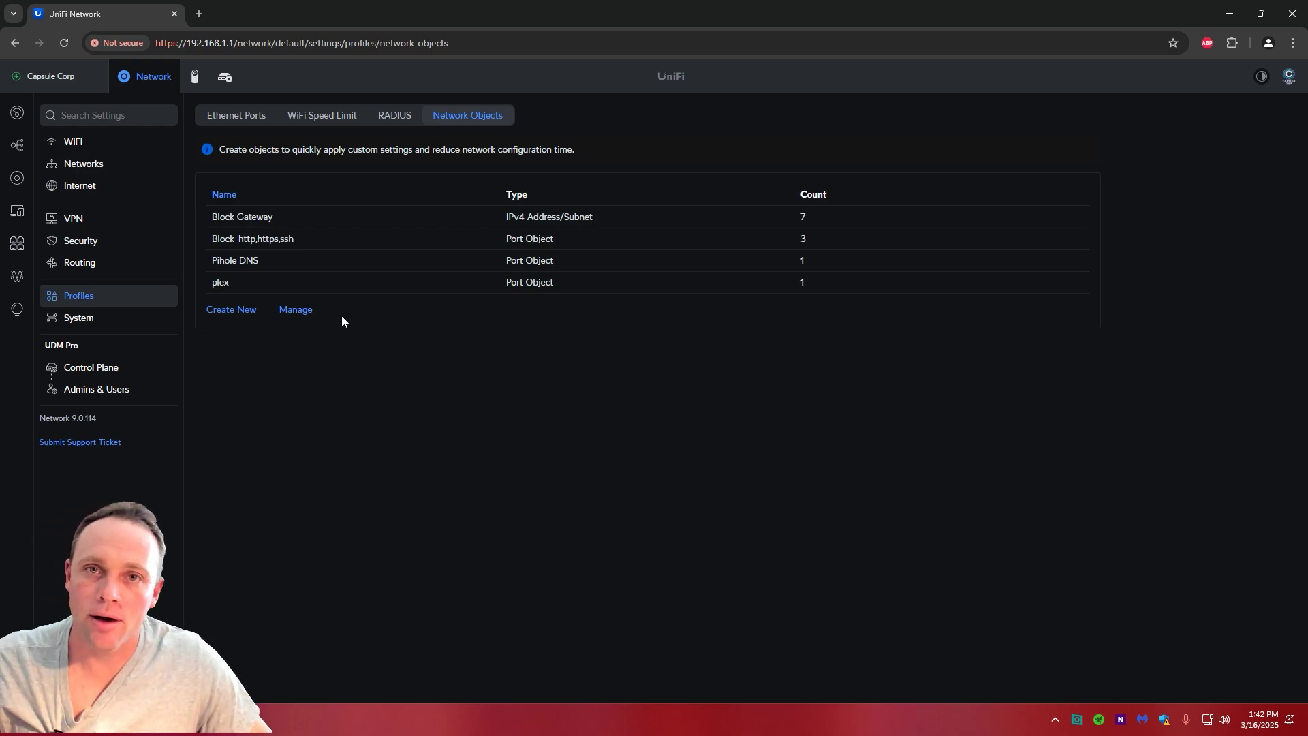
click(290, 265)
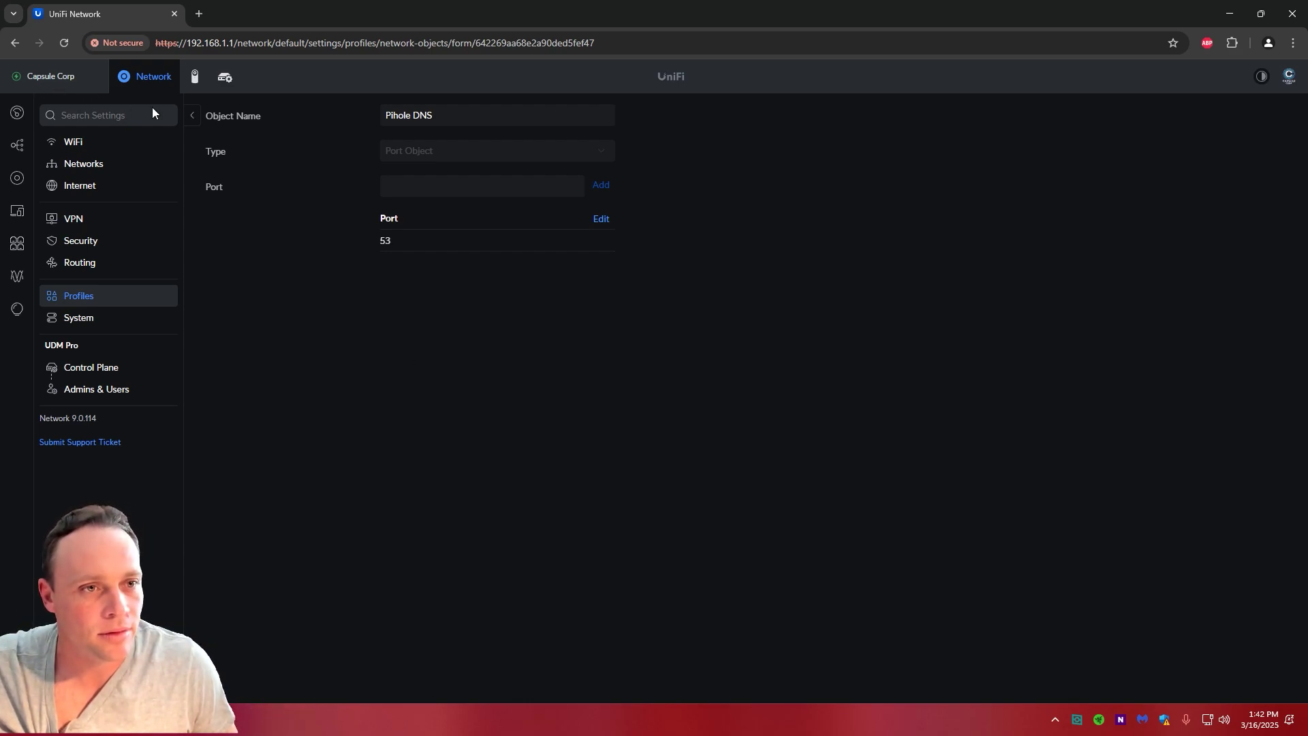
click(192, 111)
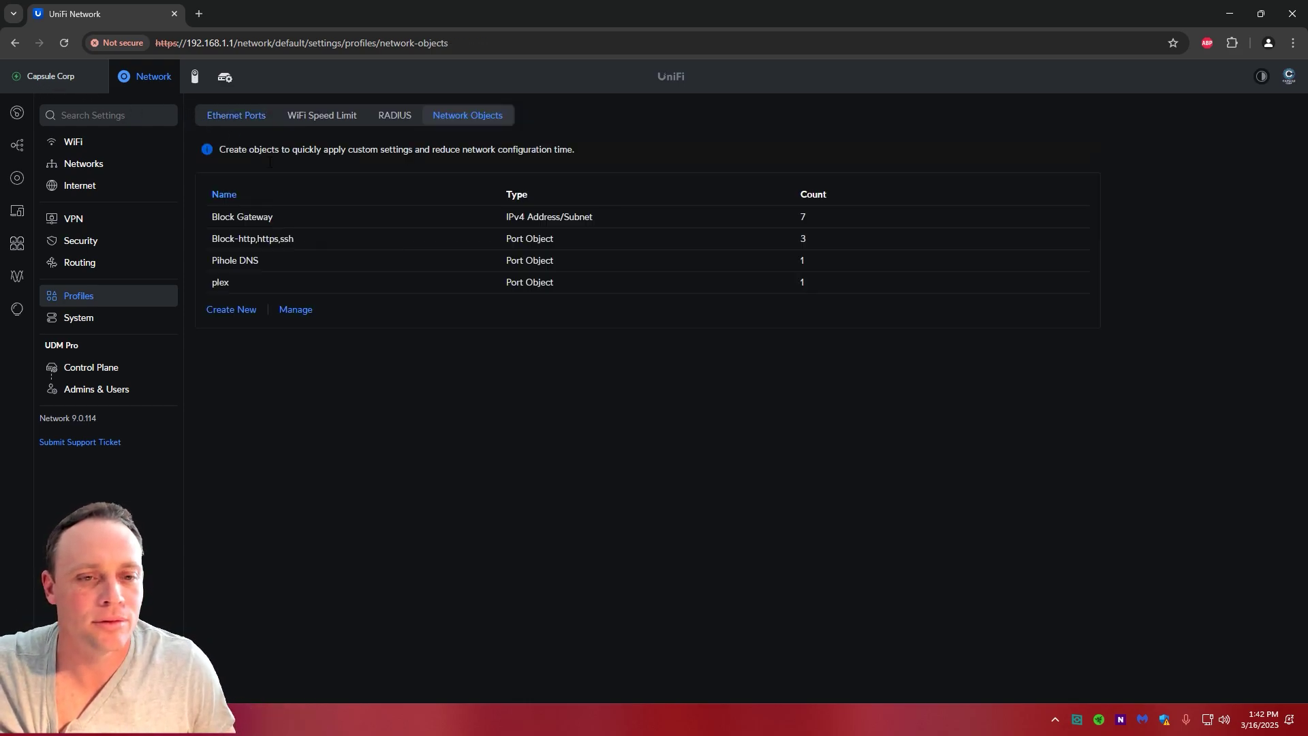
click(333, 283)
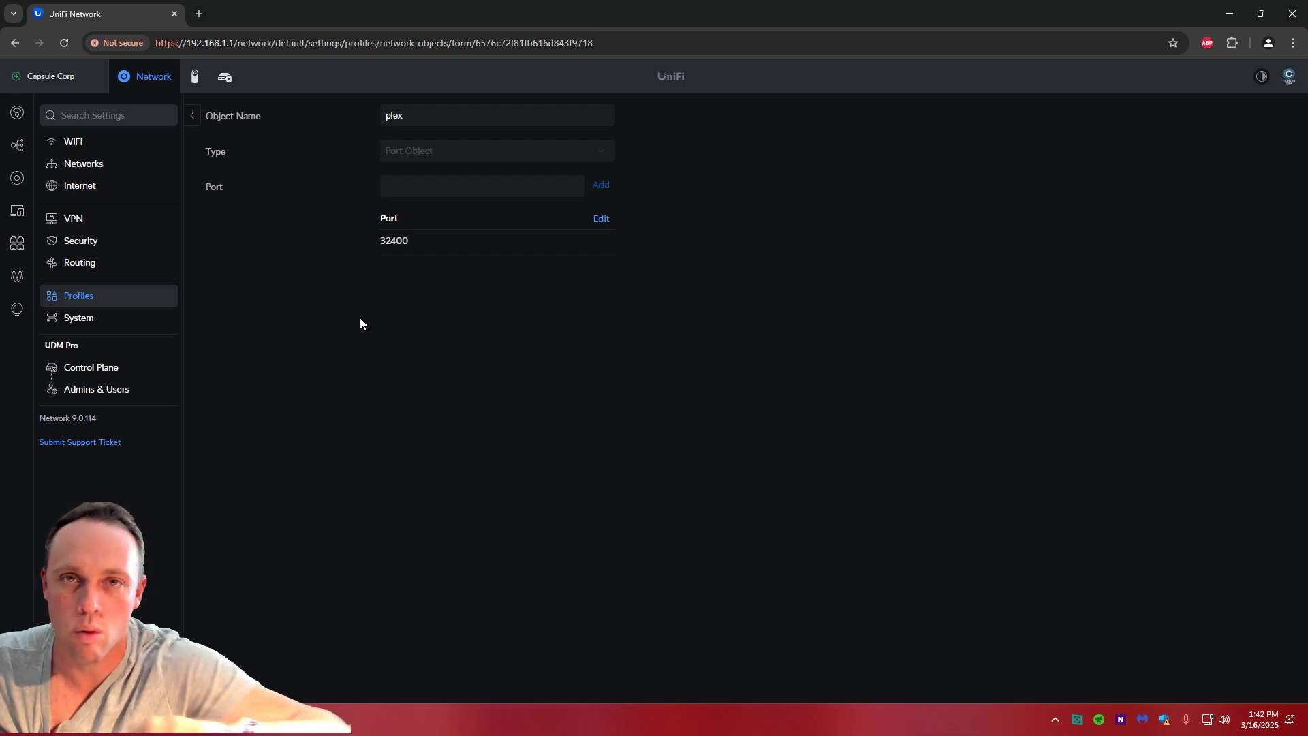
Open the firewall security settings and look over the zones and their assigned networks.
click(99, 252)
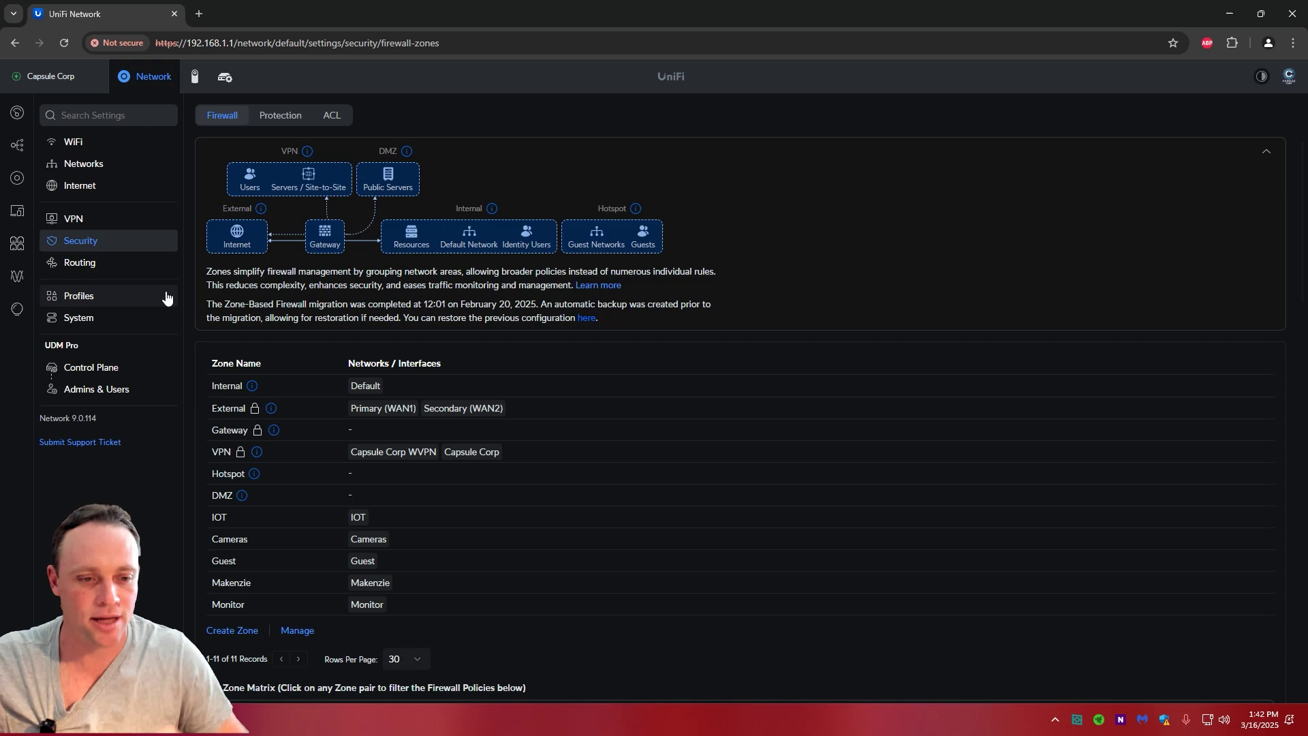
scroll(673, 373, down, 1)
scroll(671, 372, down, 2)
scroll(666, 366, up, 2)
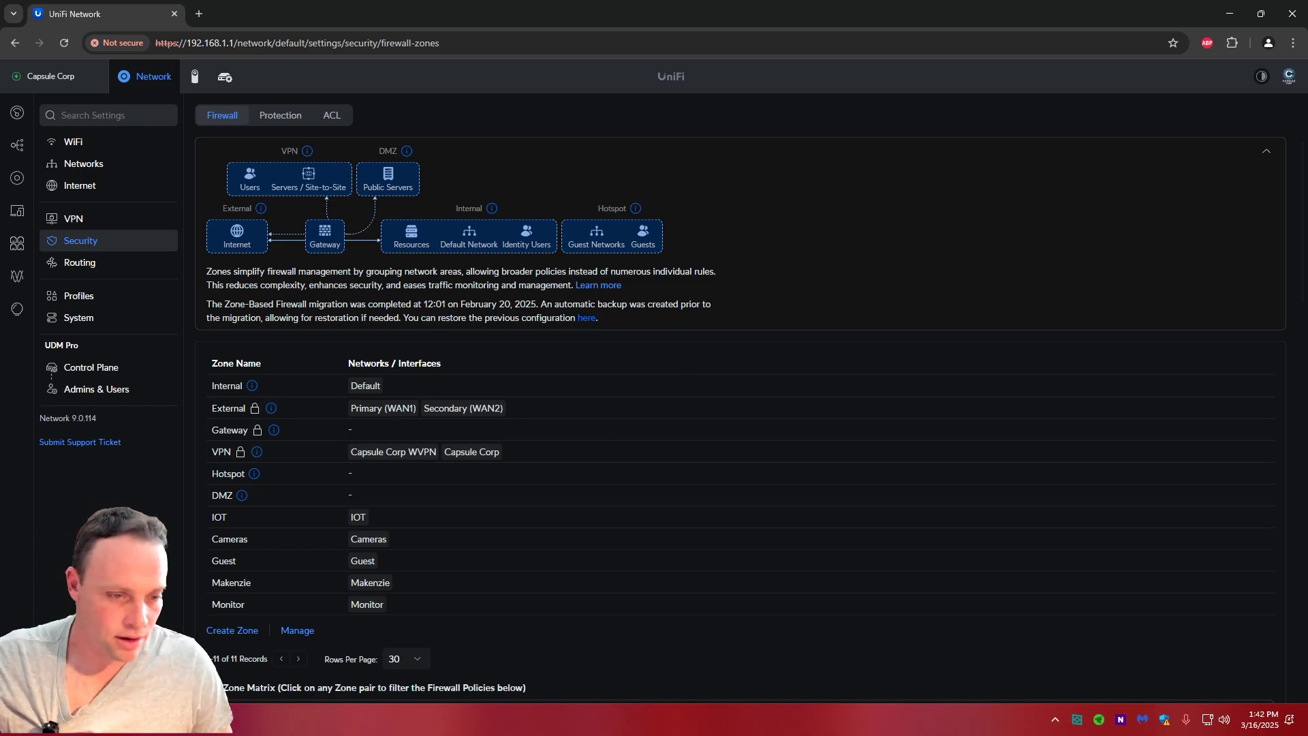
click(232, 631)
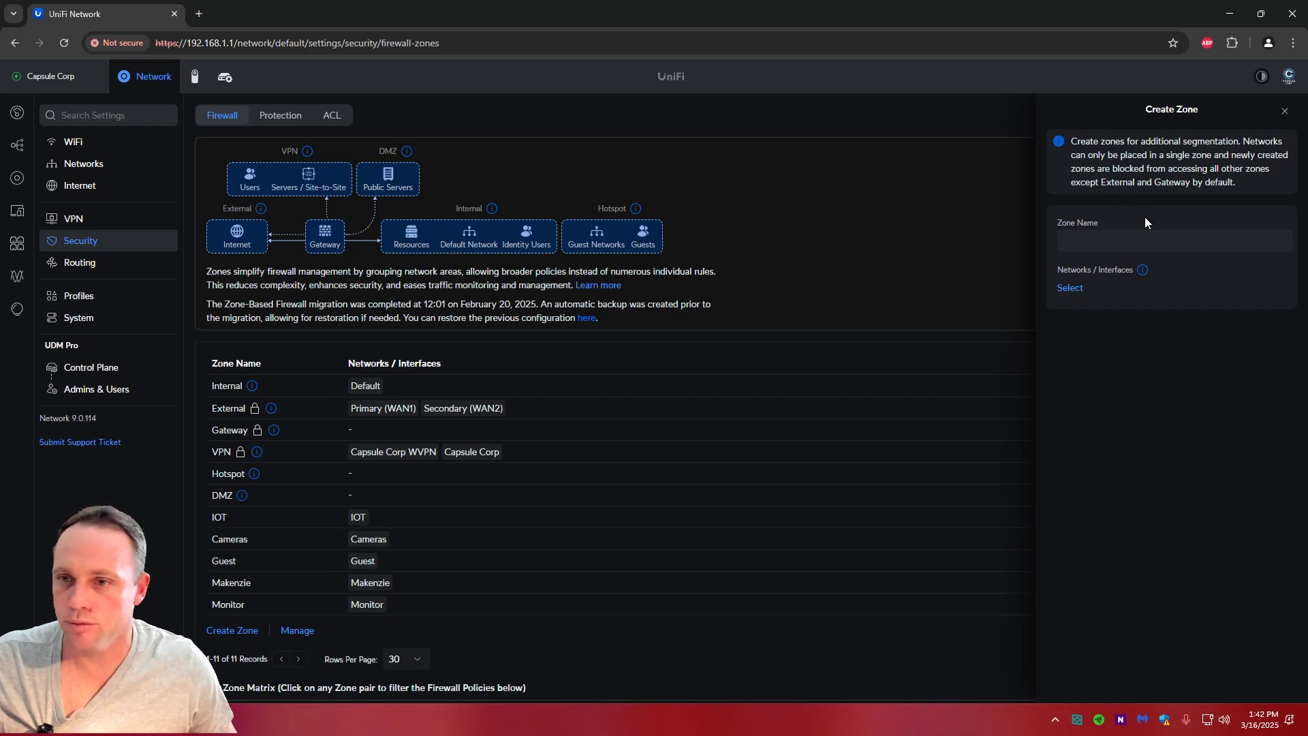
click(1129, 235)
text(un)
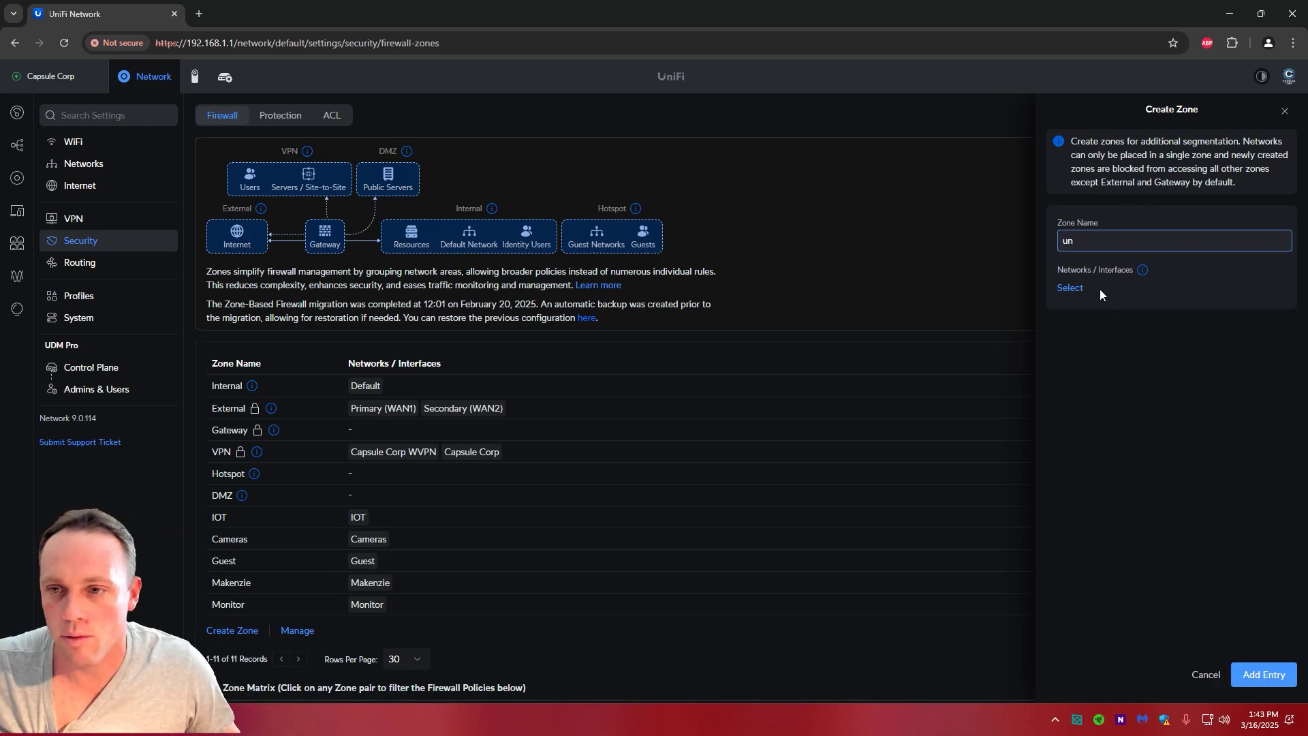
click(1070, 288)
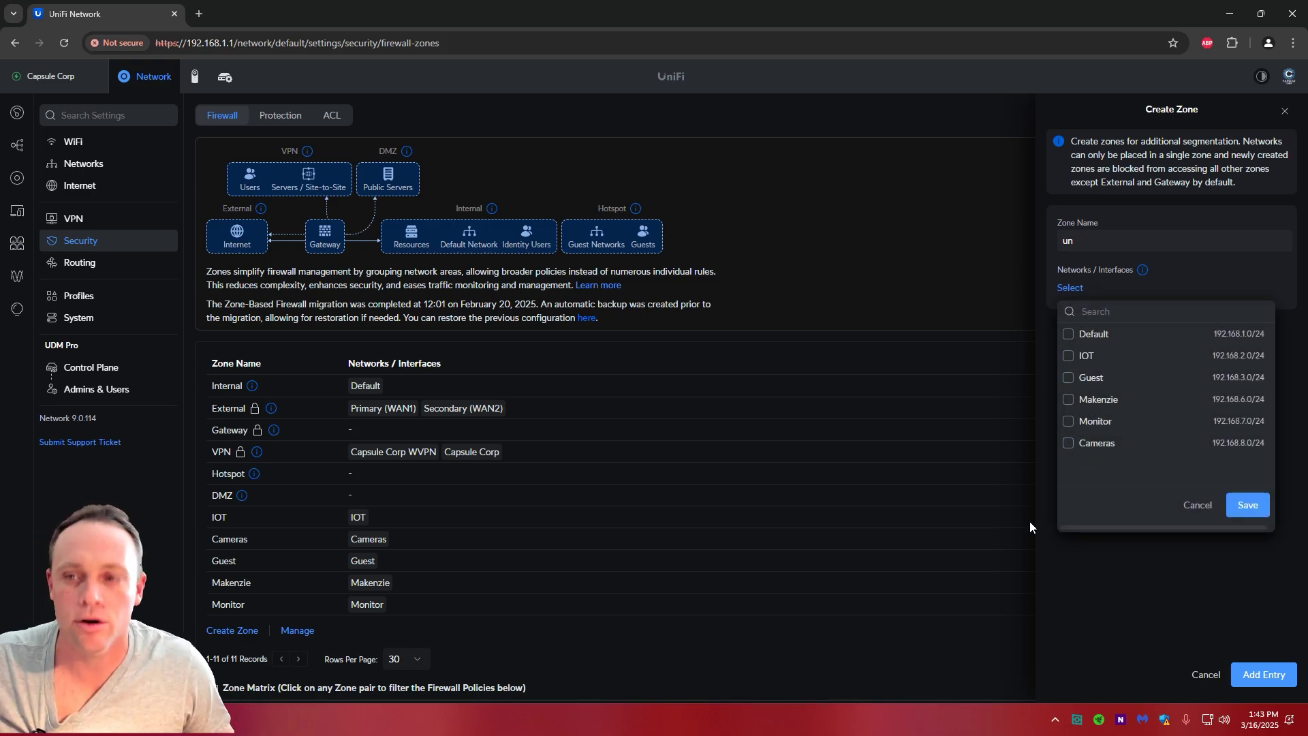
click(1196, 505)
click(1284, 112)
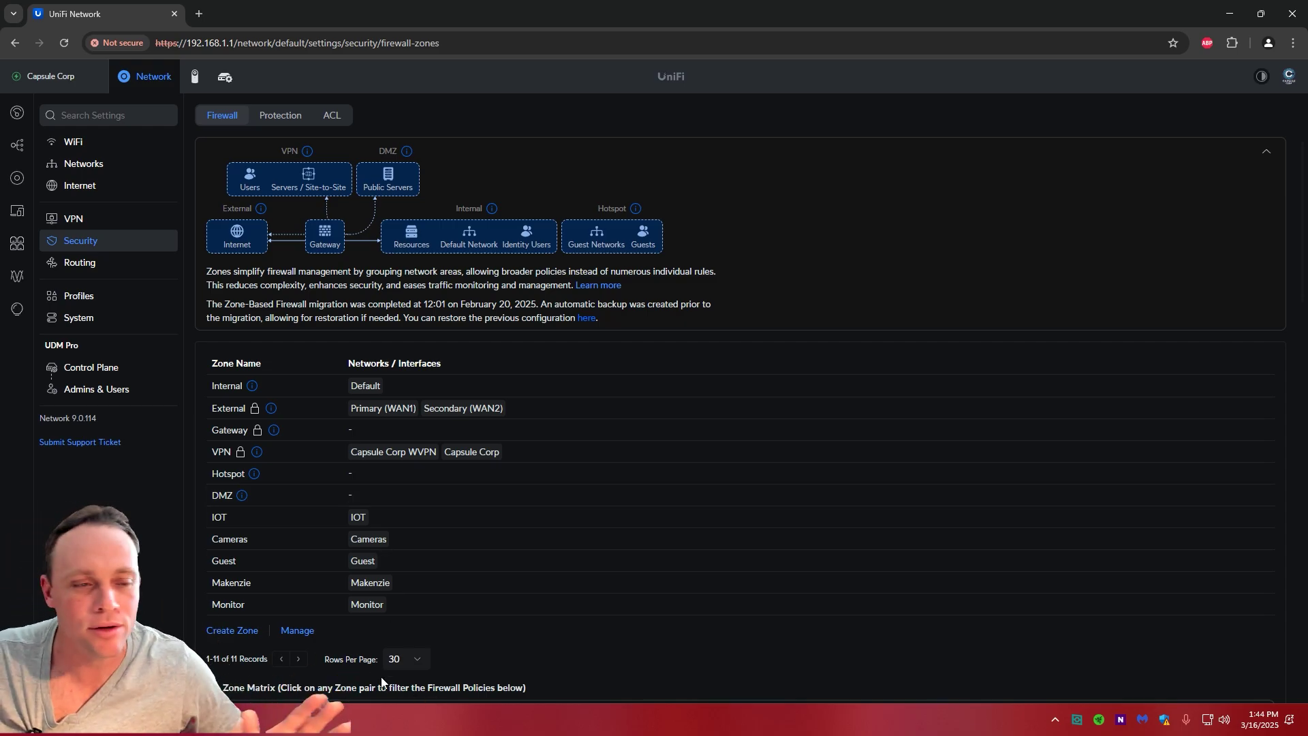
Check the zone matrix, review the settings of the network with VLAN ID 4, and return to the network list.
scroll(489, 423, down, 3)
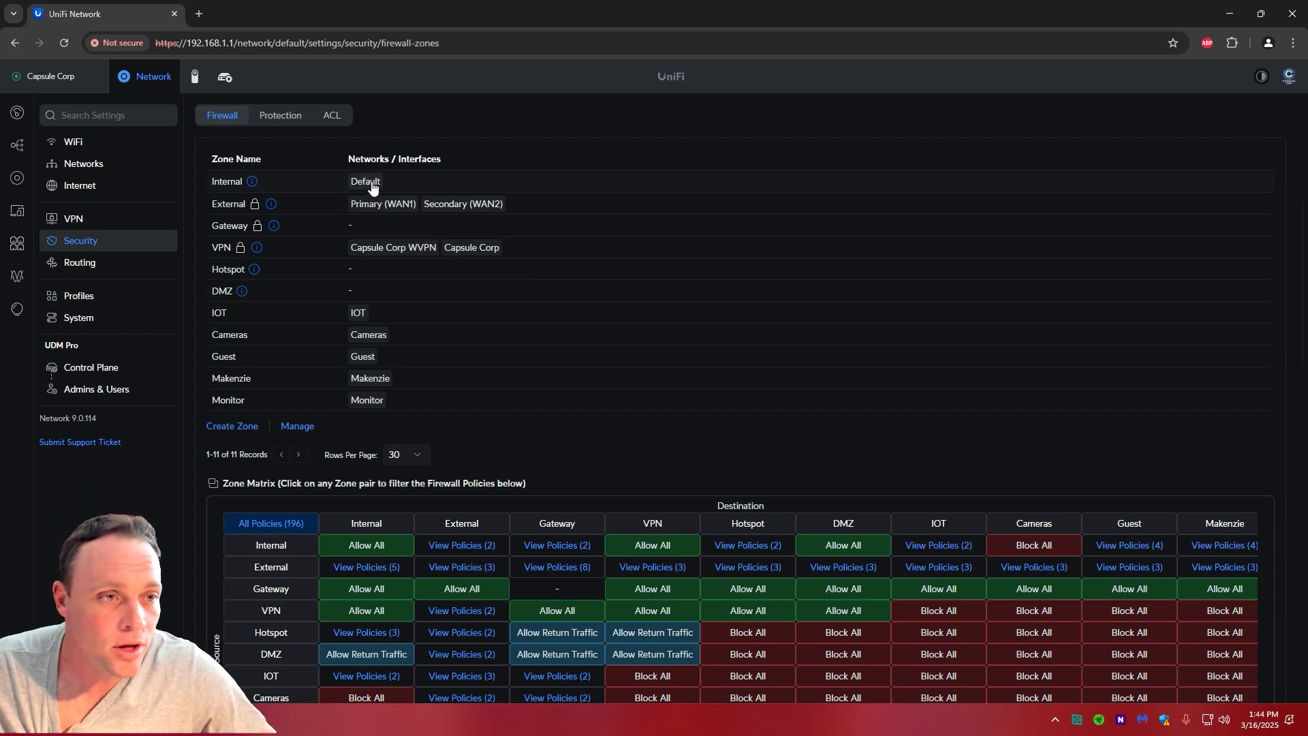
click(110, 167)
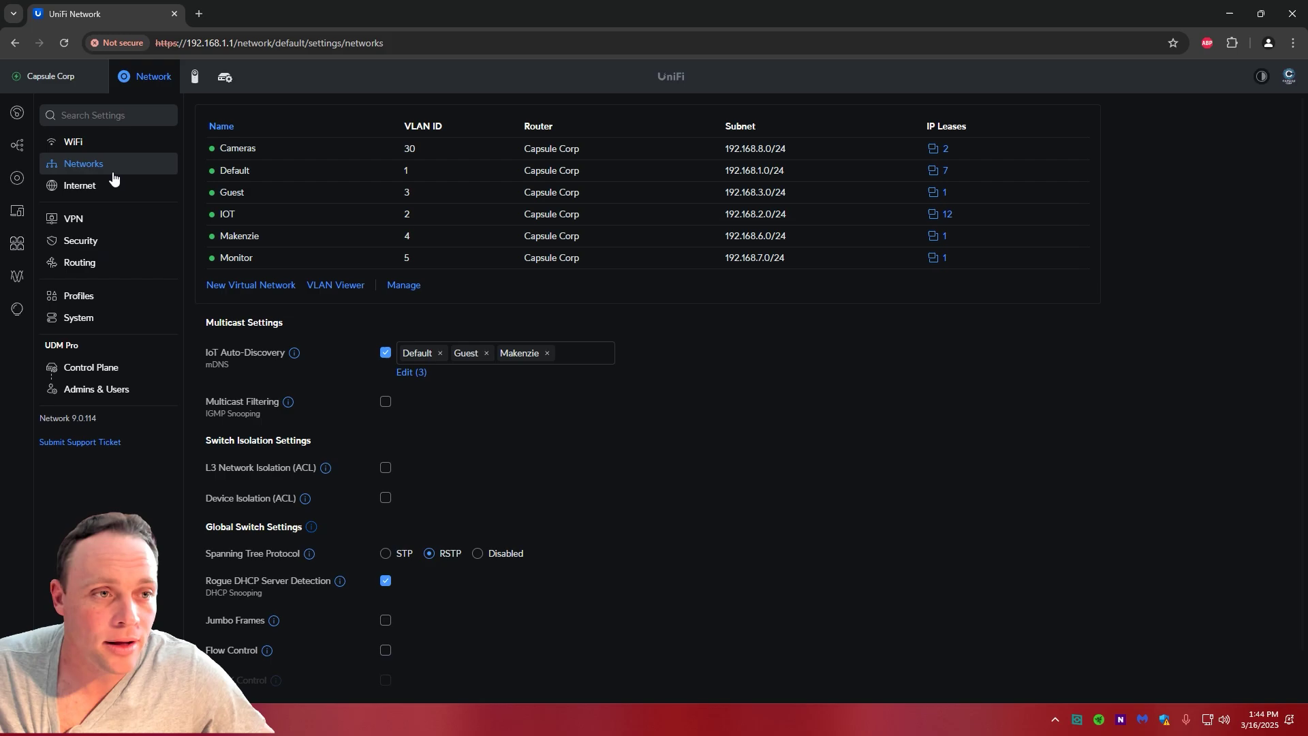
click(284, 239)
scroll(467, 273, down, 3)
scroll(467, 273, up, 3)
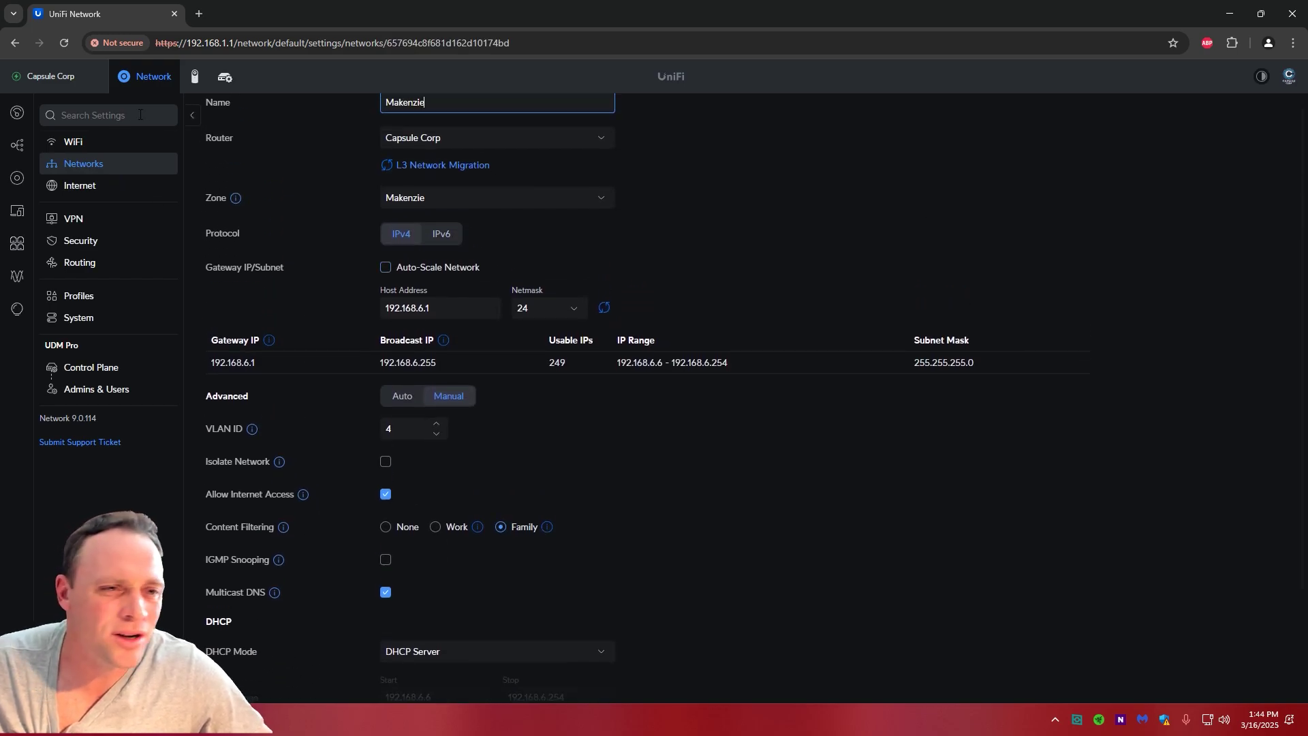
click(193, 116)
Examine the IOT network's DHCP service management options, including how the DNS server's Auto option behaves.
click(286, 214)
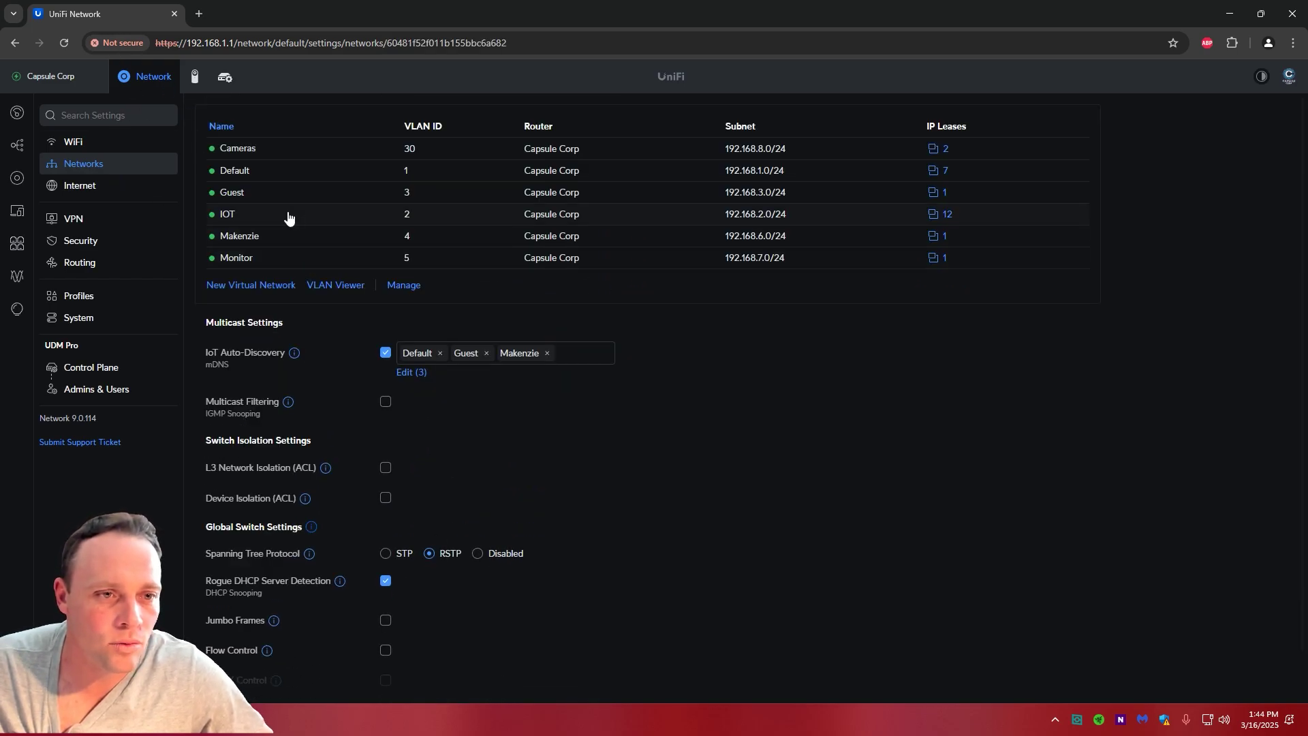
scroll(546, 351, down, 3)
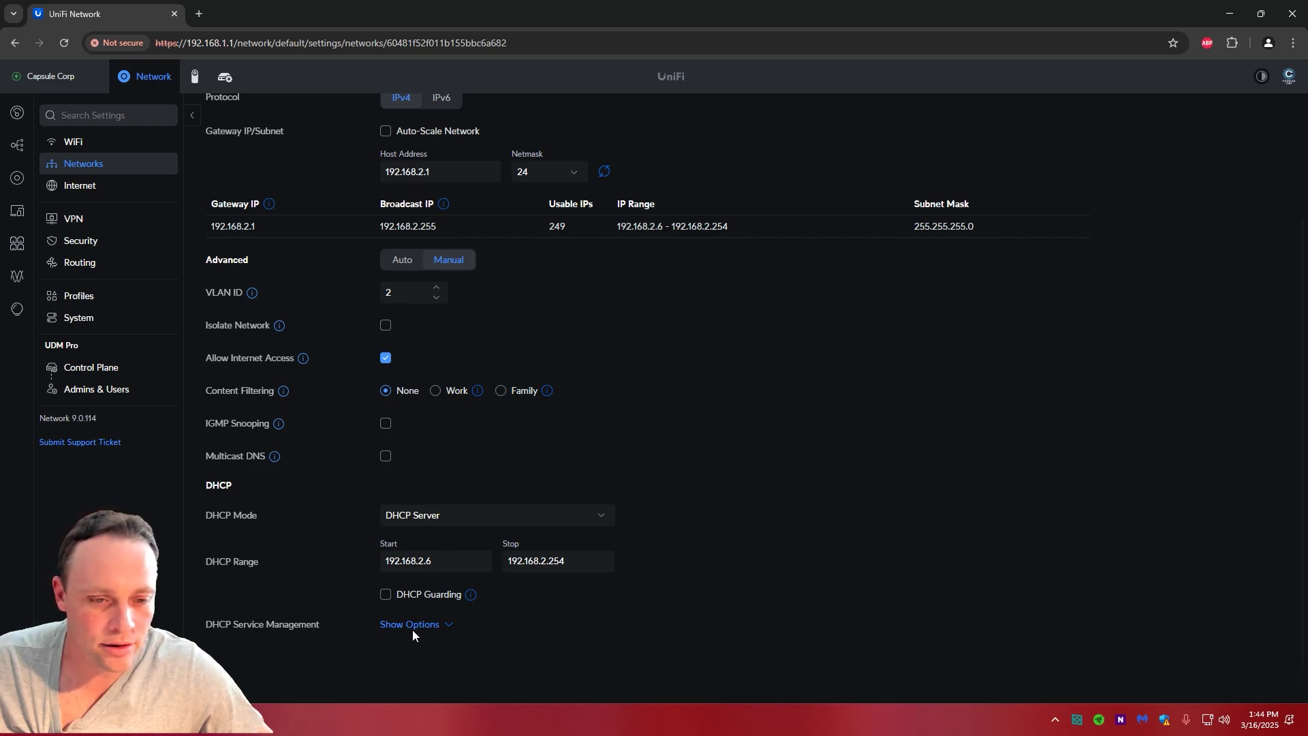
click(411, 626)
scroll(590, 436, down, 5)
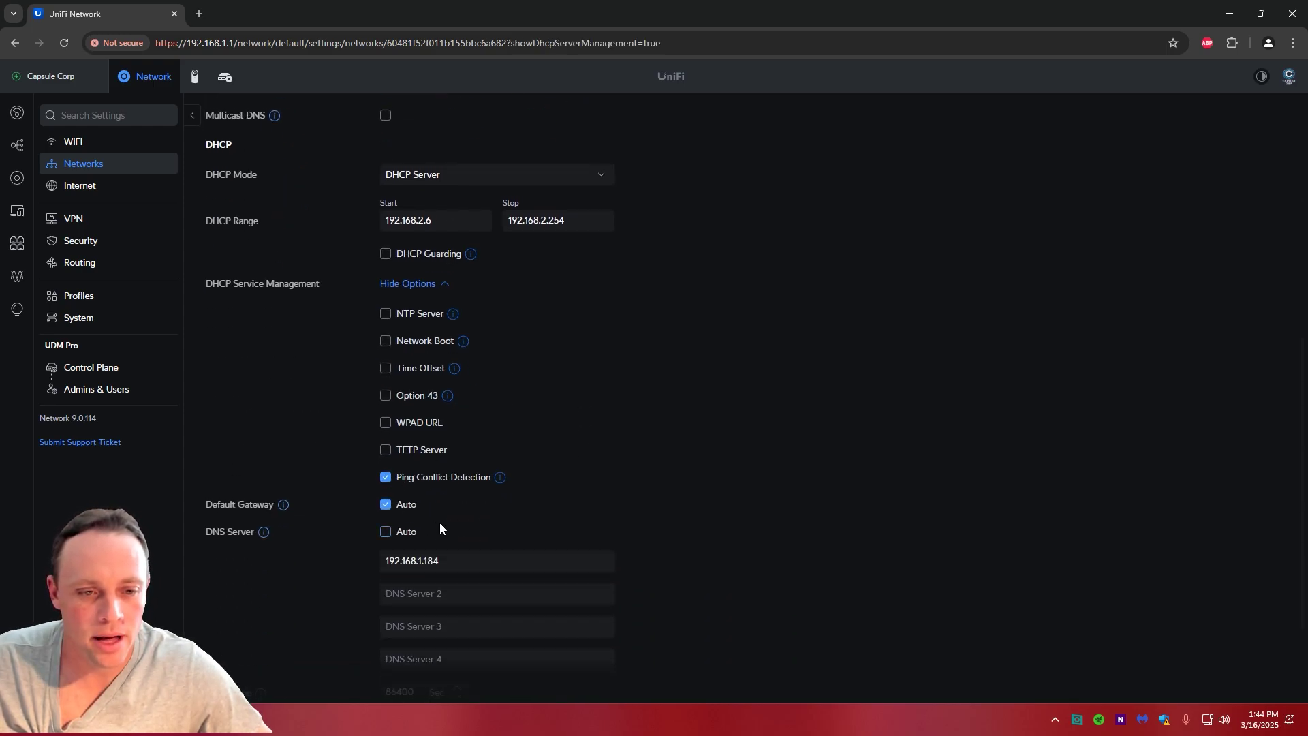
click(395, 538)
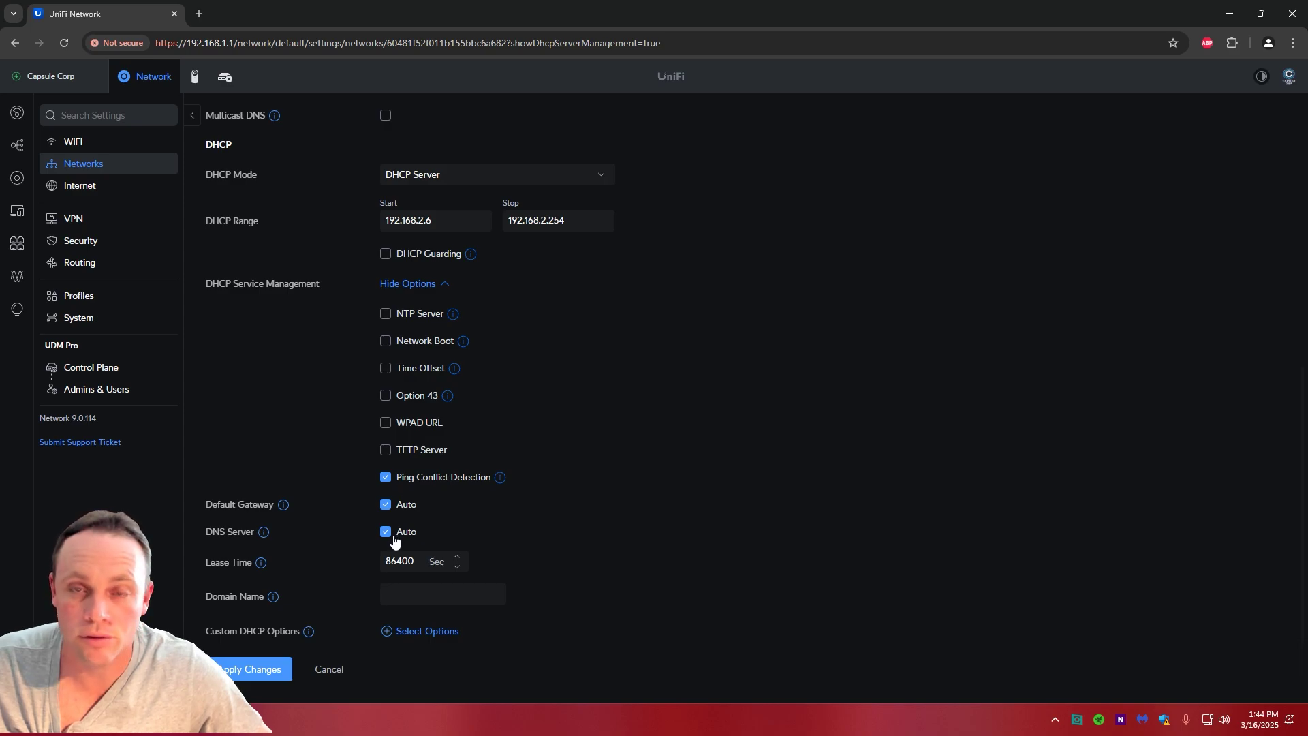
click(394, 537)
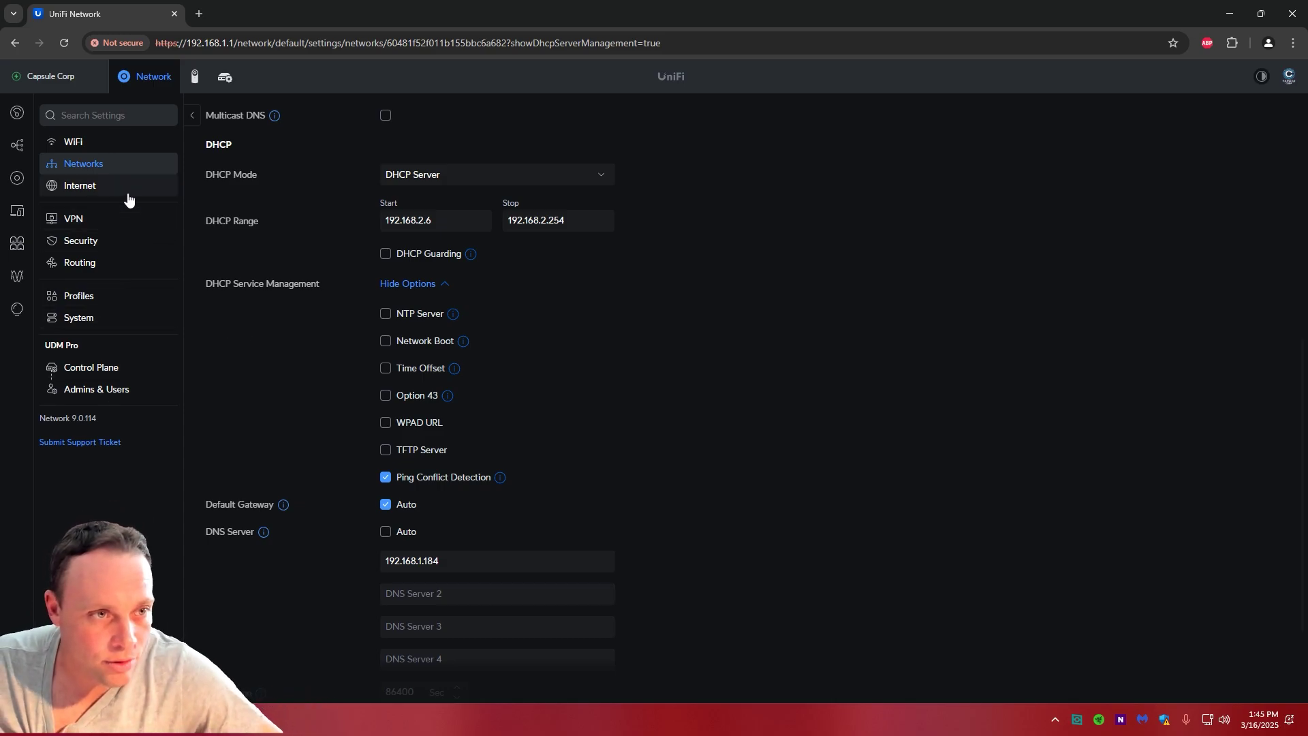
Return to the firewall zone matrix and view the policies from the IOT zone to the Internal zone.
click(108, 247)
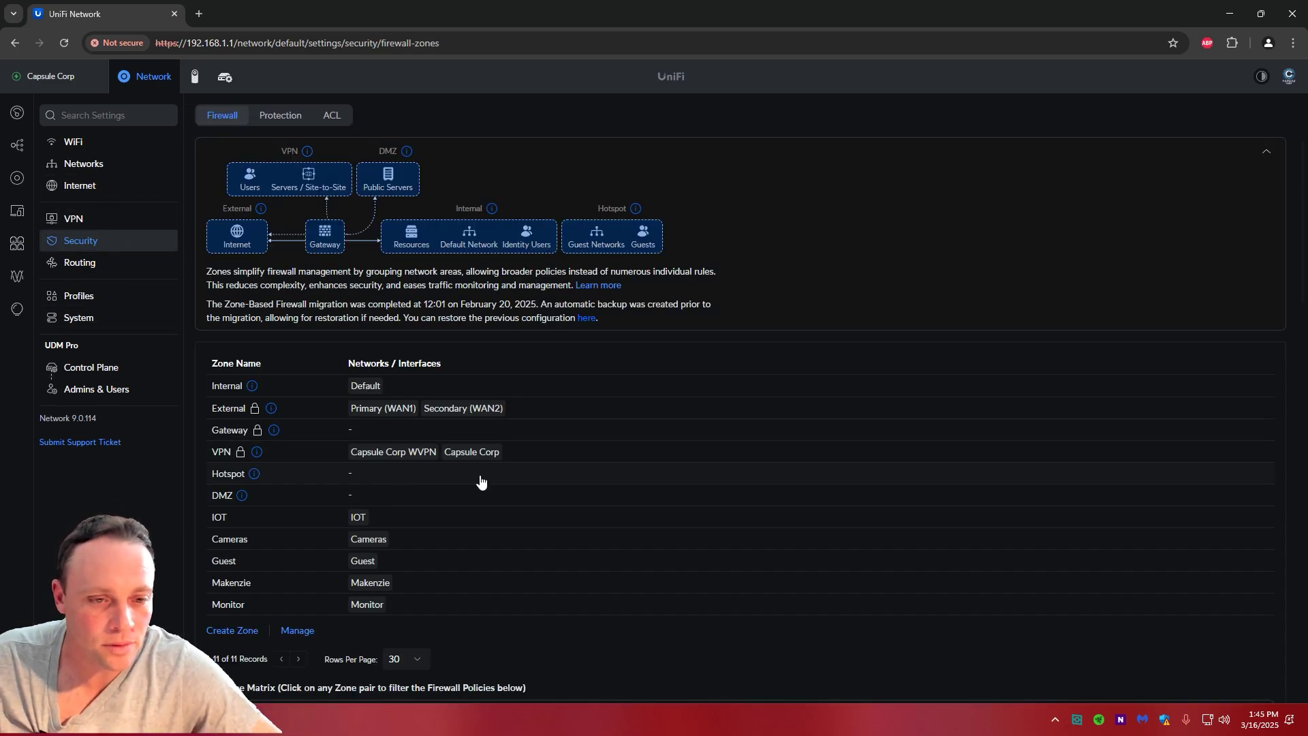
scroll(482, 482, down, 7)
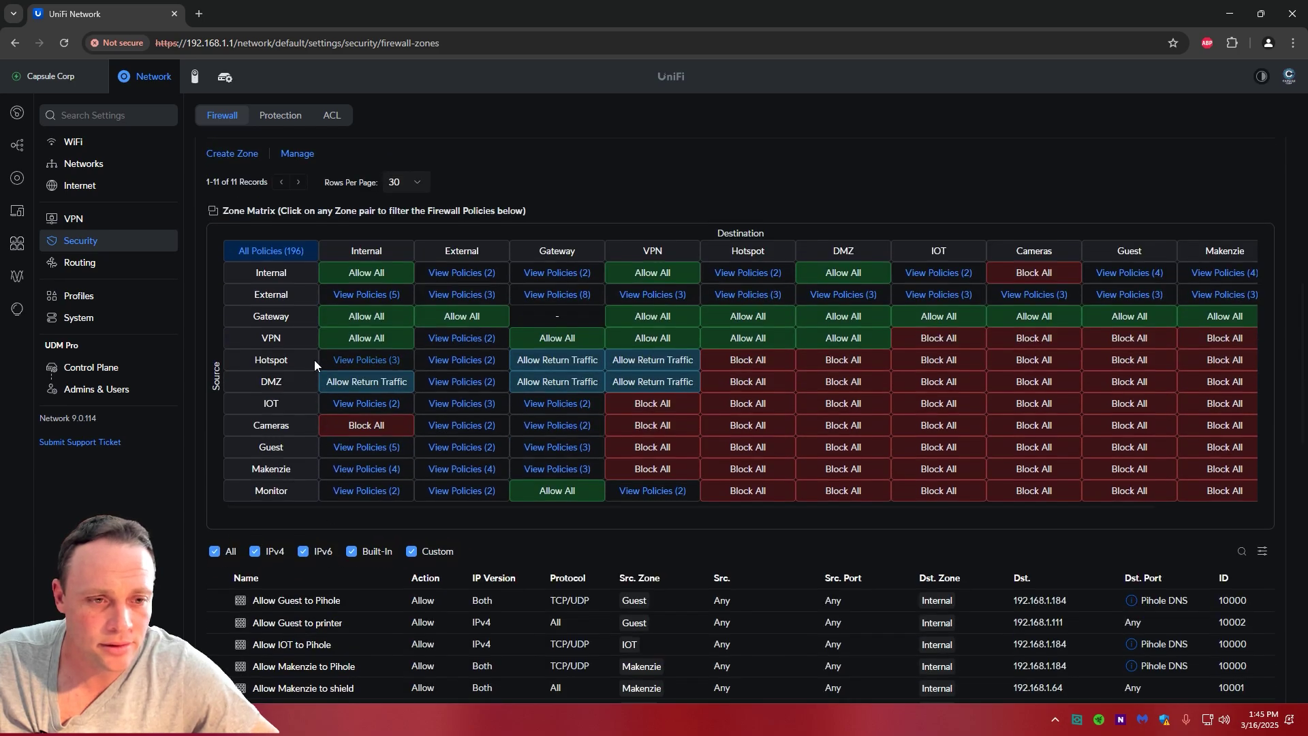
click(351, 407)
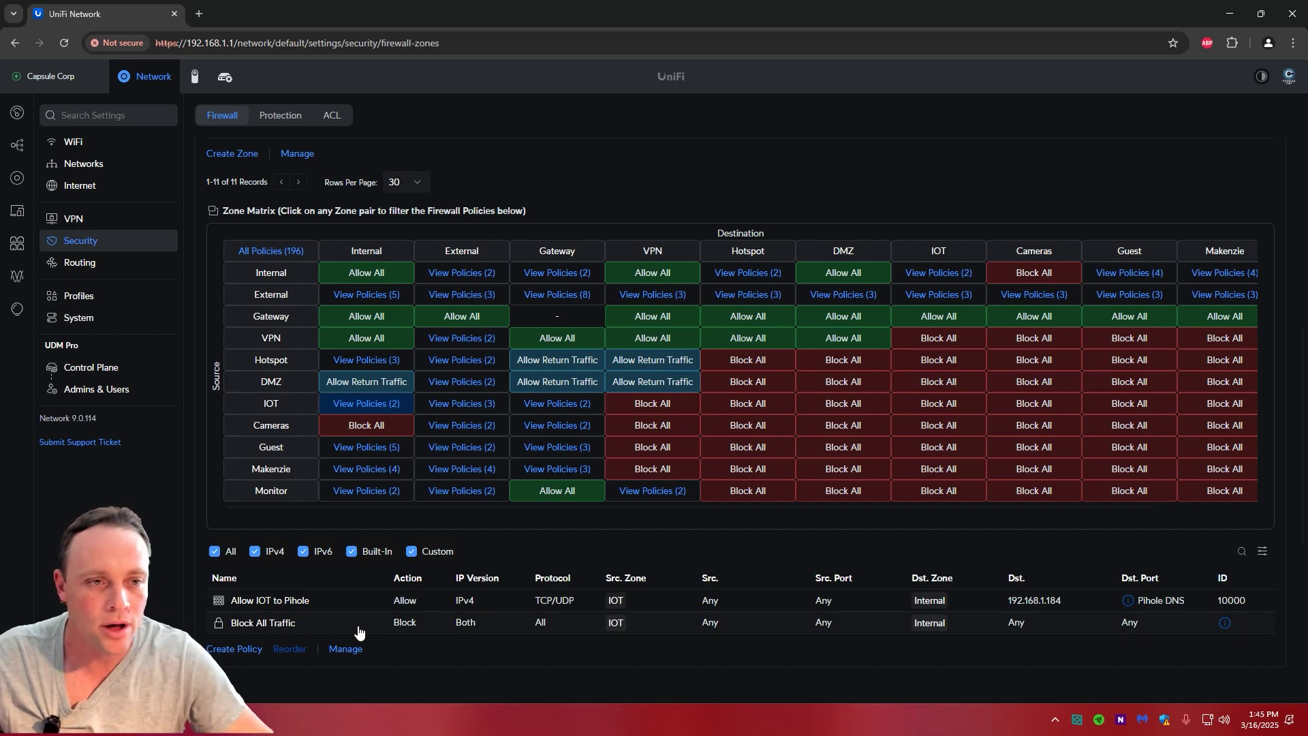
Clear the zone pair filter and examine the complete list of firewall policies.
scroll(234, 264, up, 1)
click(270, 319)
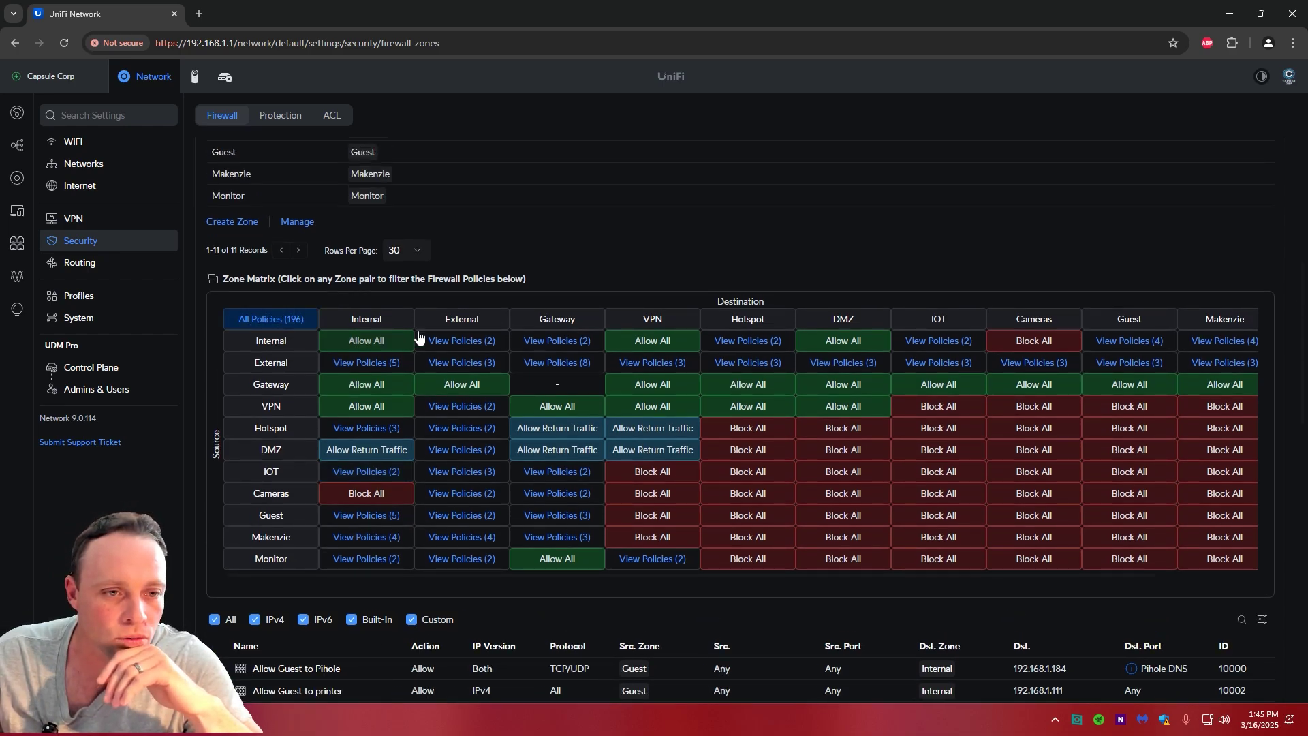
scroll(363, 485, down, 10)
scroll(382, 293, up, 4)
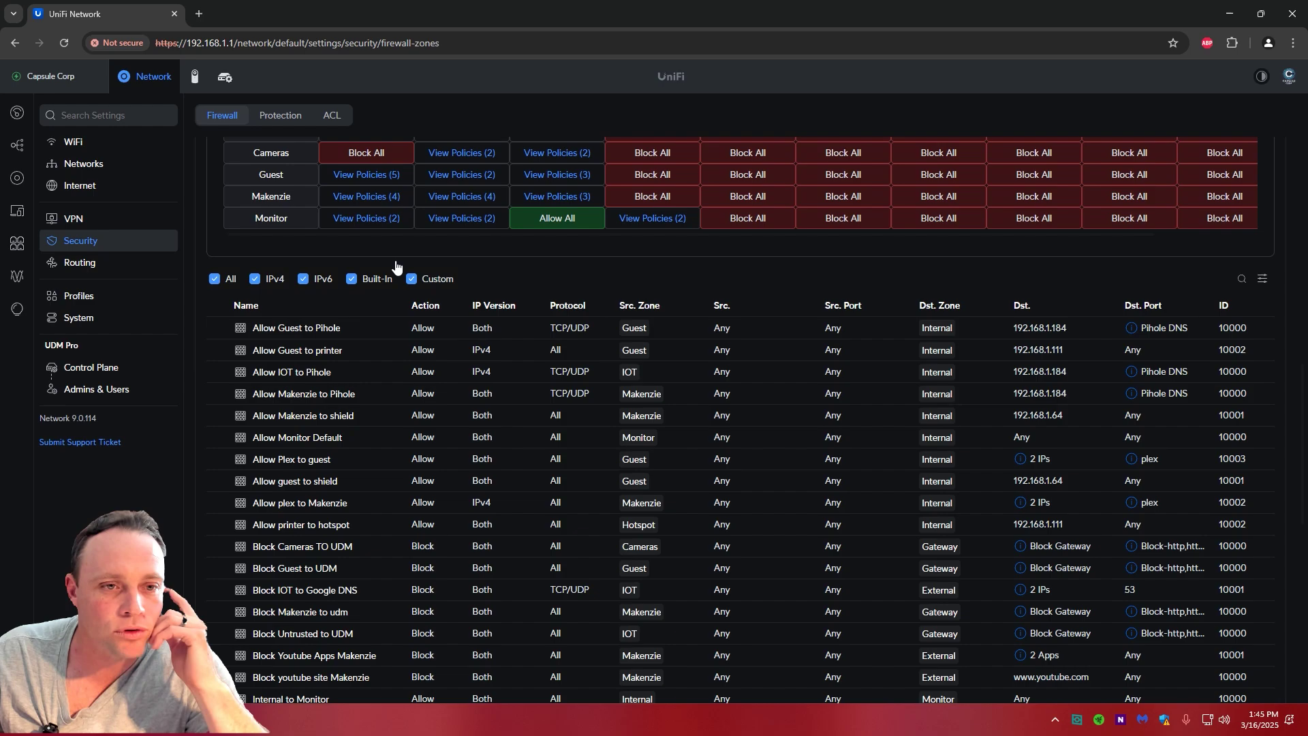
scroll(277, 387, down, 9)
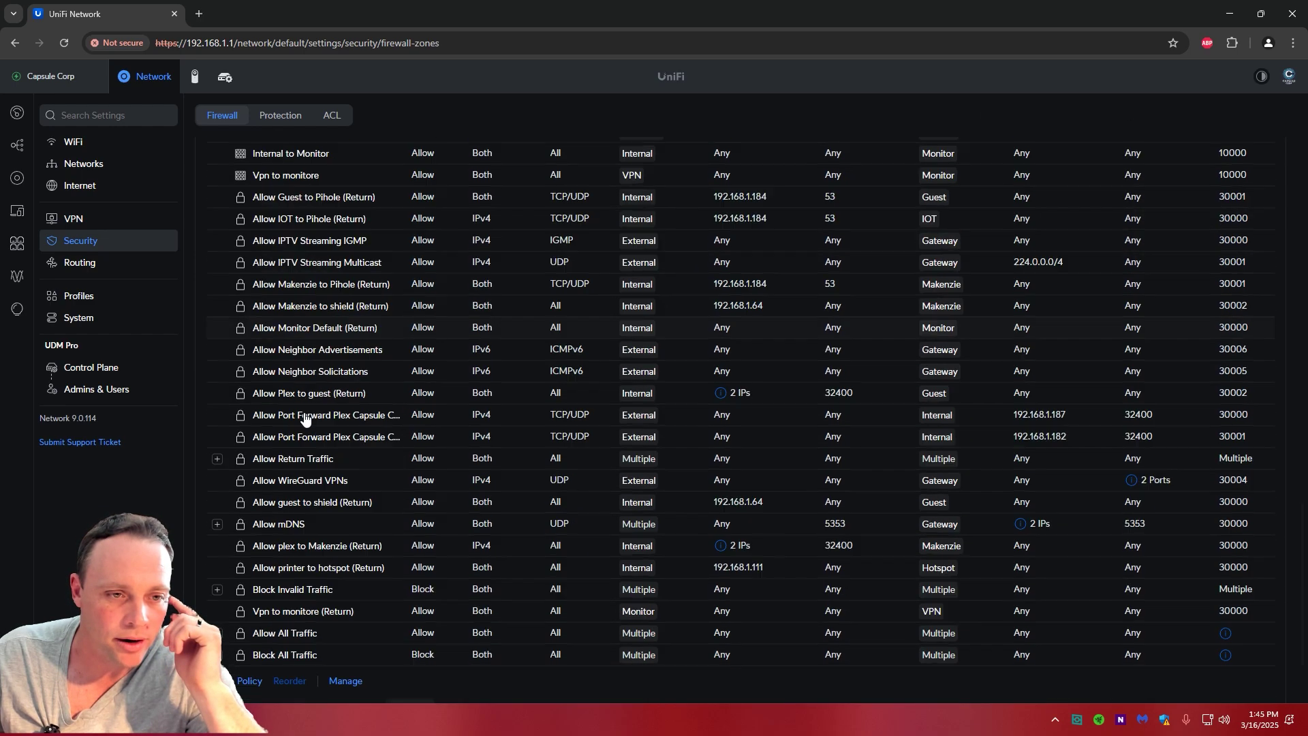
click(256, 641)
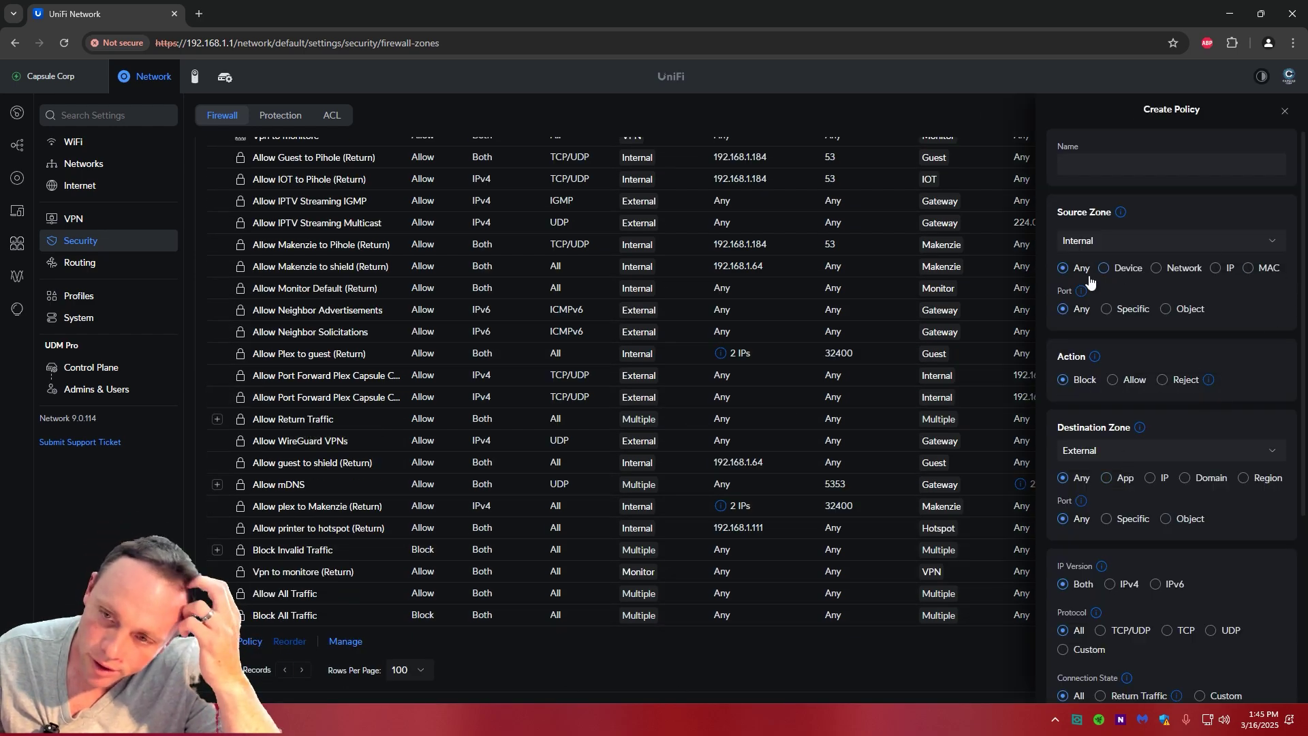
click(1182, 240)
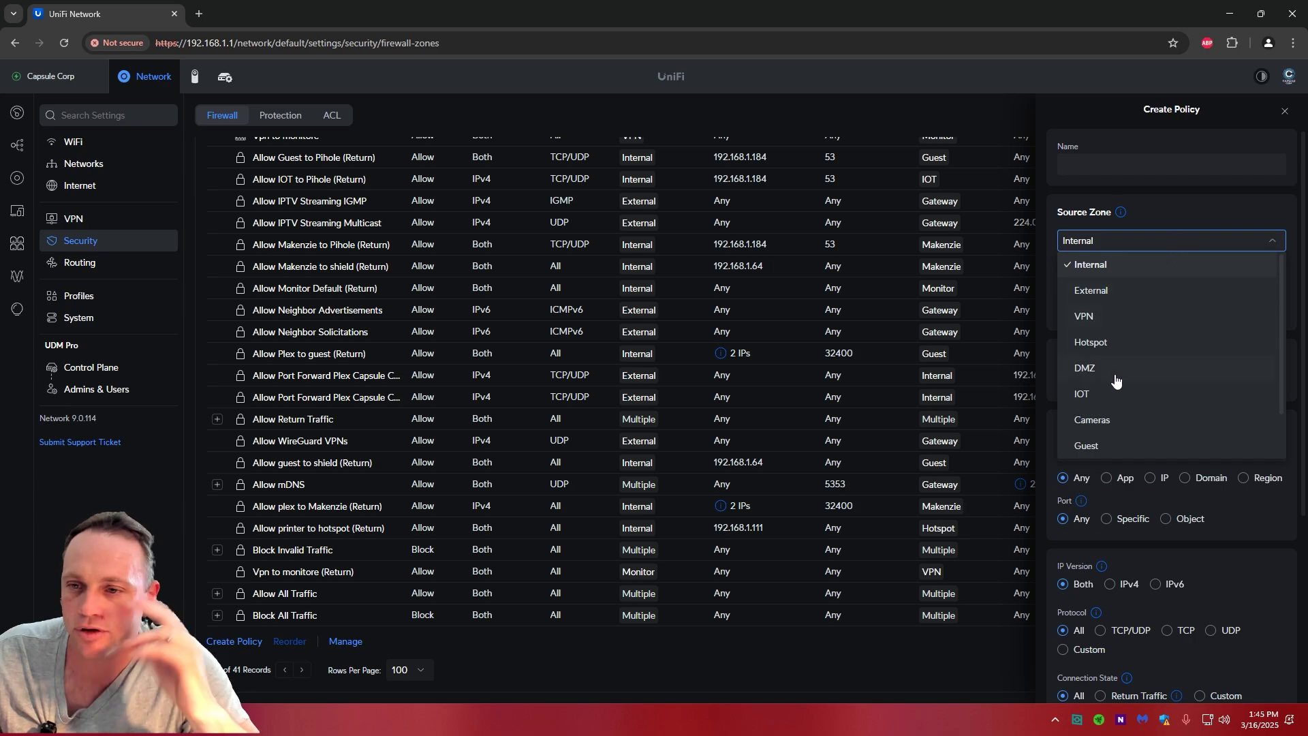
click(1104, 395)
scroll(718, 398, up, 10)
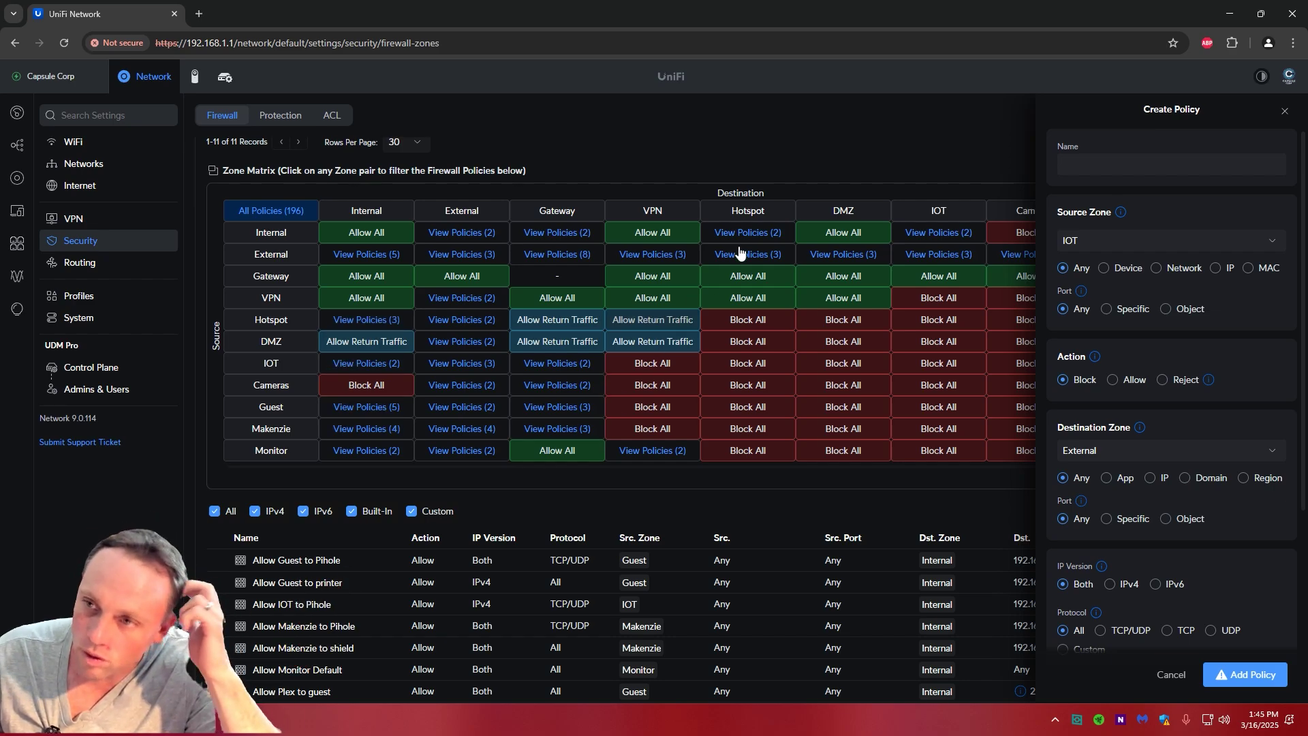
click(1286, 113)
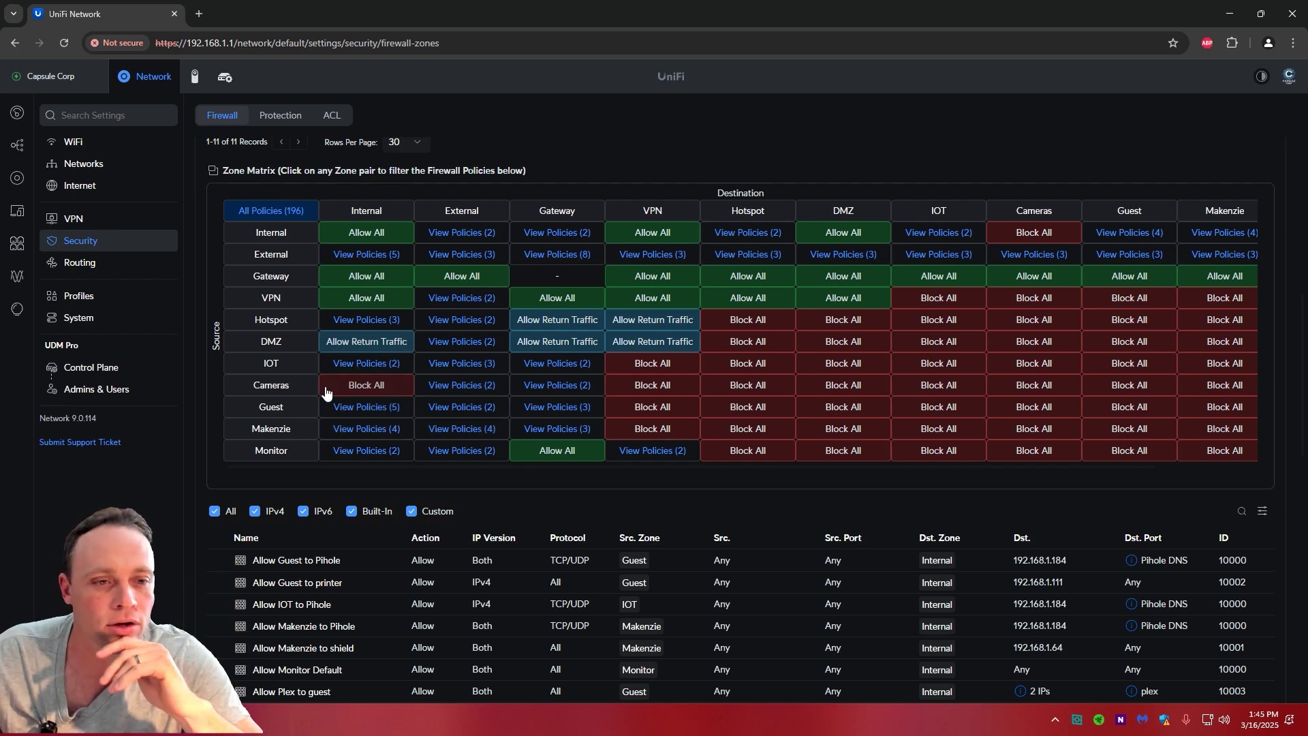
Filter the firewall policies again to the pair with IOT as source and Internal as destination.
click(355, 370)
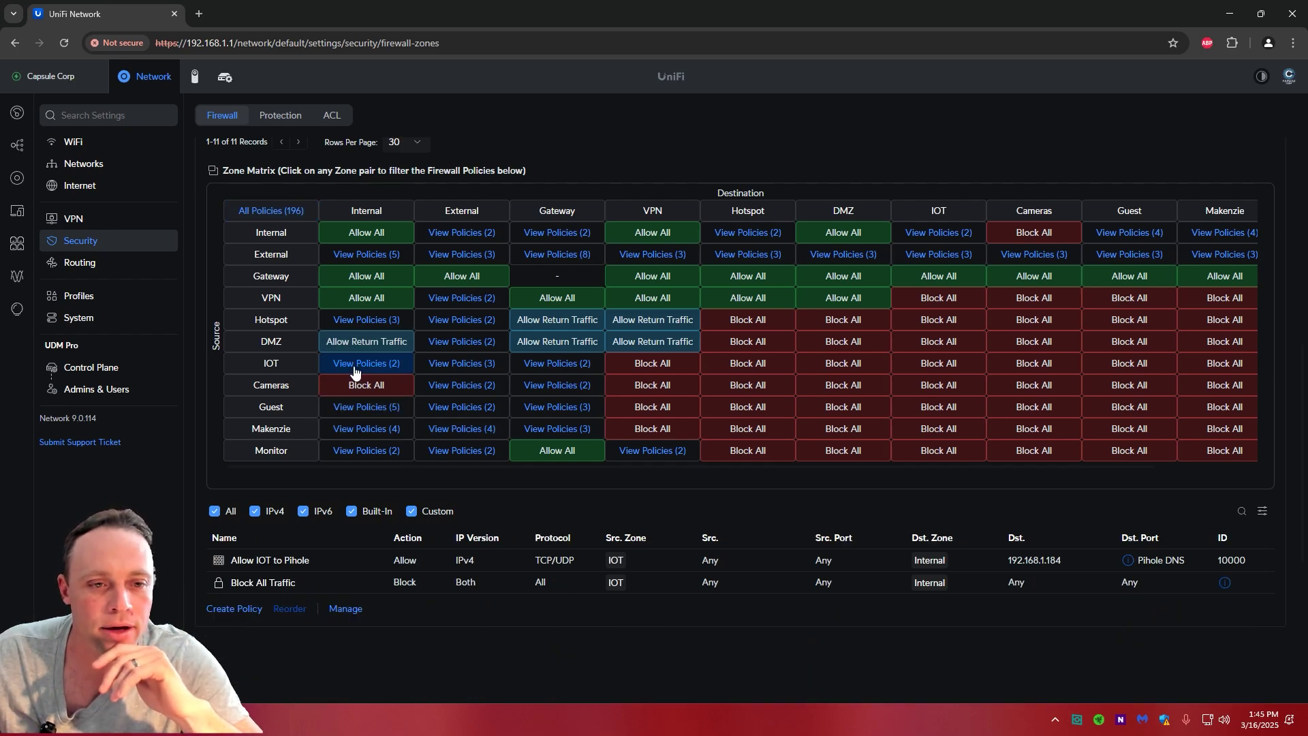
Compare the blank policy forms for the IOT-to-Internal pair and for the zone between Guest and Monitor to Internal, discarding both.
click(252, 608)
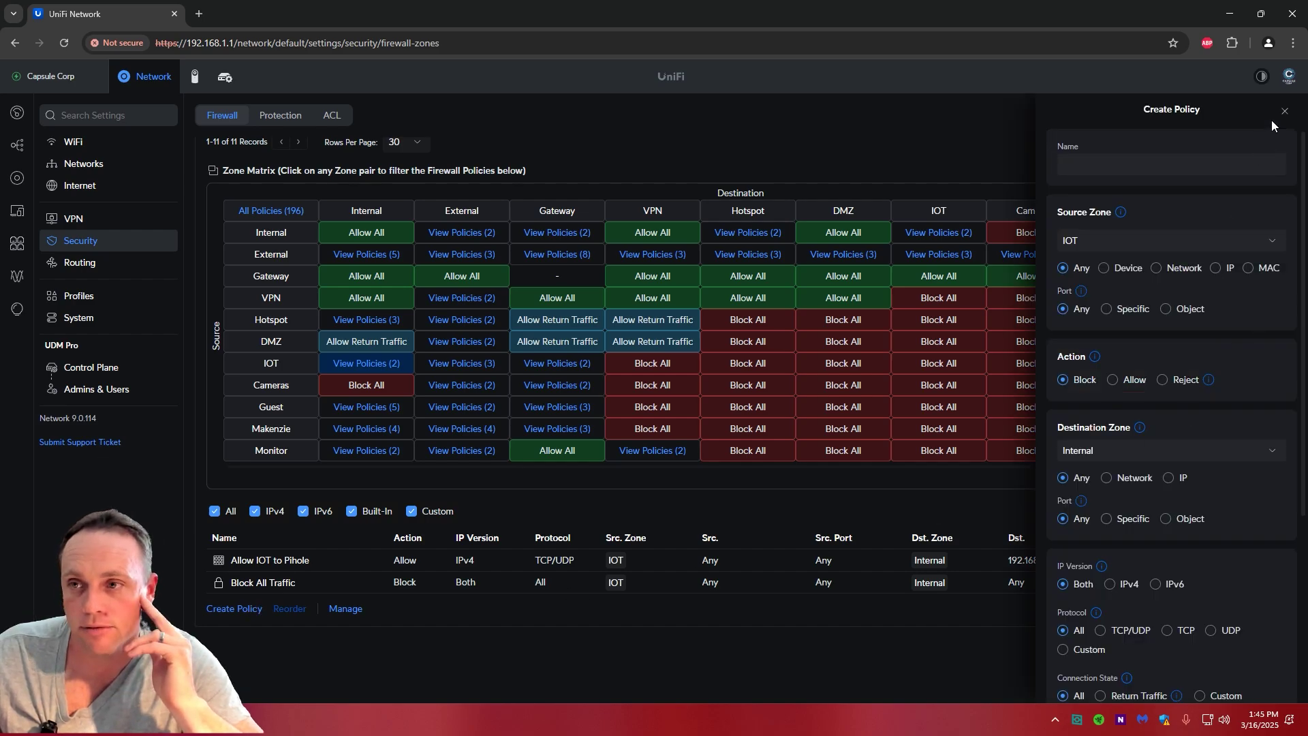
click(1284, 111)
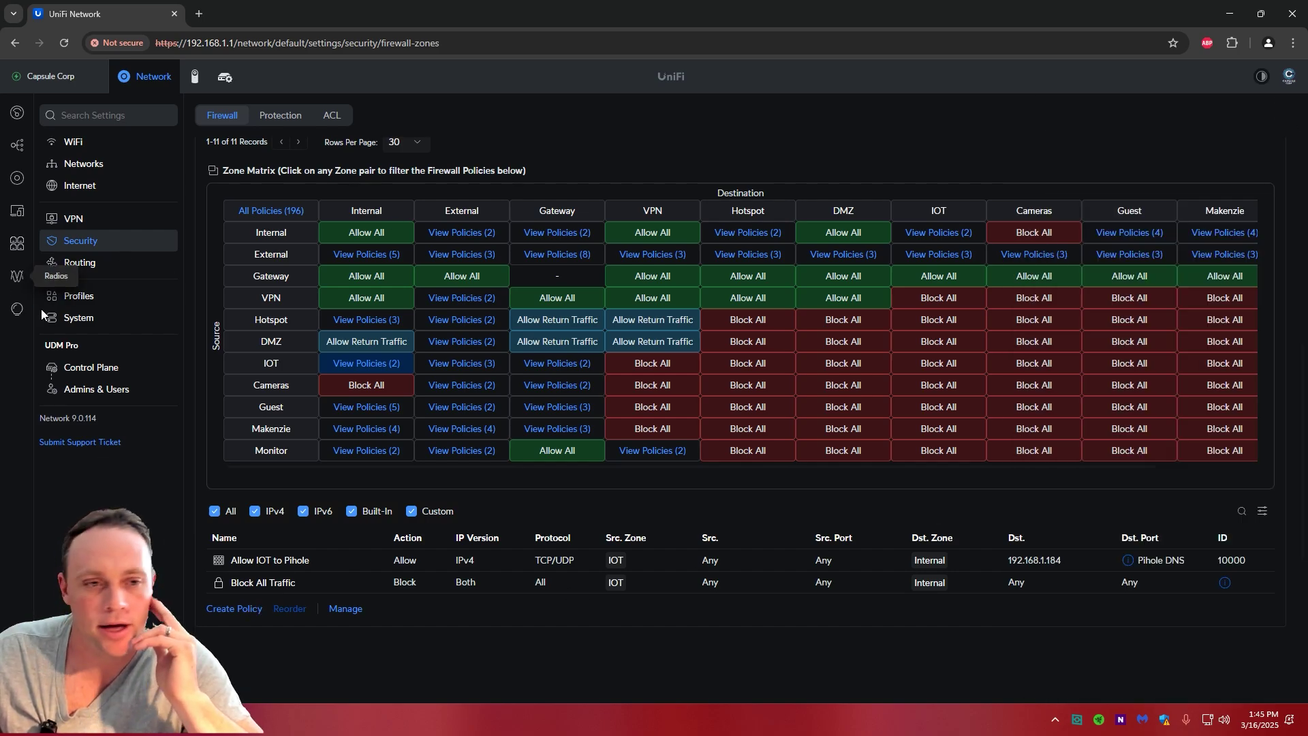
click(368, 428)
click(240, 654)
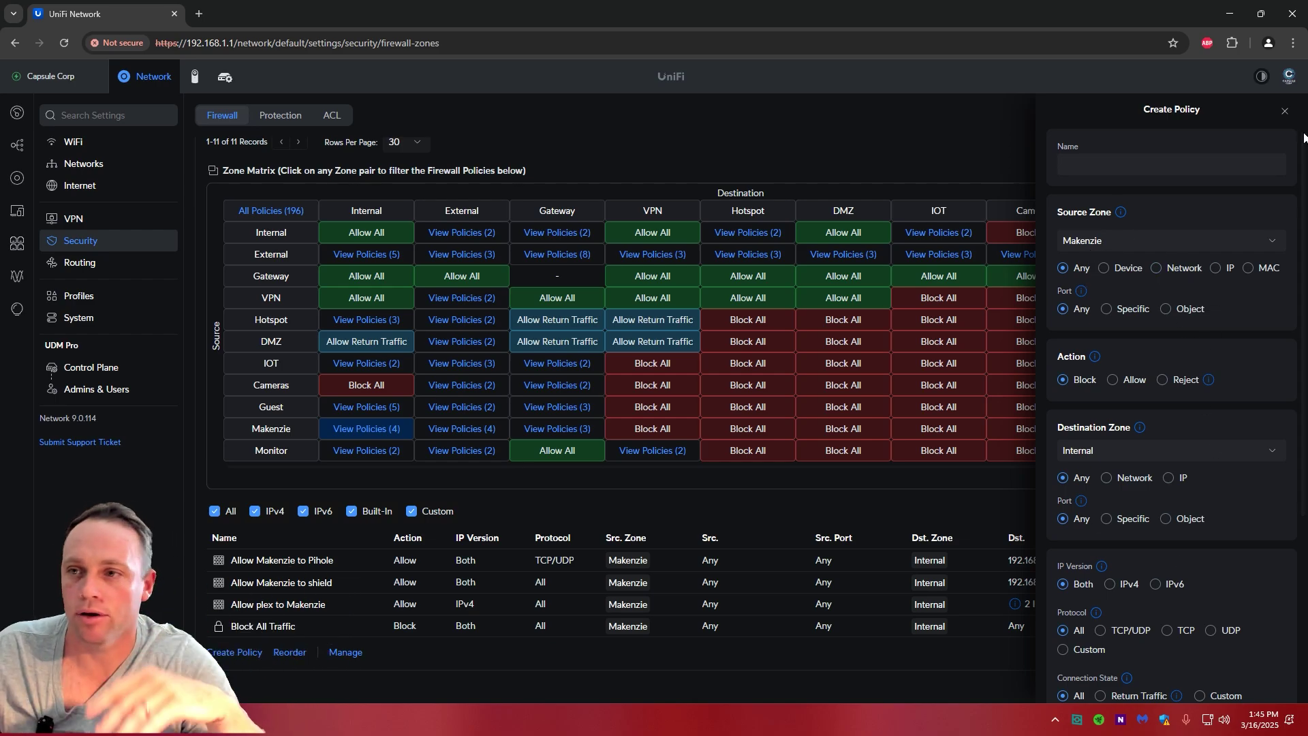
click(1285, 112)
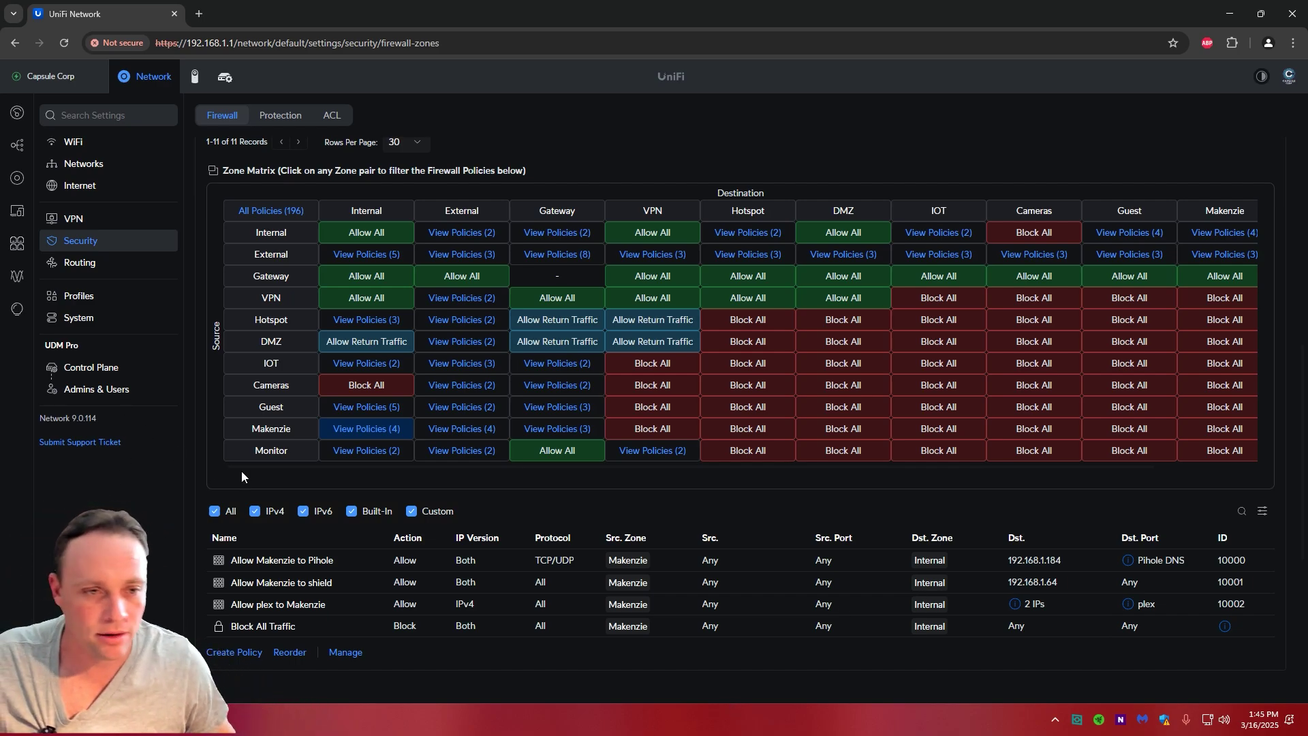
Open the Allow IOT to Pihole policy from the IOT-to-Internal pair and examine its source, action, destination IP and port settings.
click(372, 366)
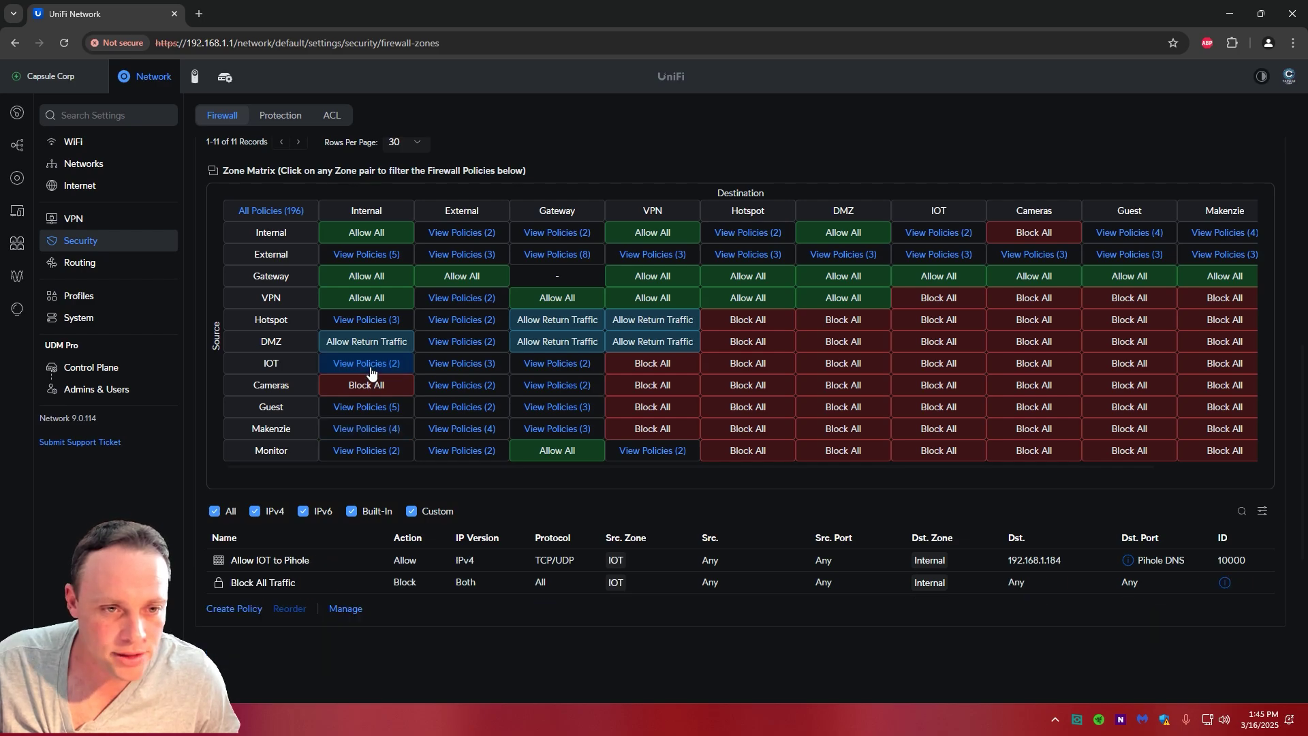
click(270, 560)
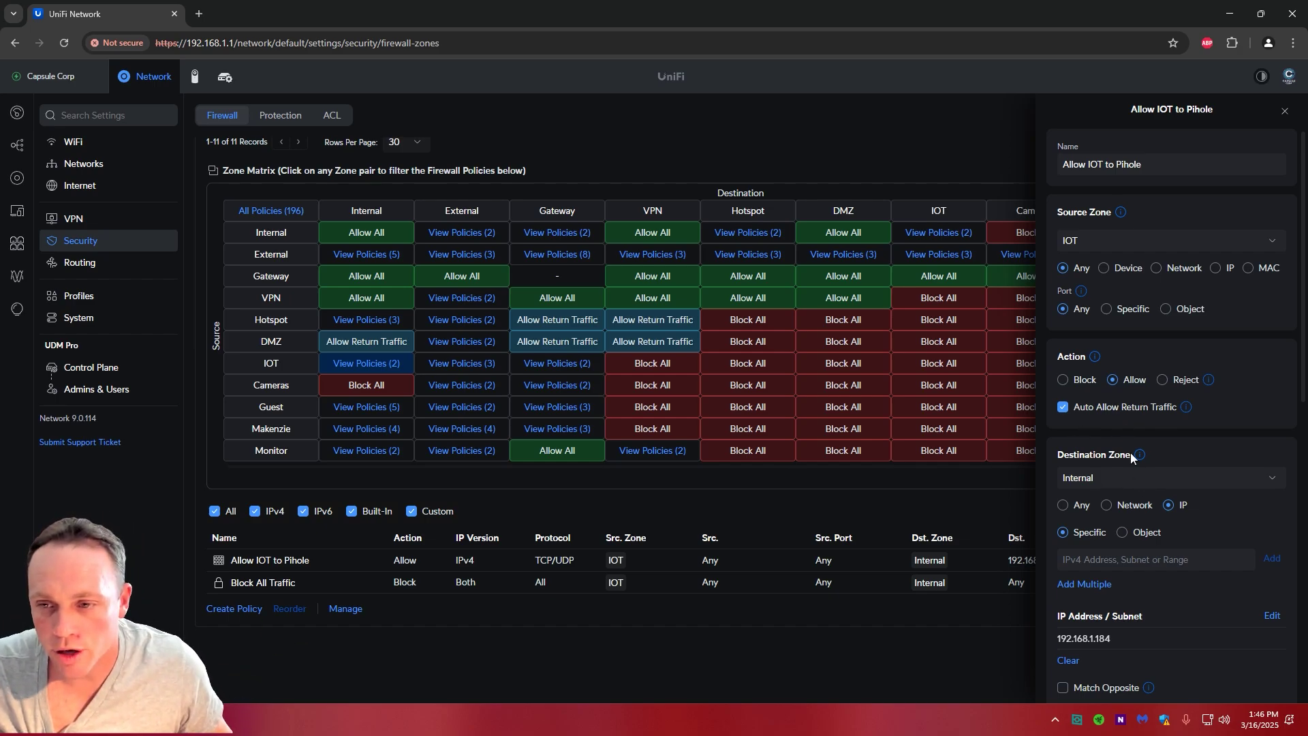
mouse_move(1149, 462)
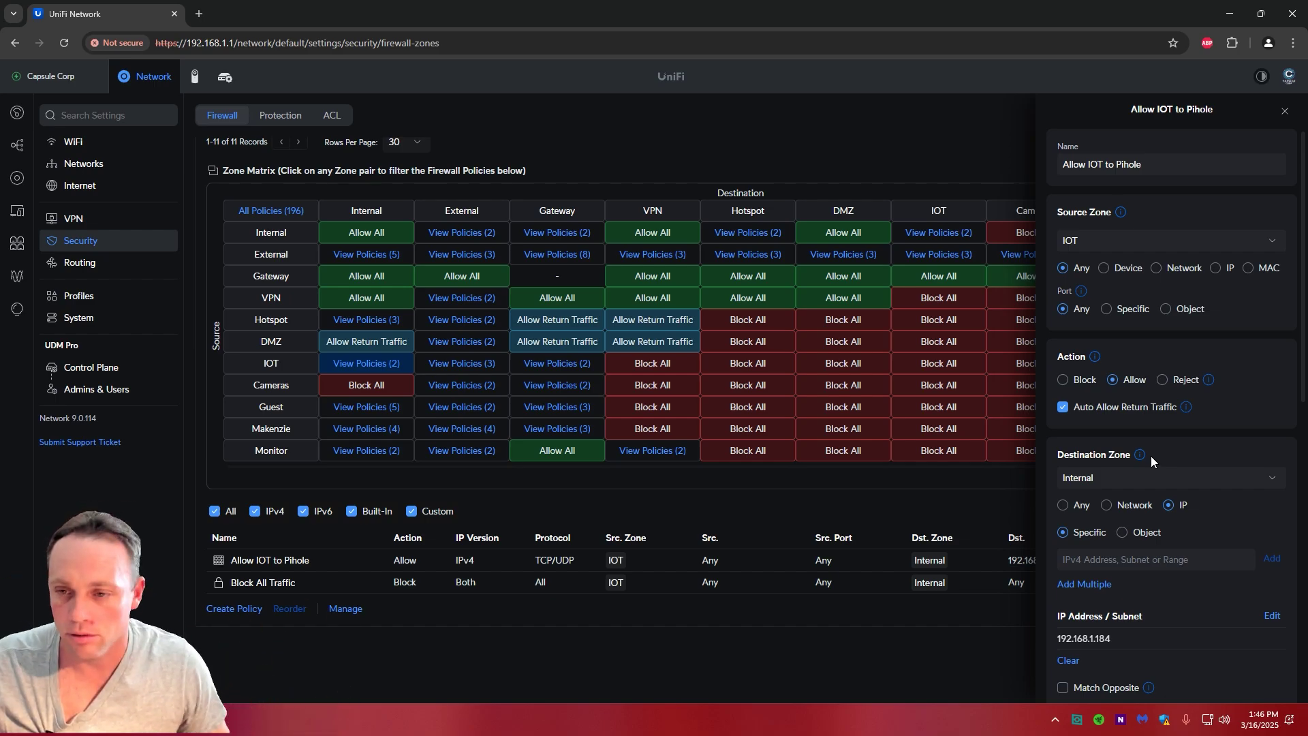
scroll(1151, 456, down, 1)
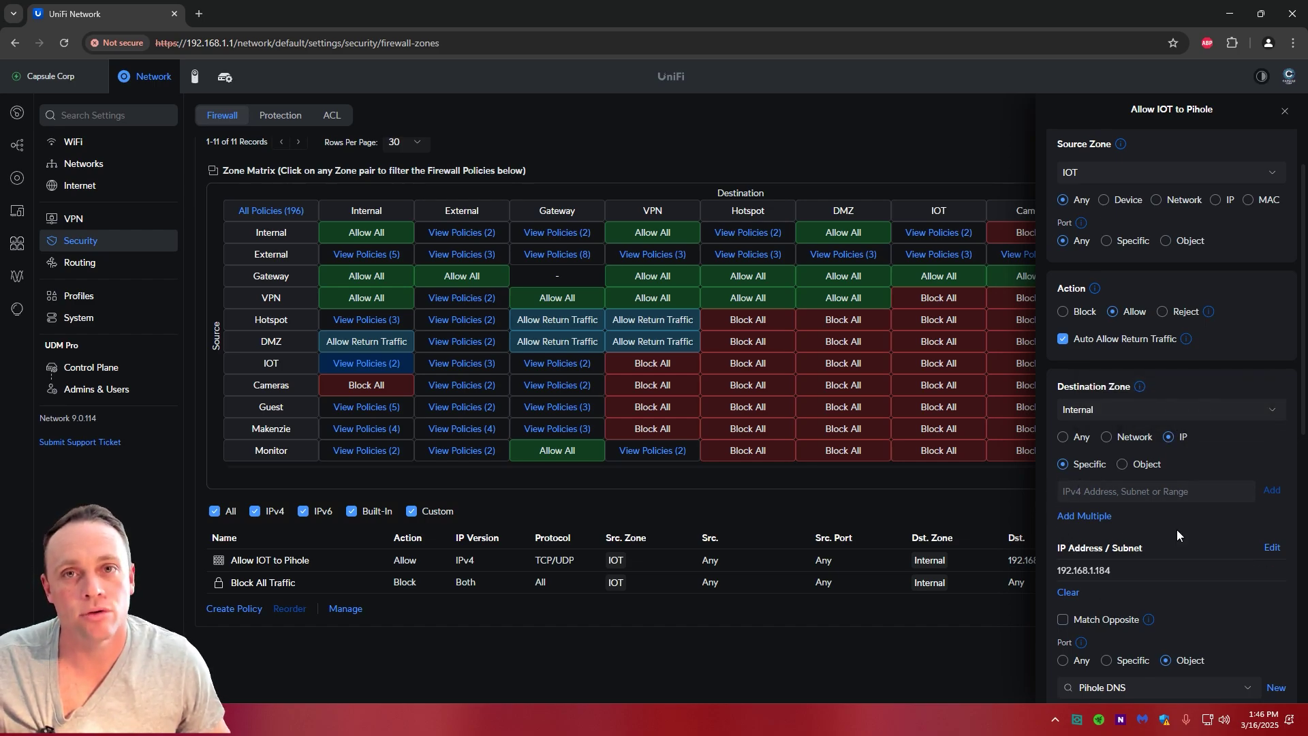
scroll(1176, 530, down, 2)
scroll(1184, 529, down, 1)
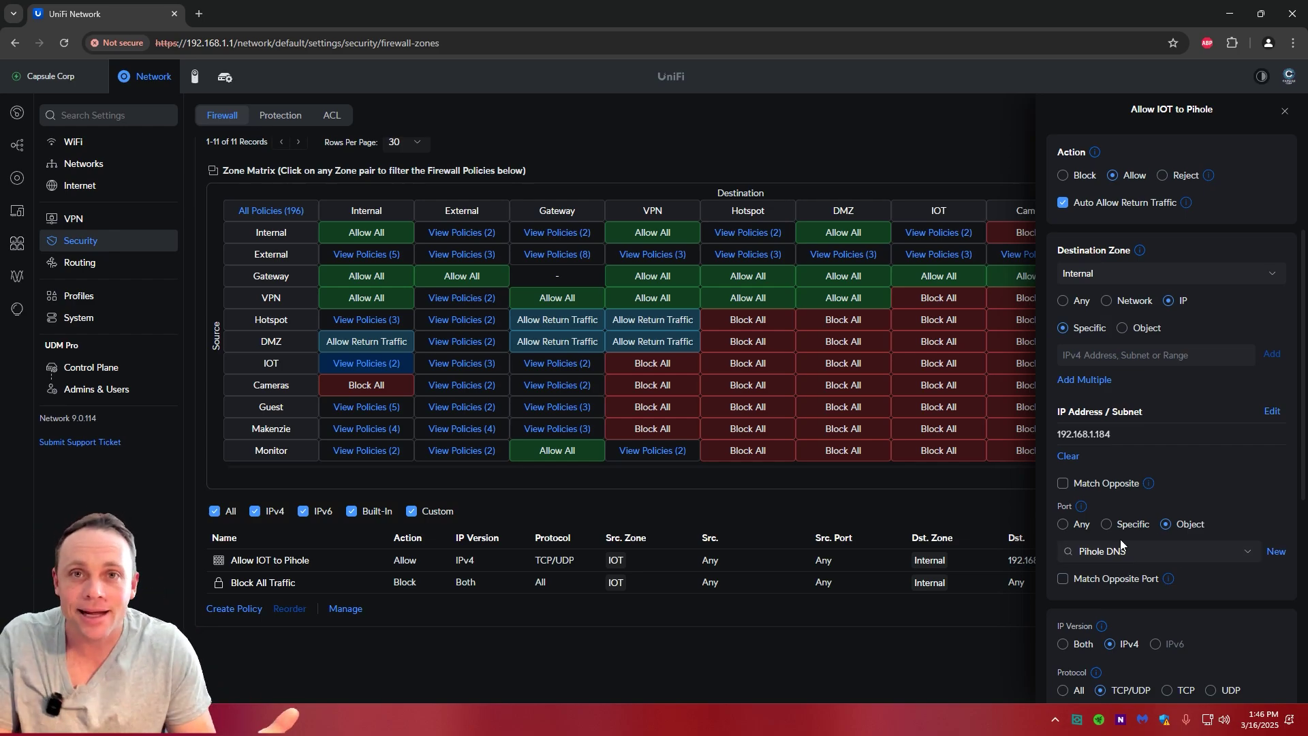
Try a specific destination port in the Allow IOT to Pihole policy, first custom port 53 and then the predefined DNS service.
click(1206, 543)
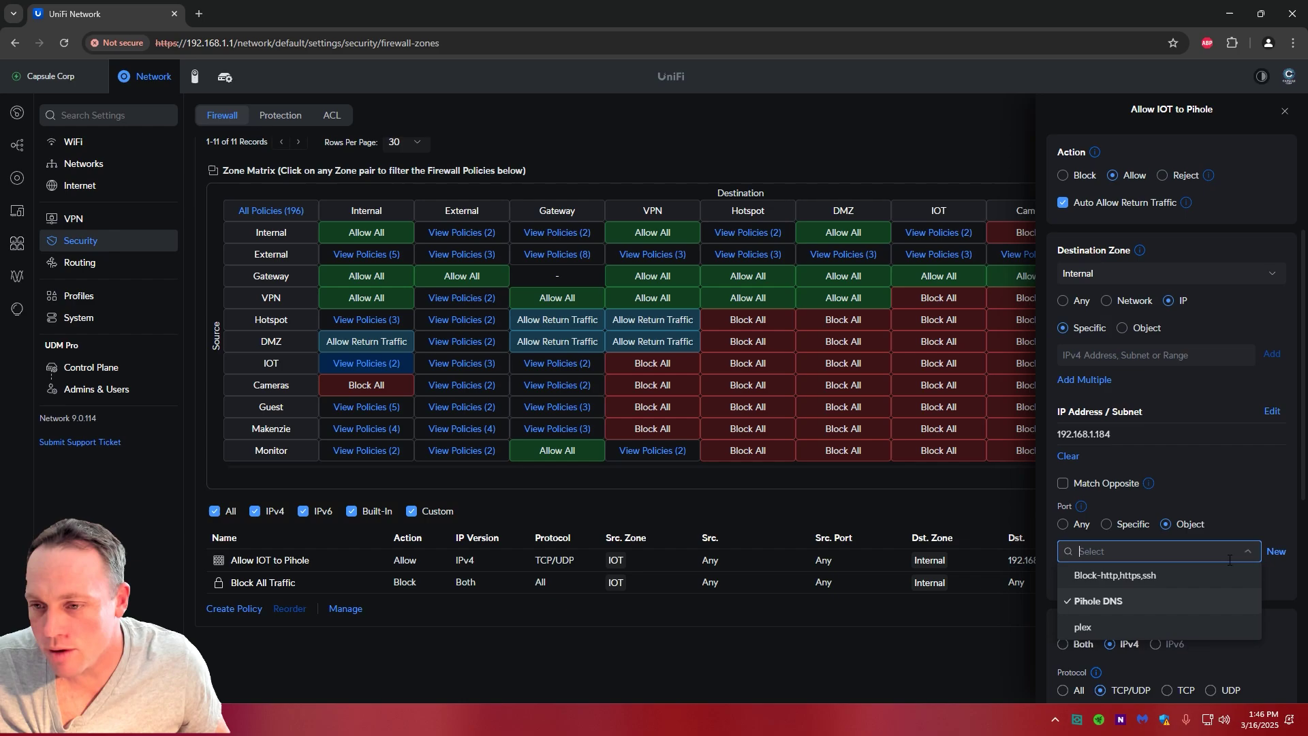
click(1118, 535)
click(1255, 566)
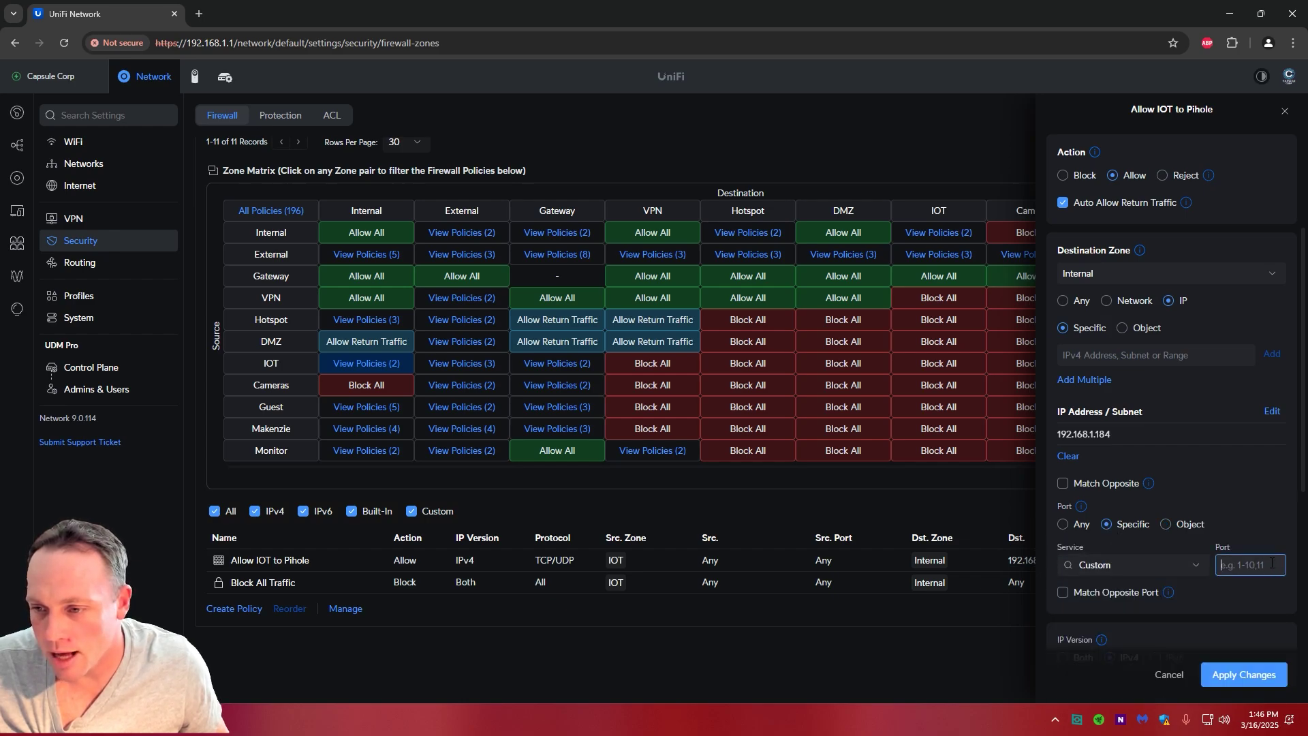
text(53)
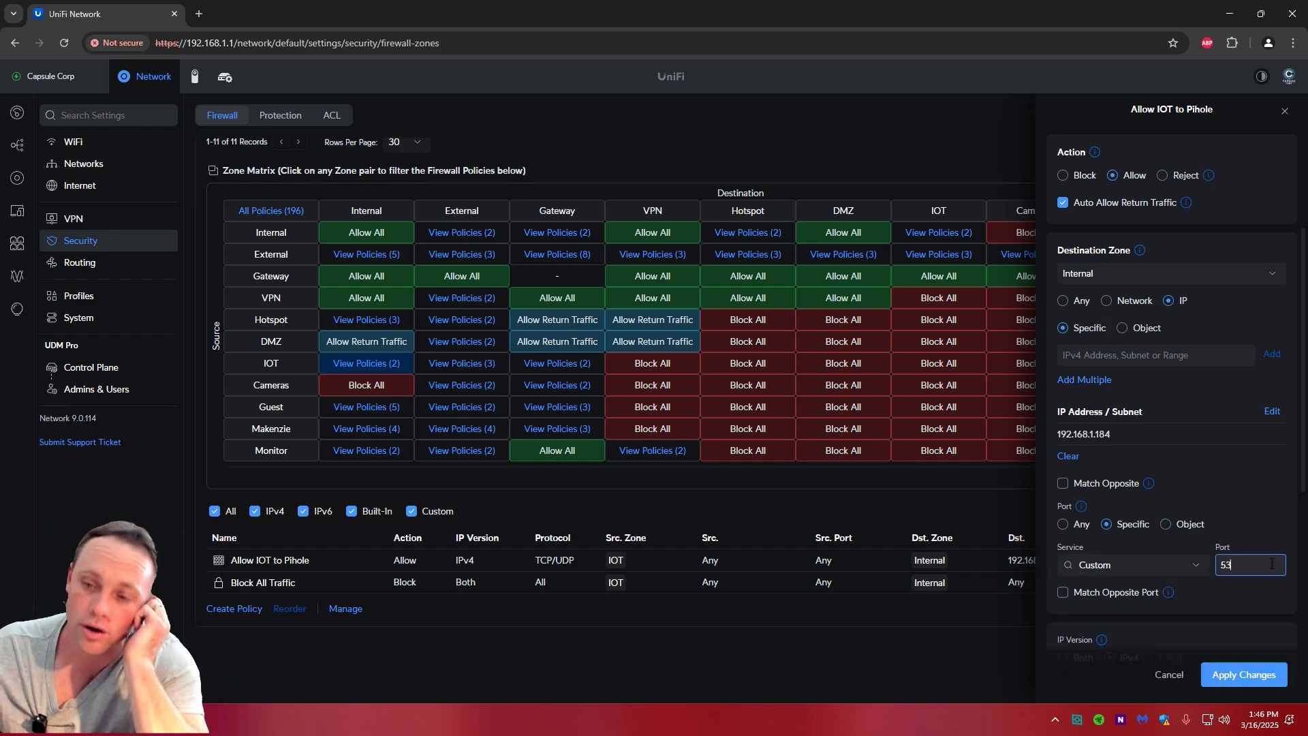
click(1158, 565)
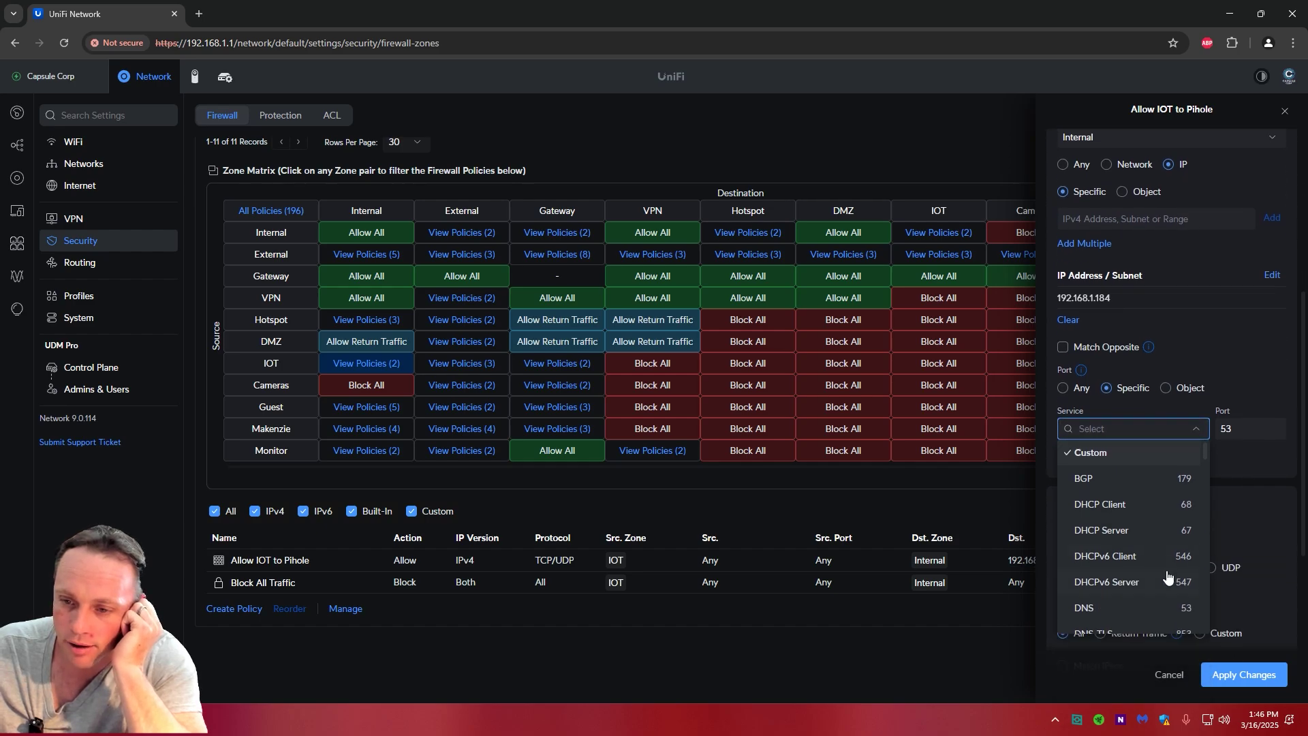
click(1107, 609)
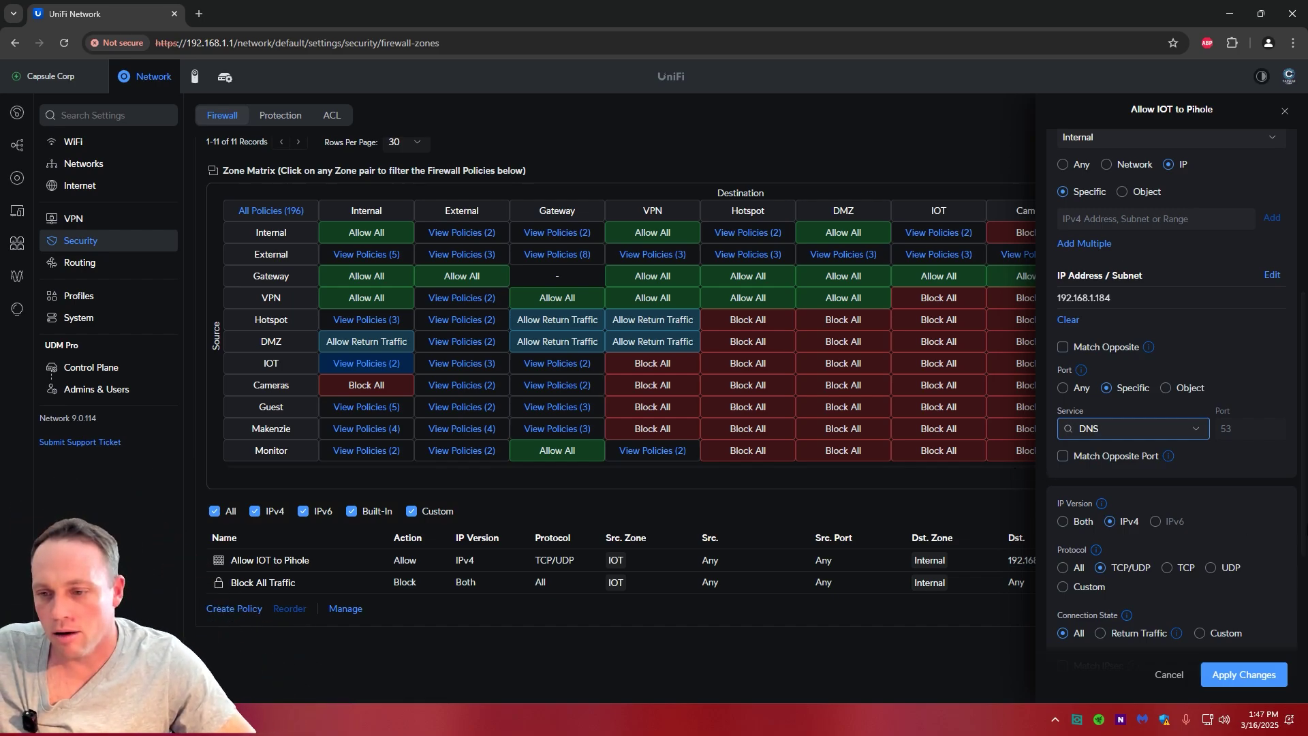
Return the destination port to the Pihole DNS object and close the policy without applying changes.
scroll(1242, 500, down, 3)
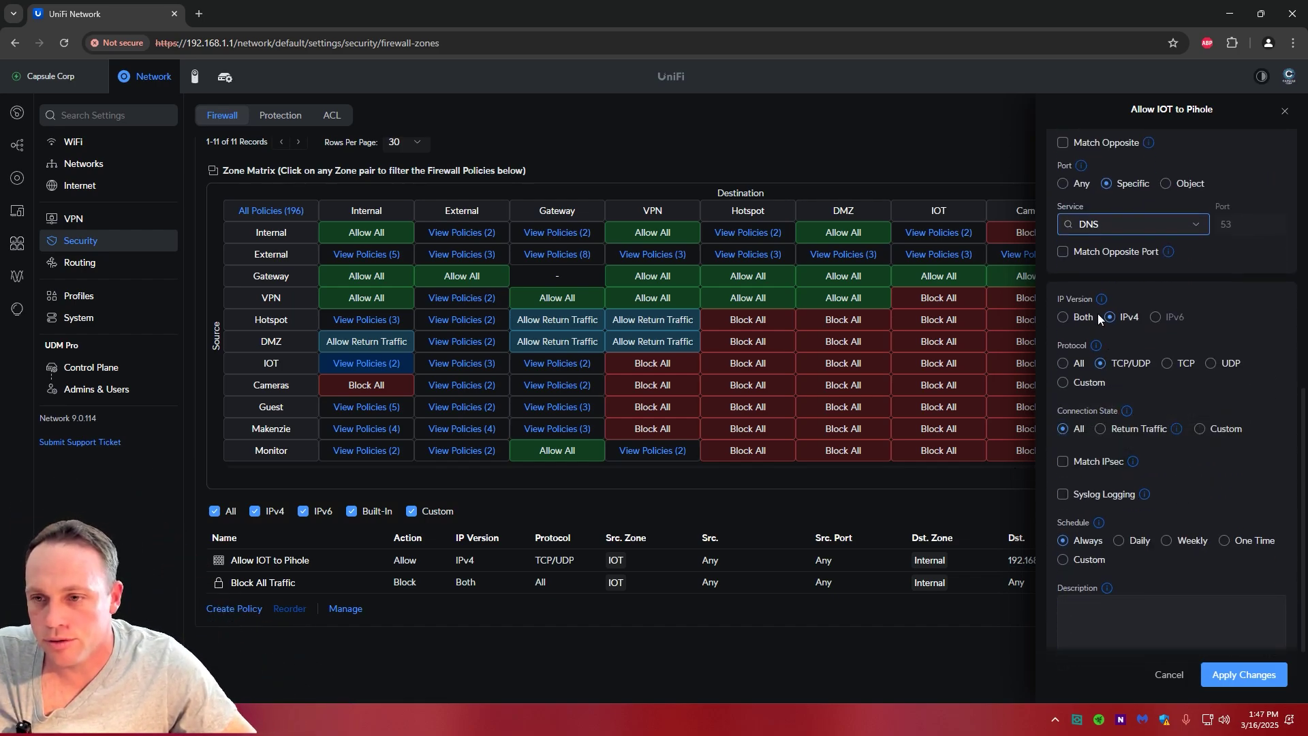
click(1196, 225)
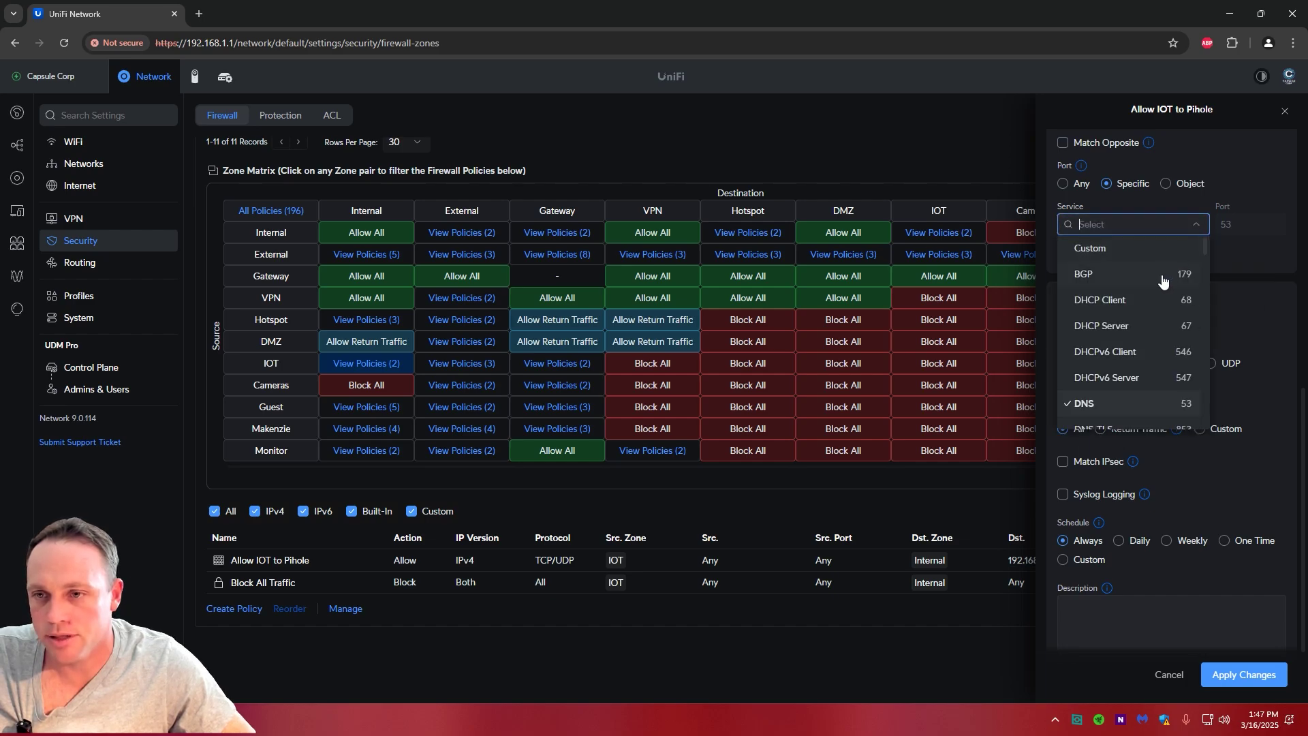
click(1208, 178)
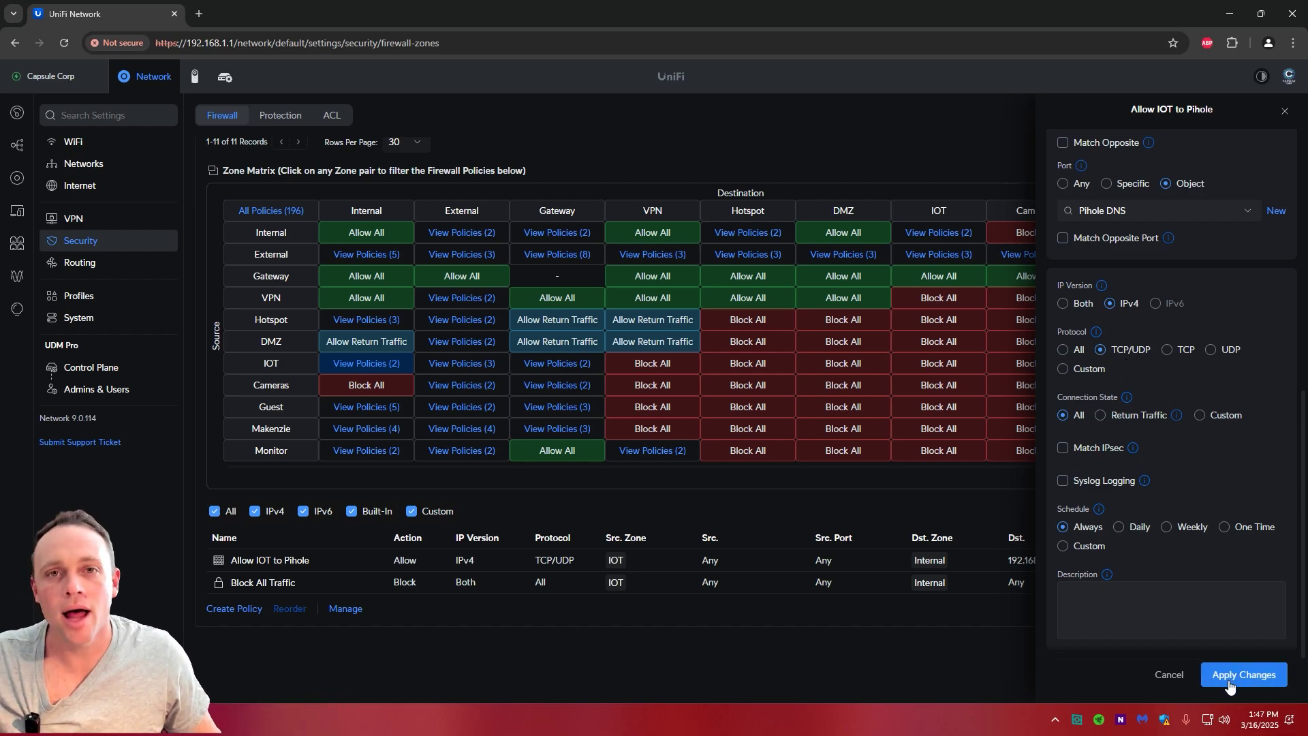
scroll(1217, 455, up, 4)
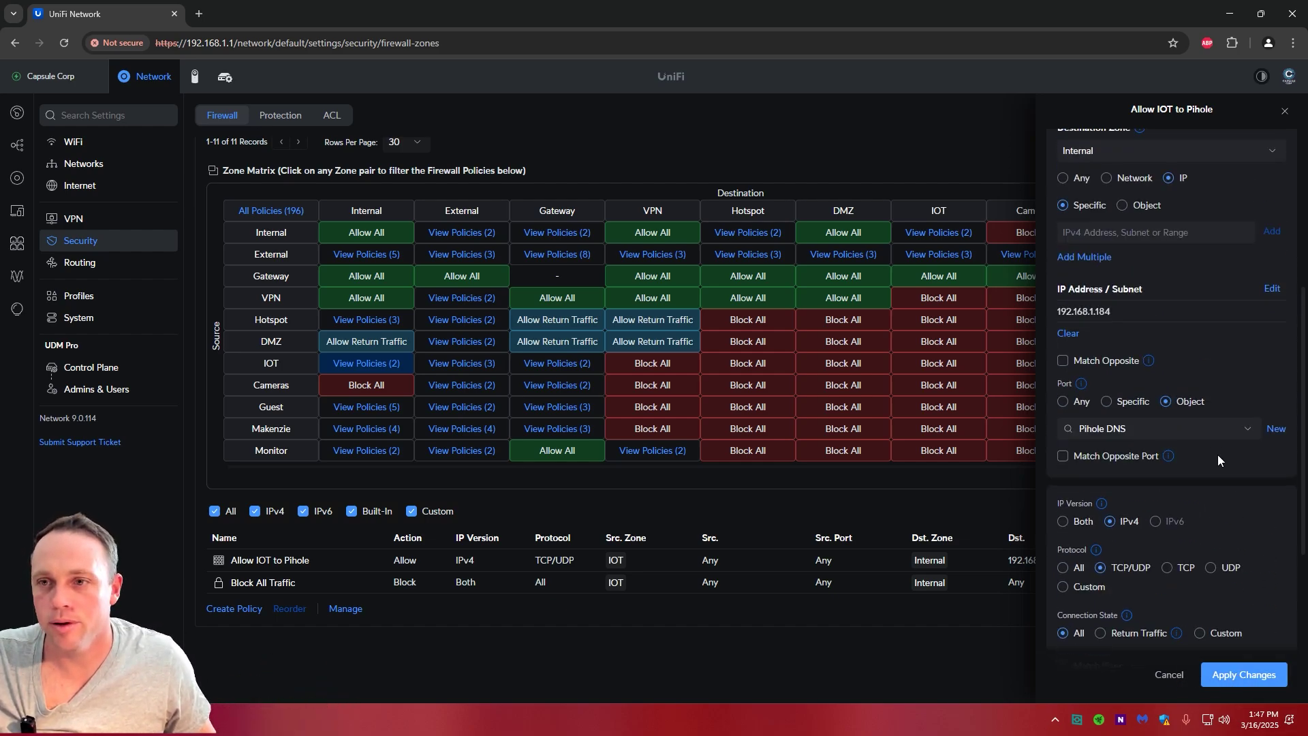
click(1284, 112)
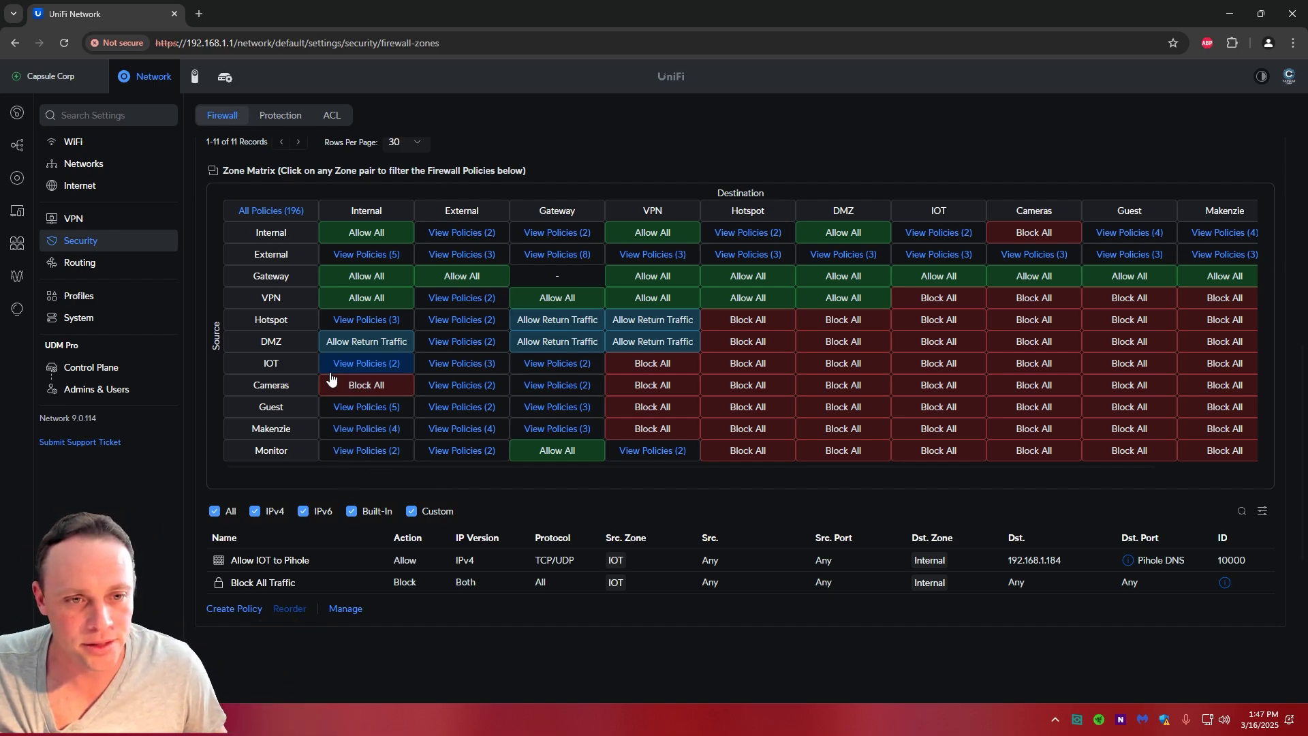
Open the Block IOT to Google DNS policy from the IOT-to-External pair and examine its action, destination addresses and port service options.
click(480, 370)
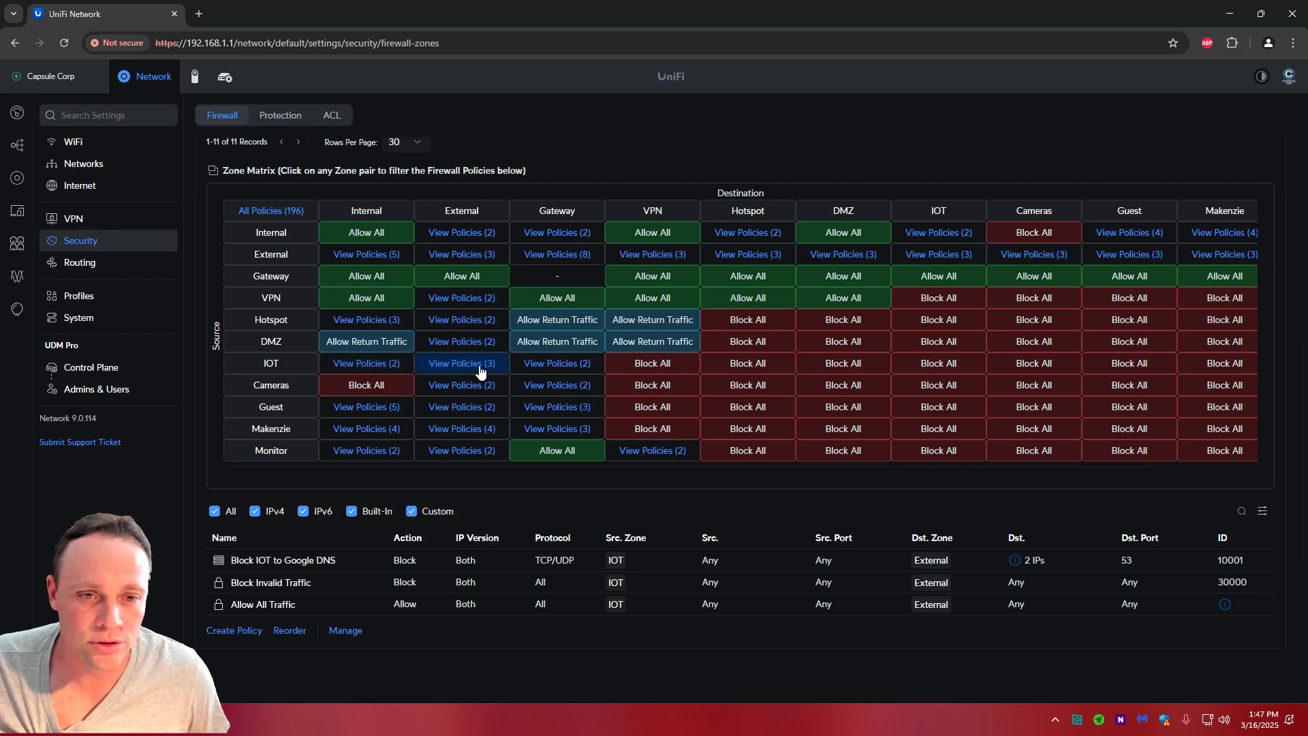
click(357, 568)
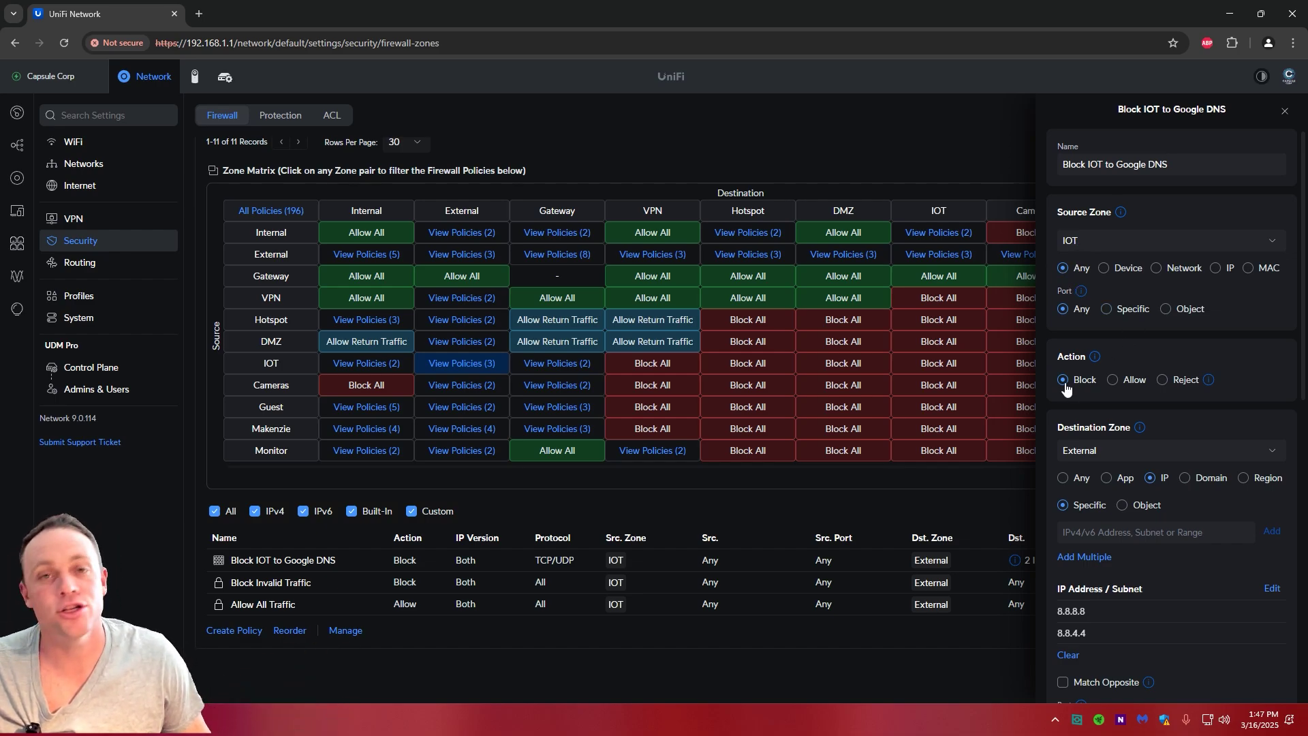
scroll(1070, 392, down, 1)
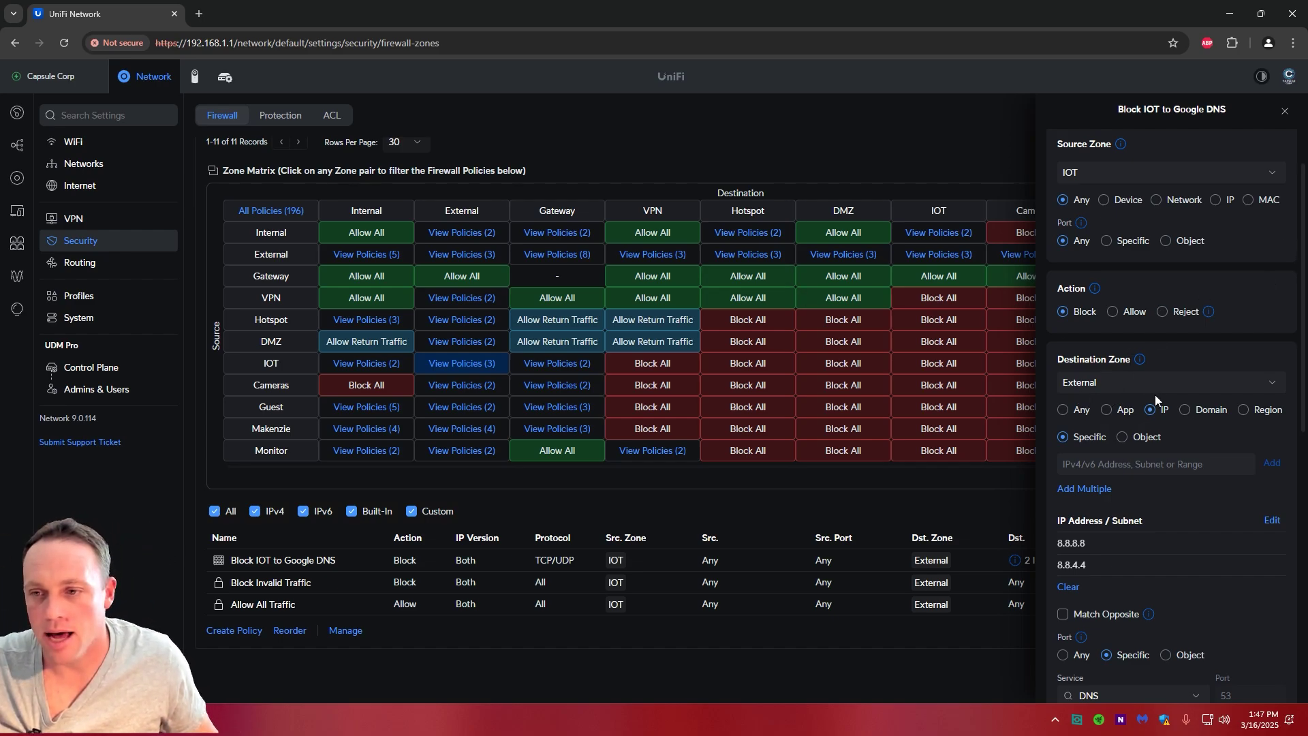
scroll(1122, 487, down, 2)
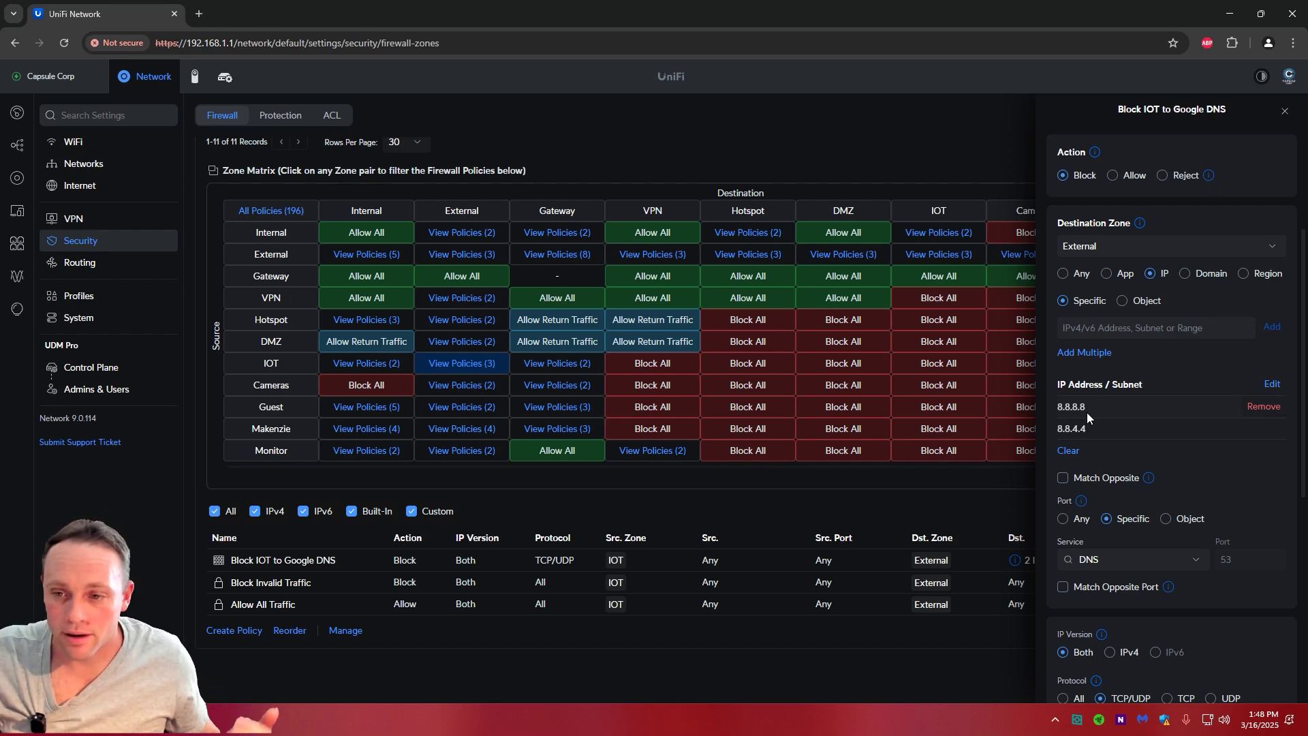
scroll(1191, 369, down, 1)
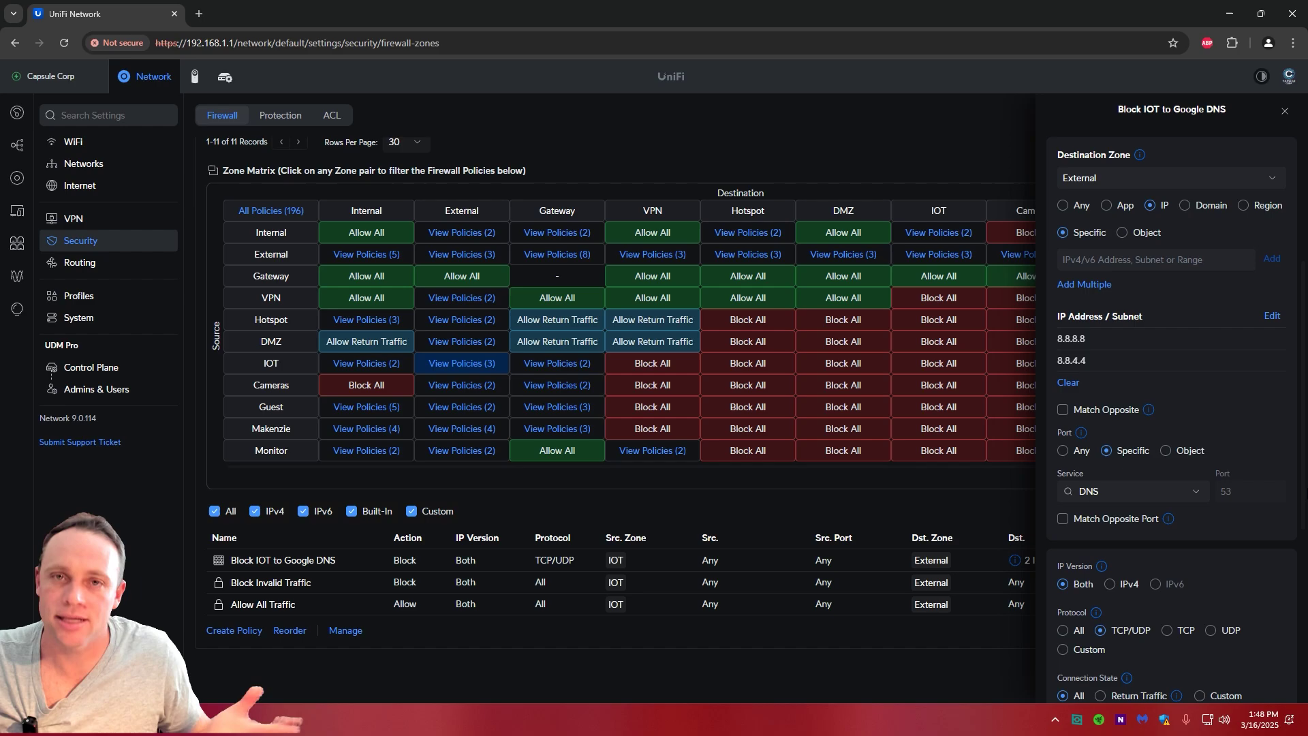
click(1196, 493)
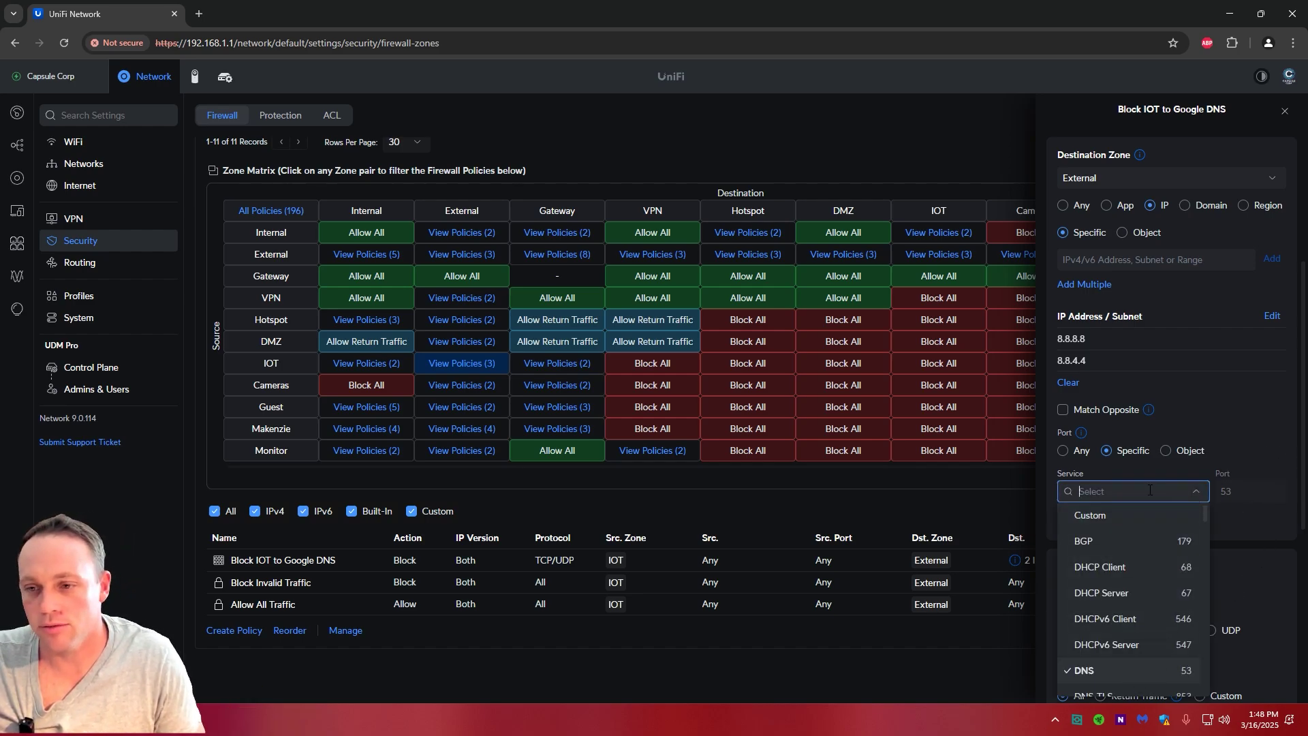
click(1257, 461)
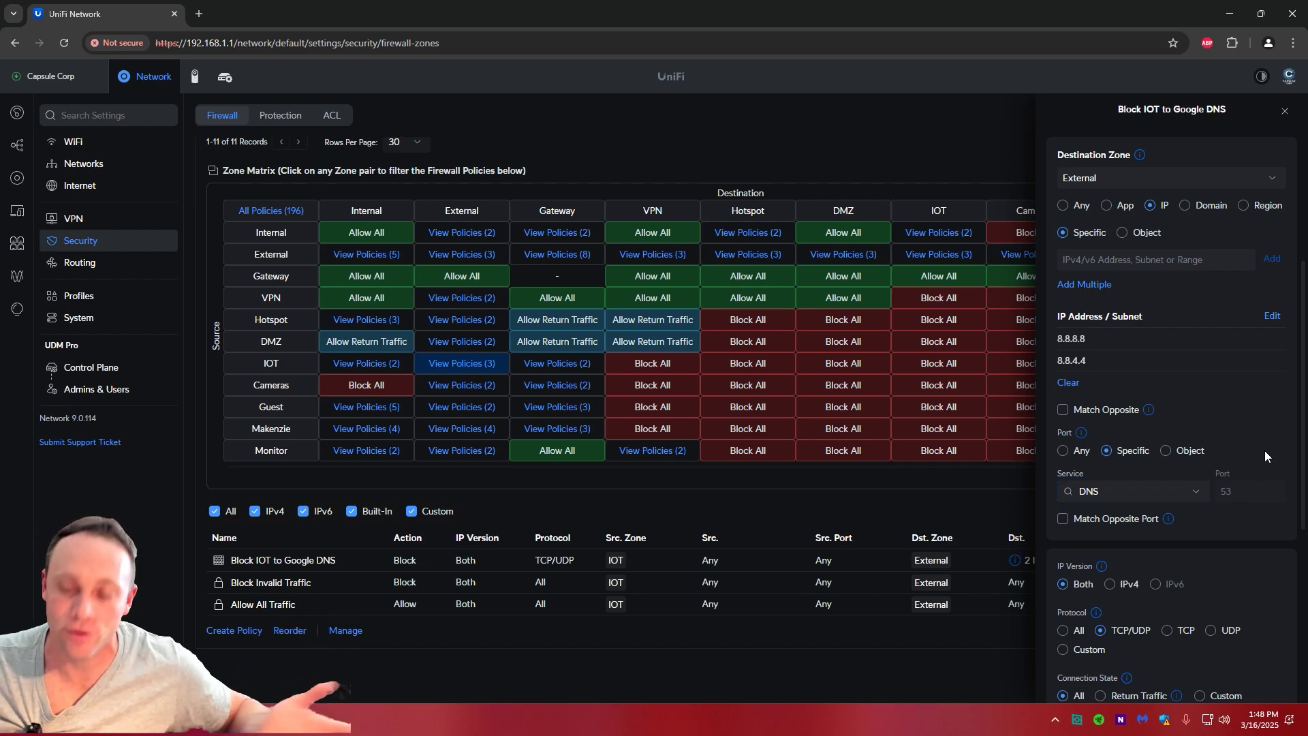
Examine the Google DNS blocking policy's IP version, protocol, connection state and schedule settings, and close the policy.
scroll(1245, 396, down, 2)
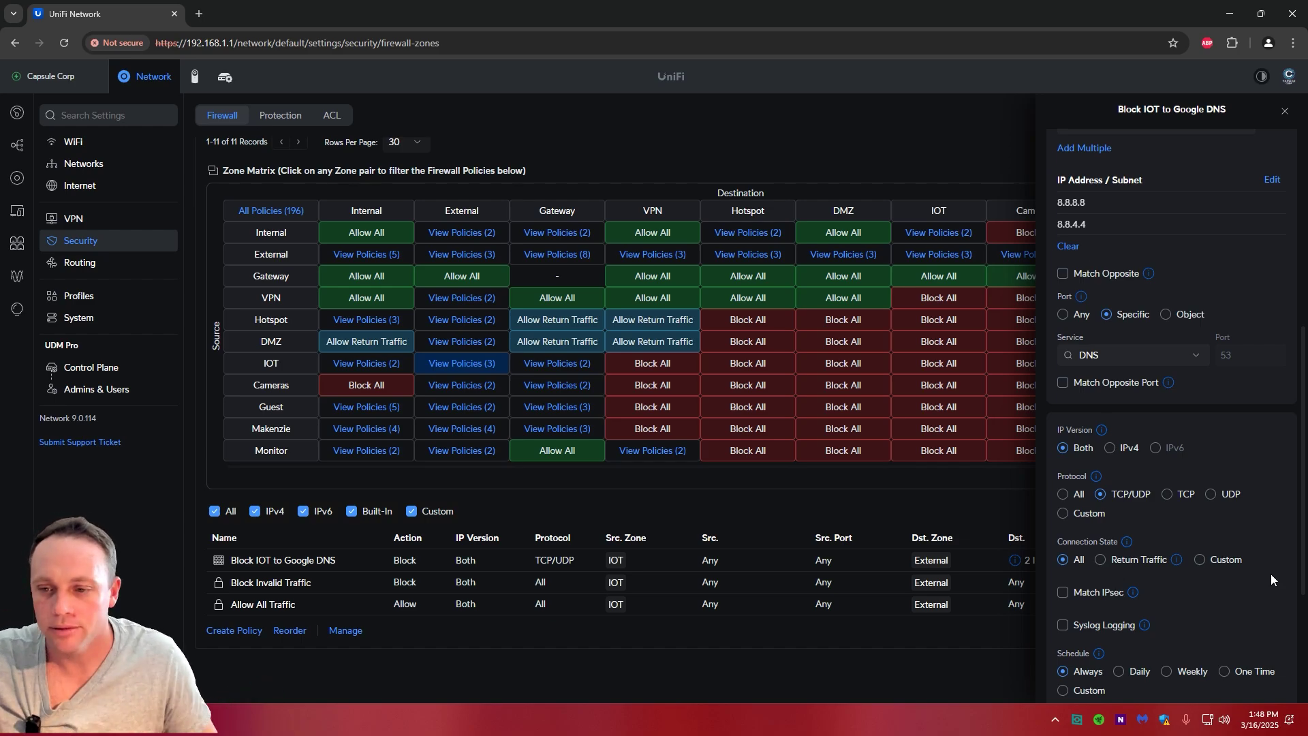
scroll(942, 515, down, 3)
scroll(1216, 588, down, 3)
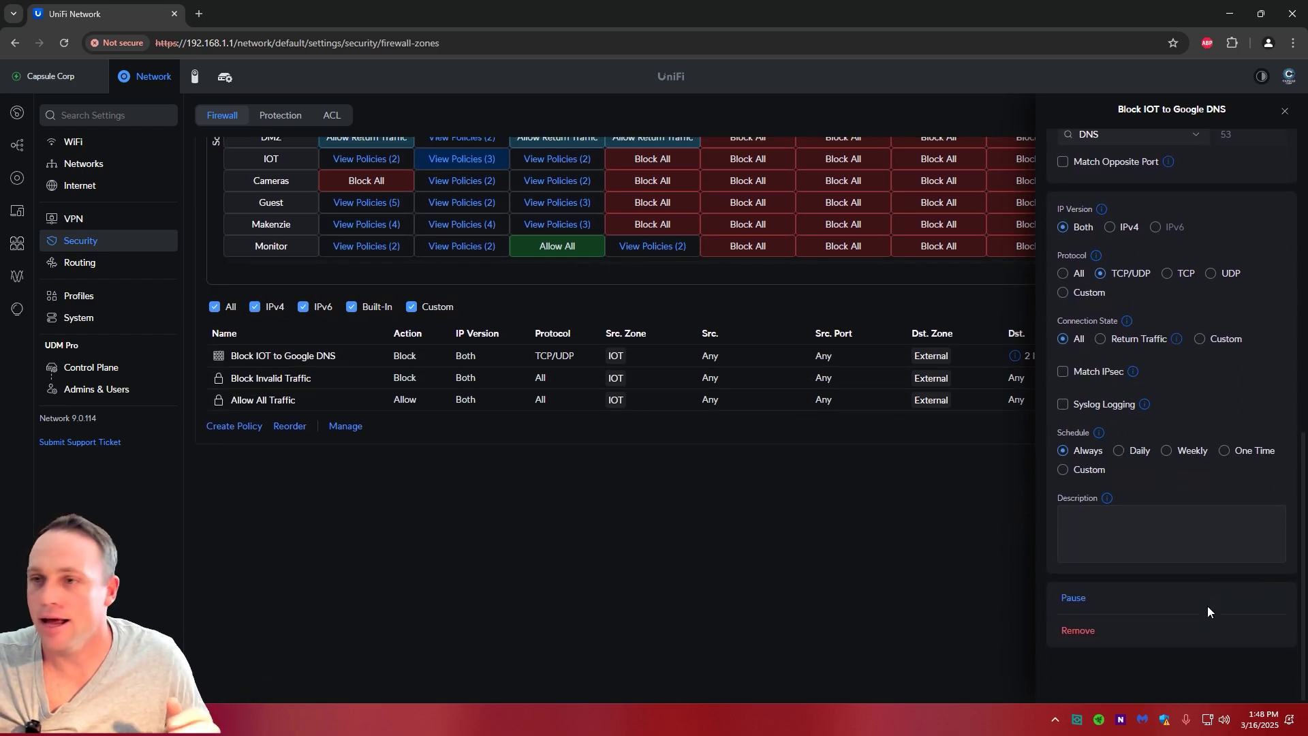
scroll(1208, 607, up, 9)
click(1281, 112)
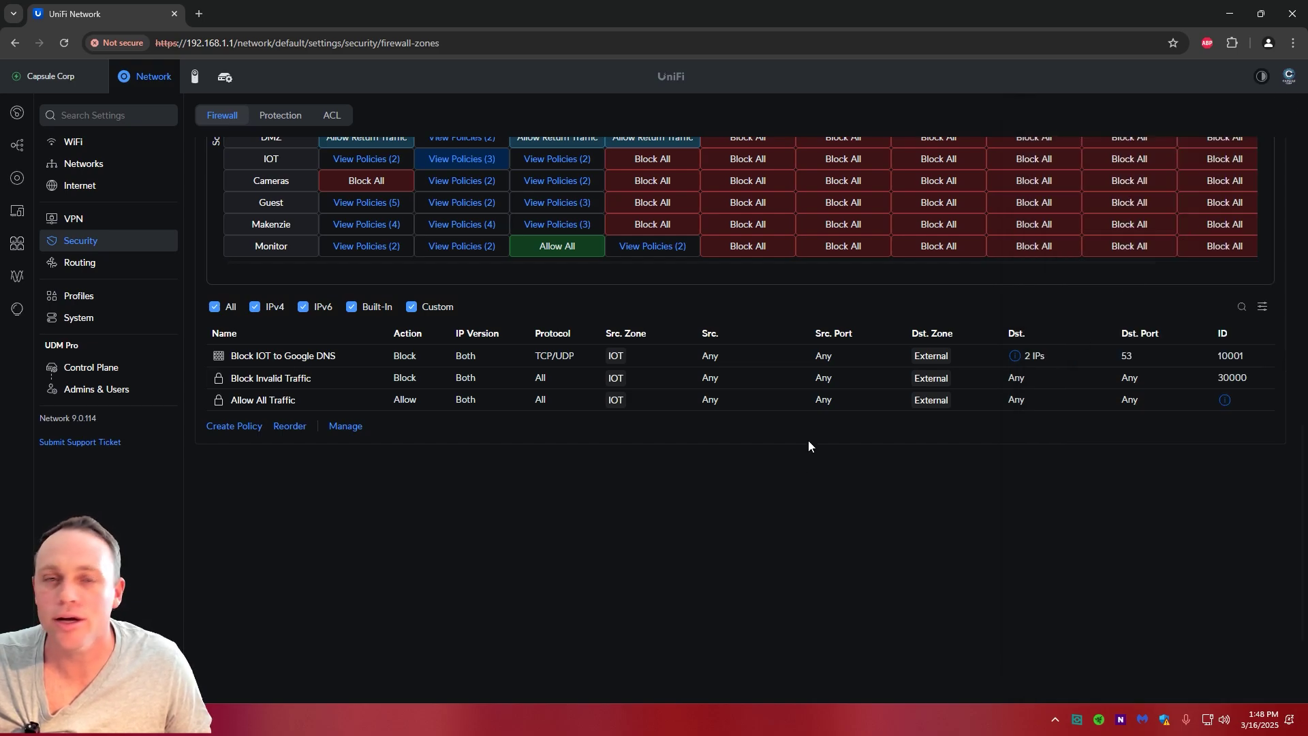
Open the Allow IOT to Pihole policy from the IOT-to-Internal pair and try Cameras as its source zone.
scroll(857, 484, up, 8)
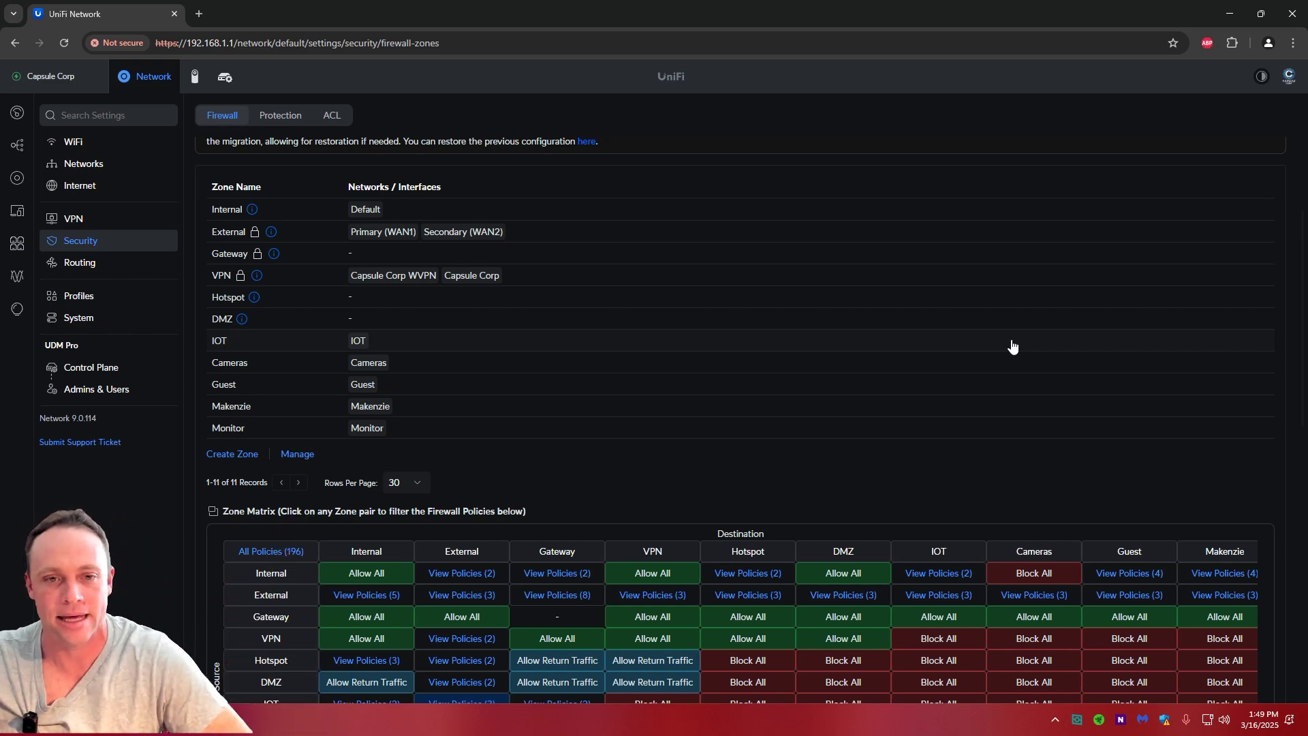
scroll(668, 254, down, 5)
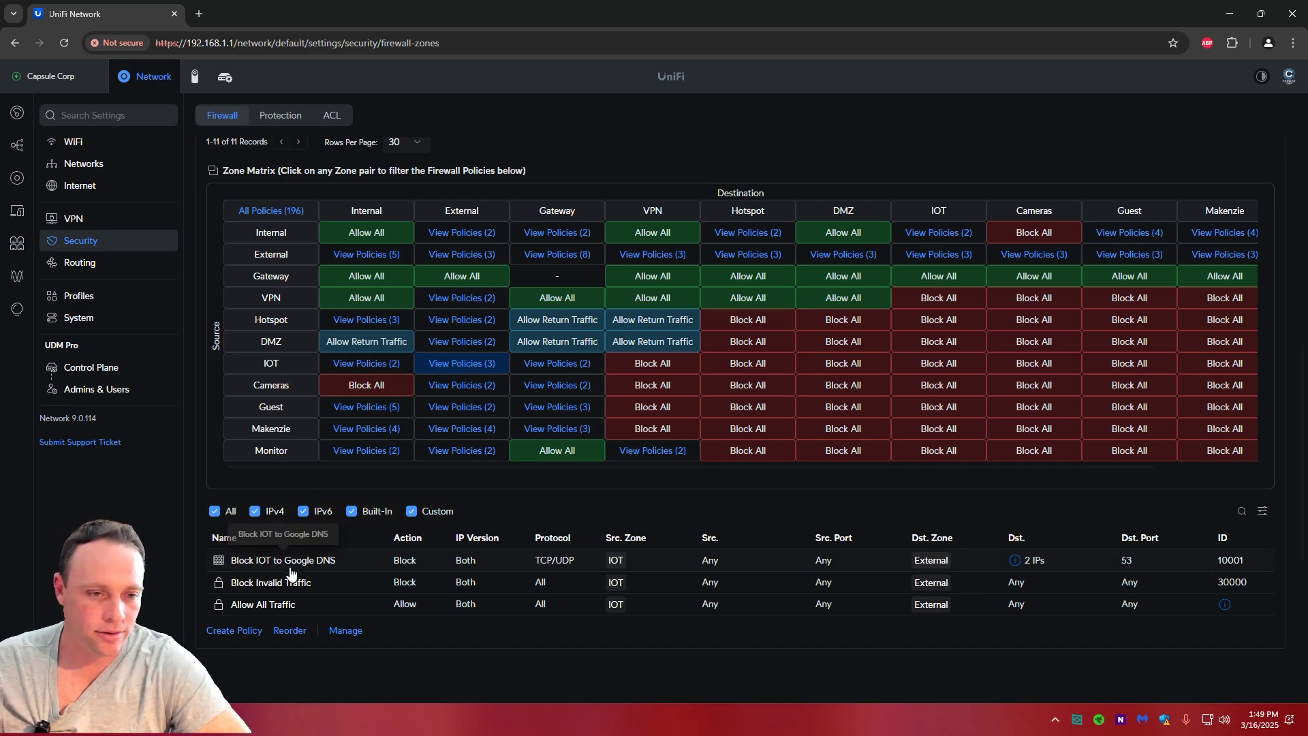
click(353, 365)
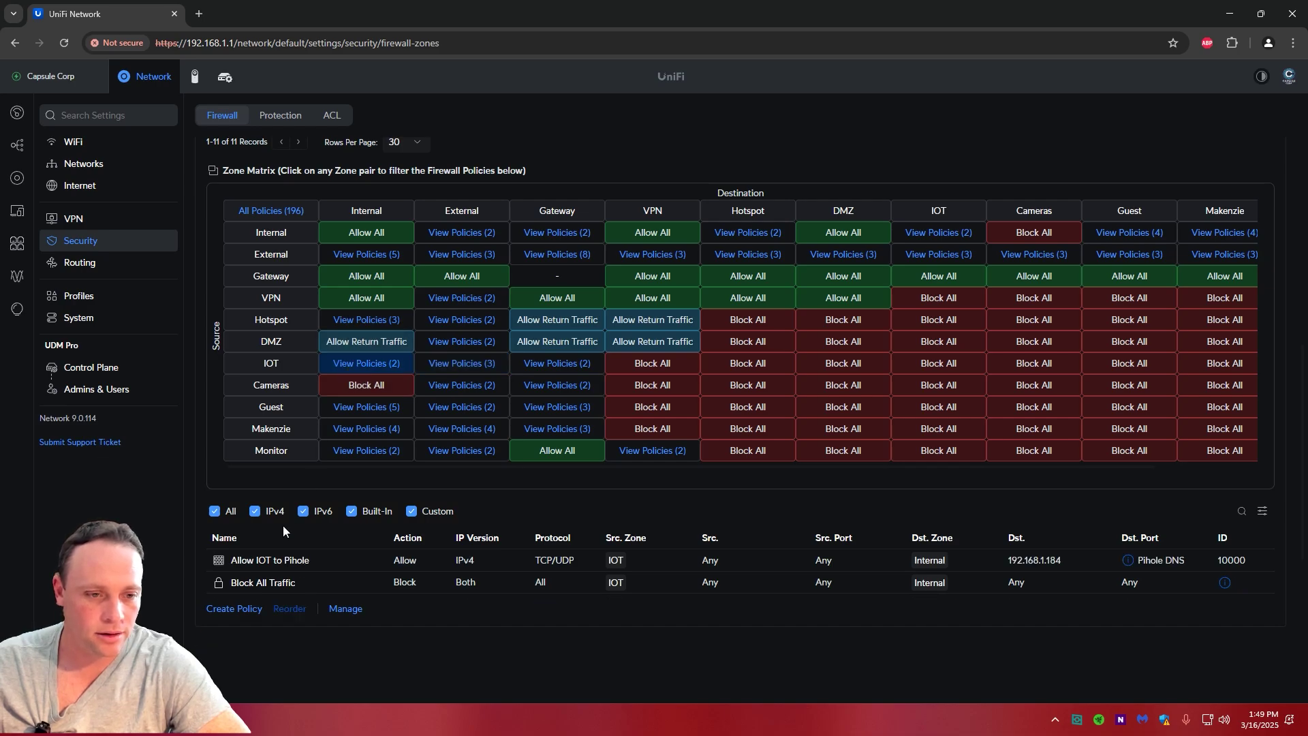
click(271, 560)
click(1258, 246)
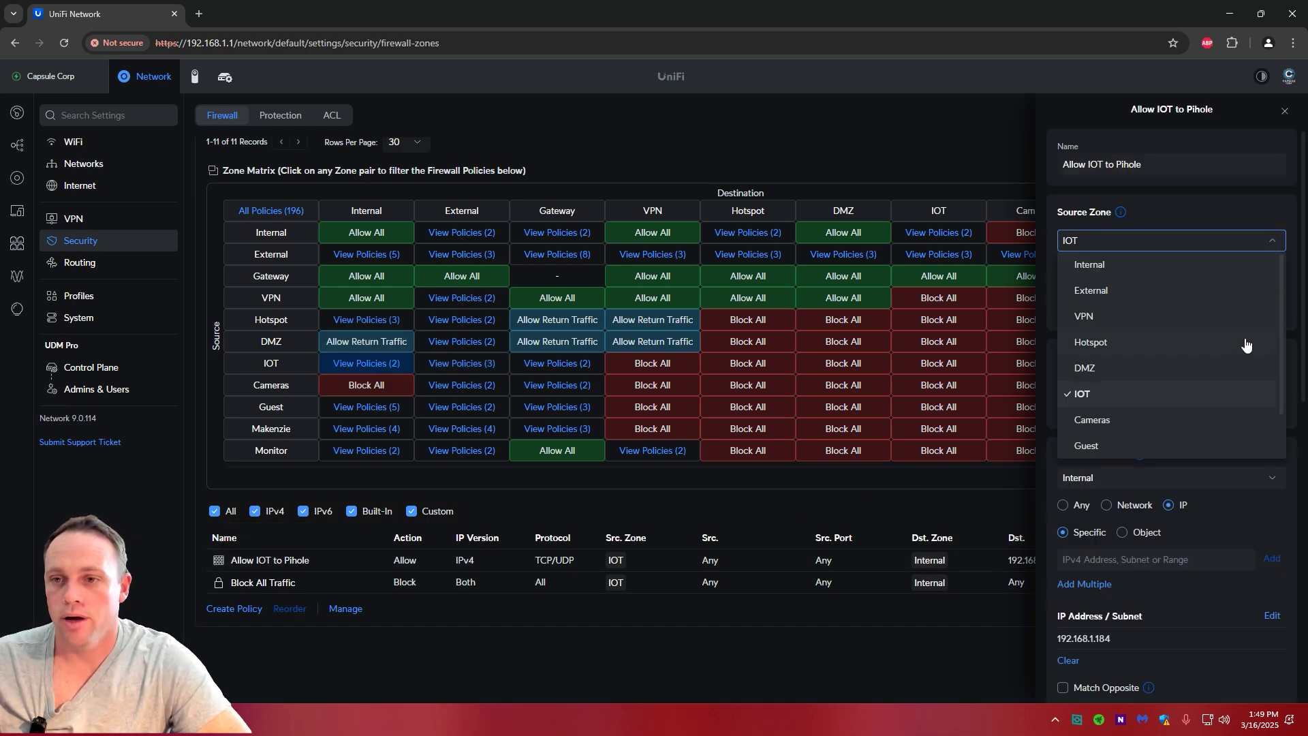
click(1150, 420)
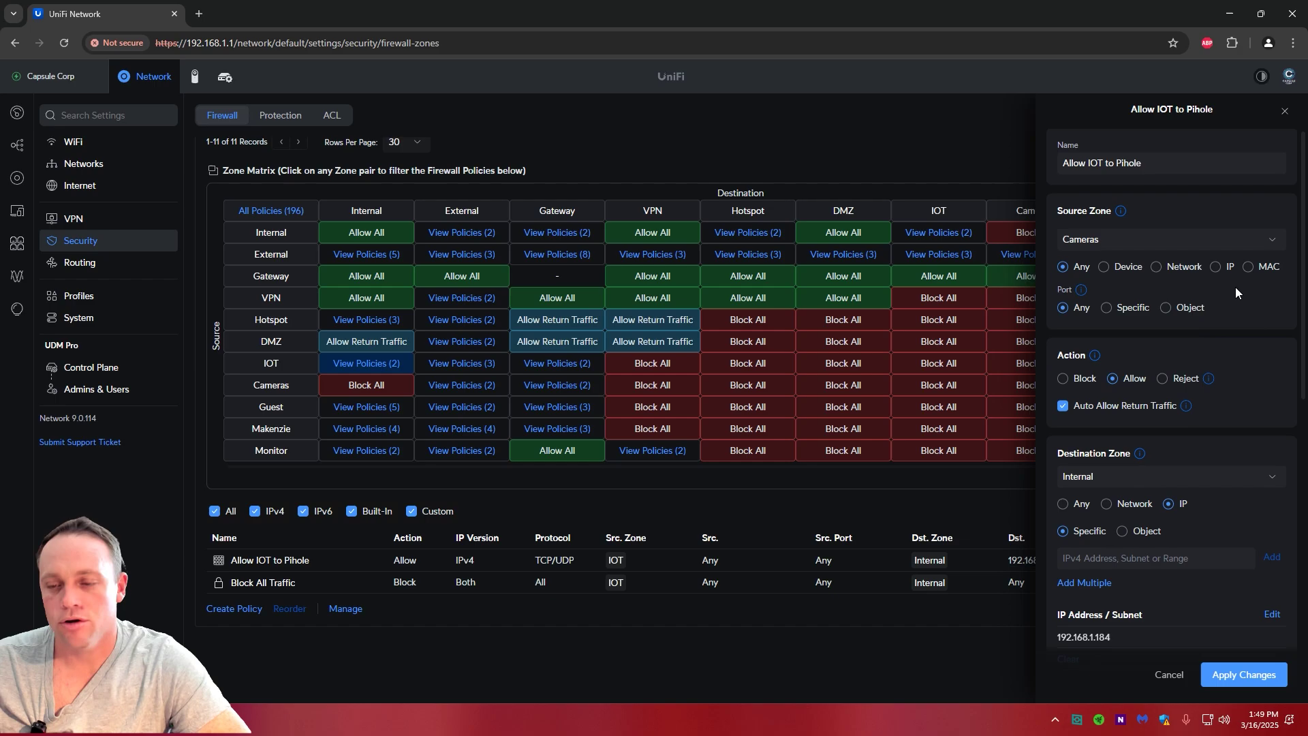
Examine the policy's action, destination IP, Pihole DNS port object, protocol and schedule with Cameras as the source zone.
scroll(1158, 341, down, 2)
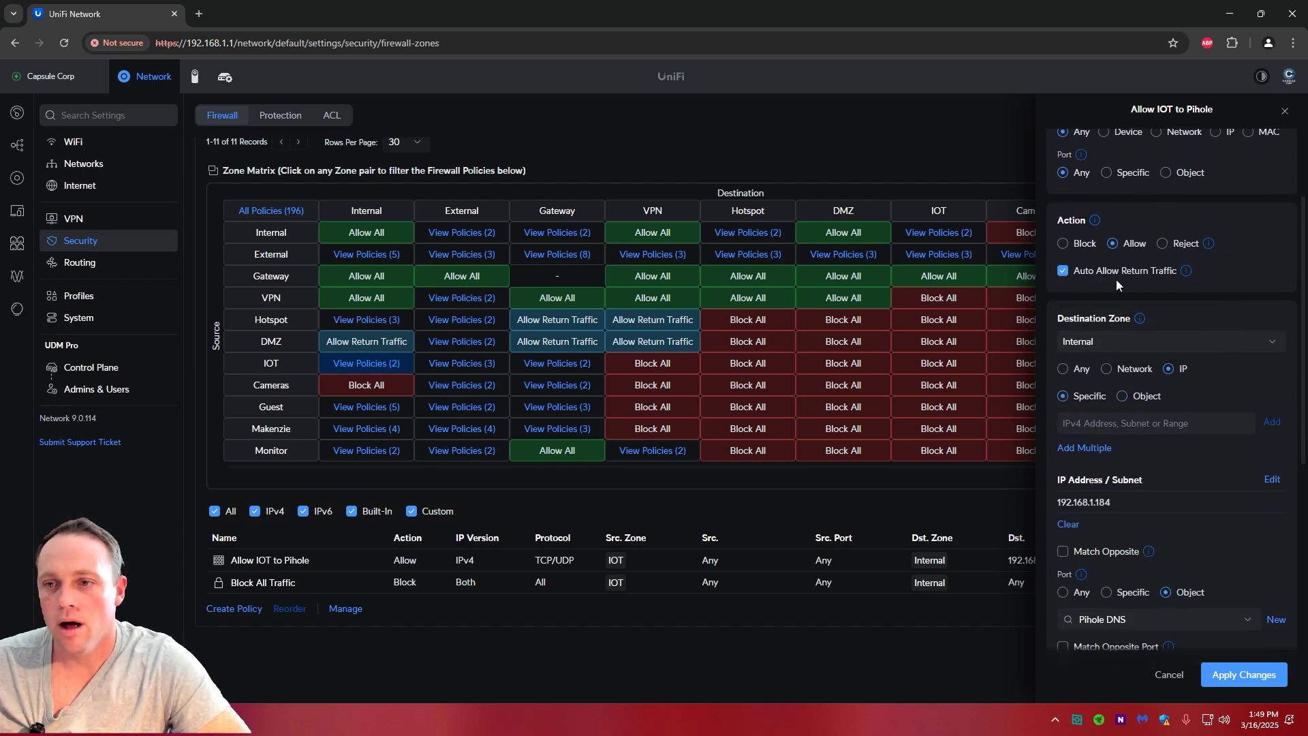
scroll(1159, 307, down, 1)
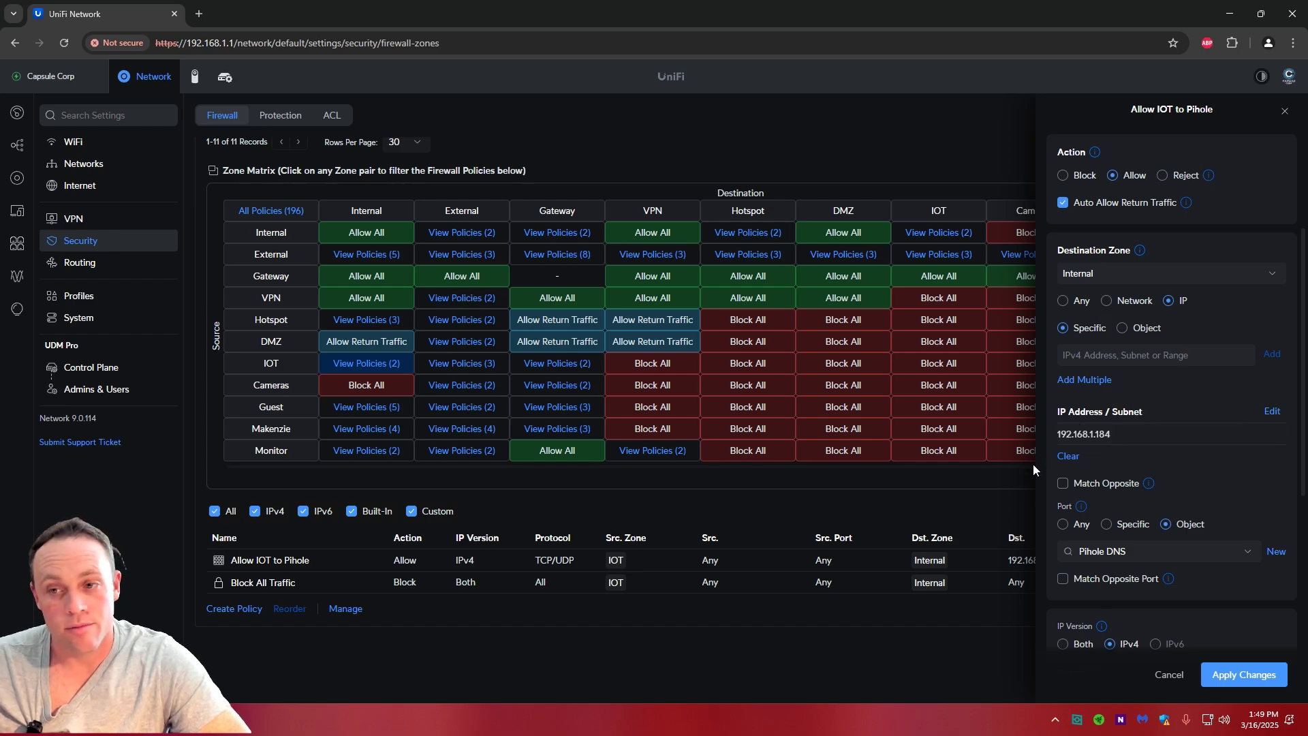
scroll(1183, 440, down, 1)
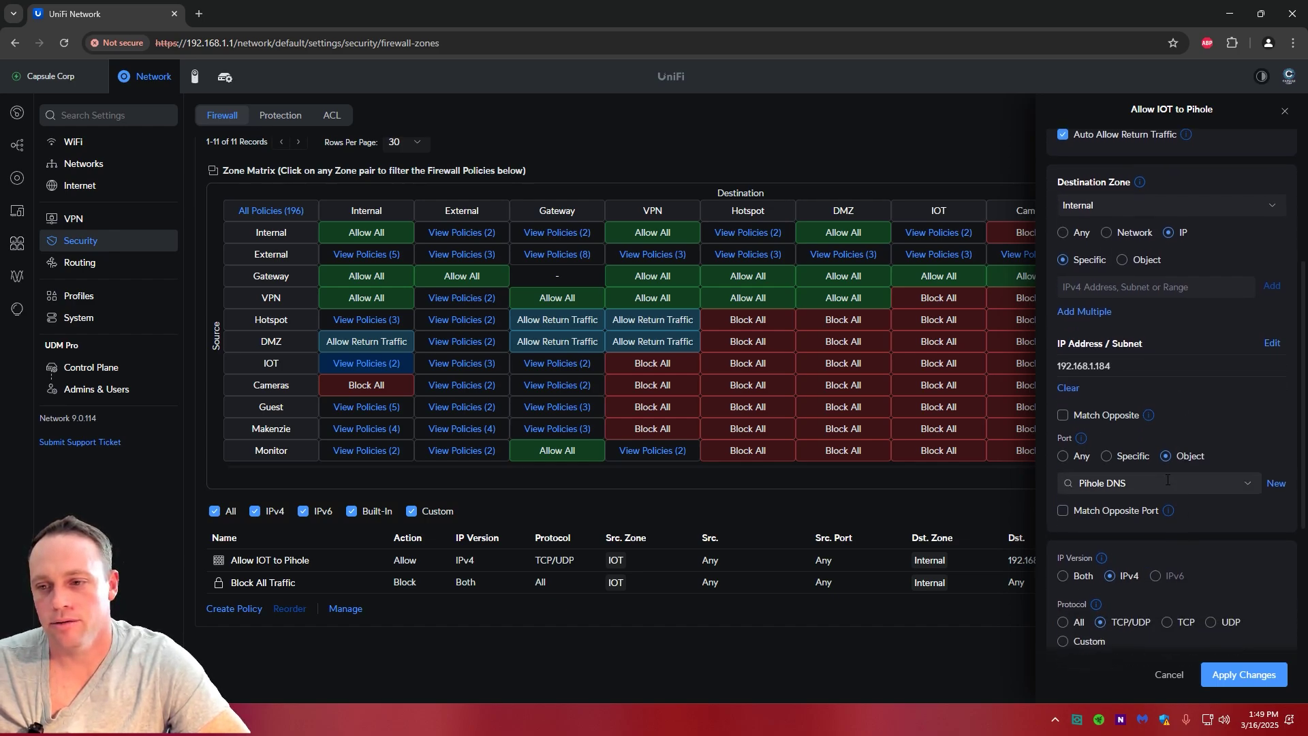
scroll(1132, 524, down, 3)
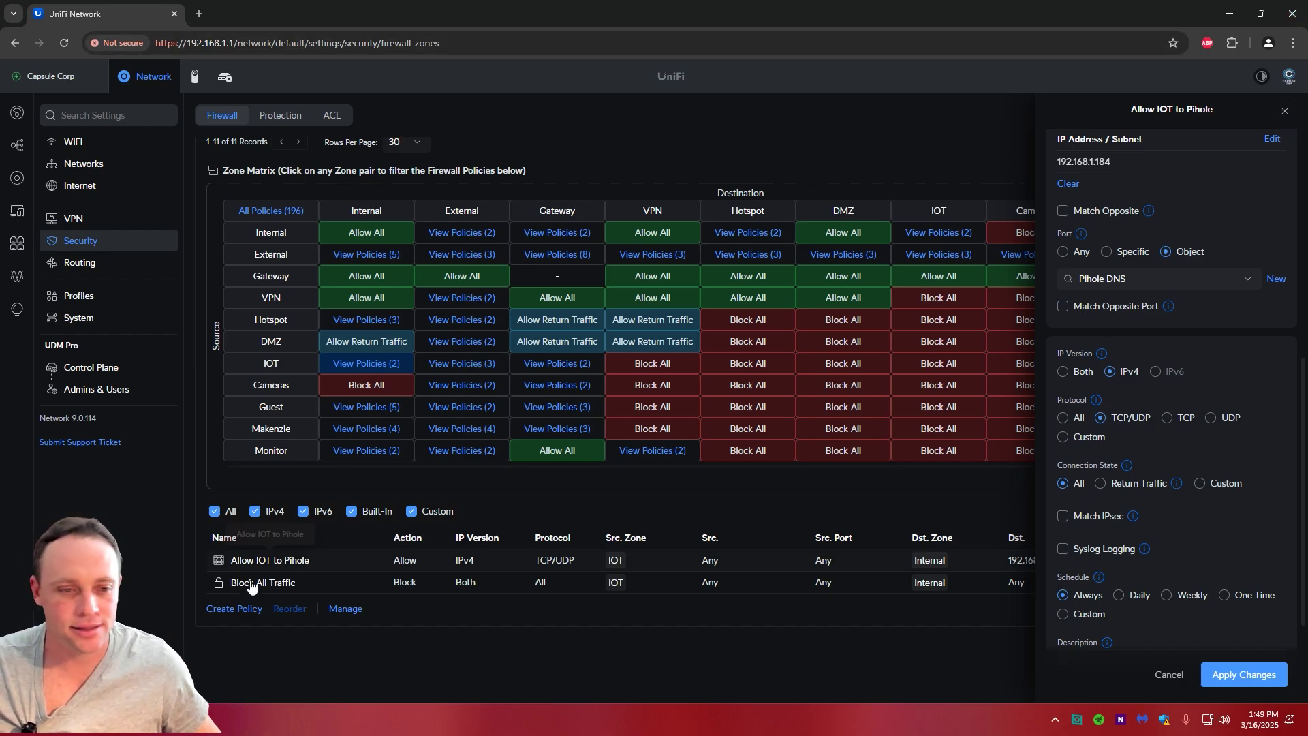
scroll(1226, 235, up, 3)
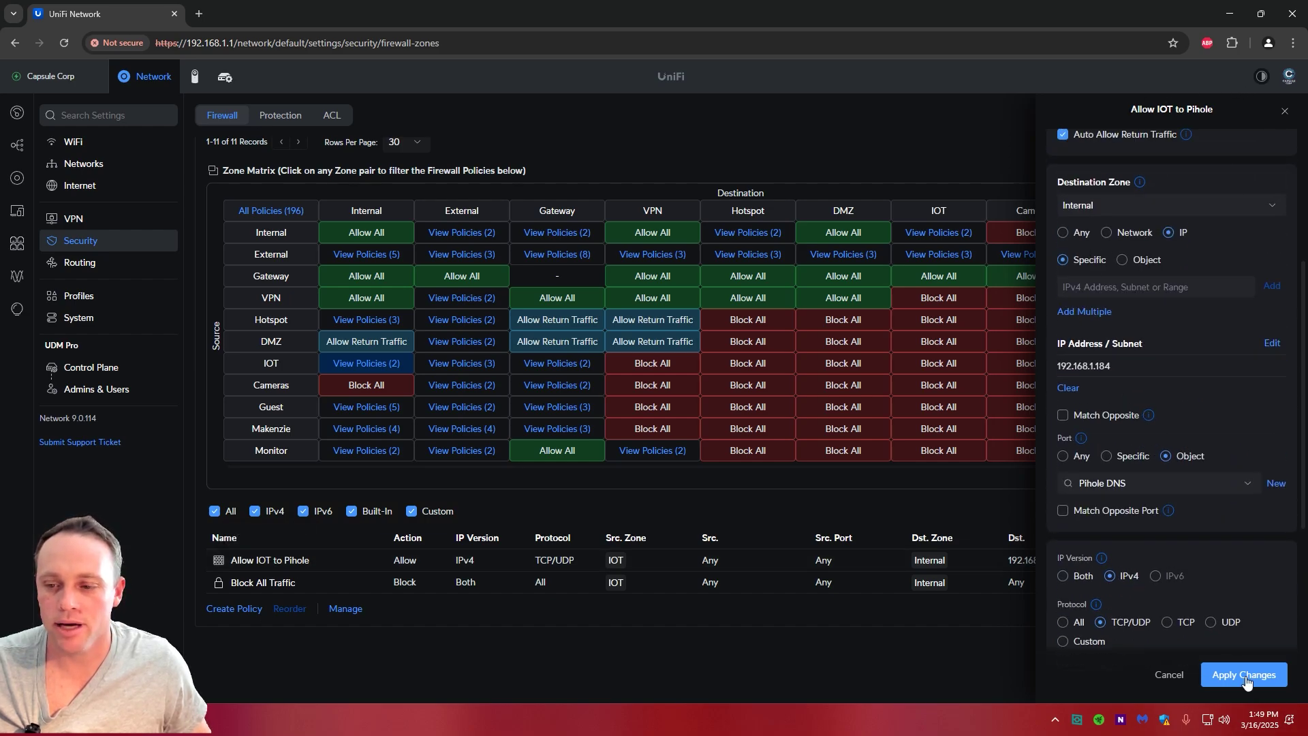
scroll(1118, 265, up, 4)
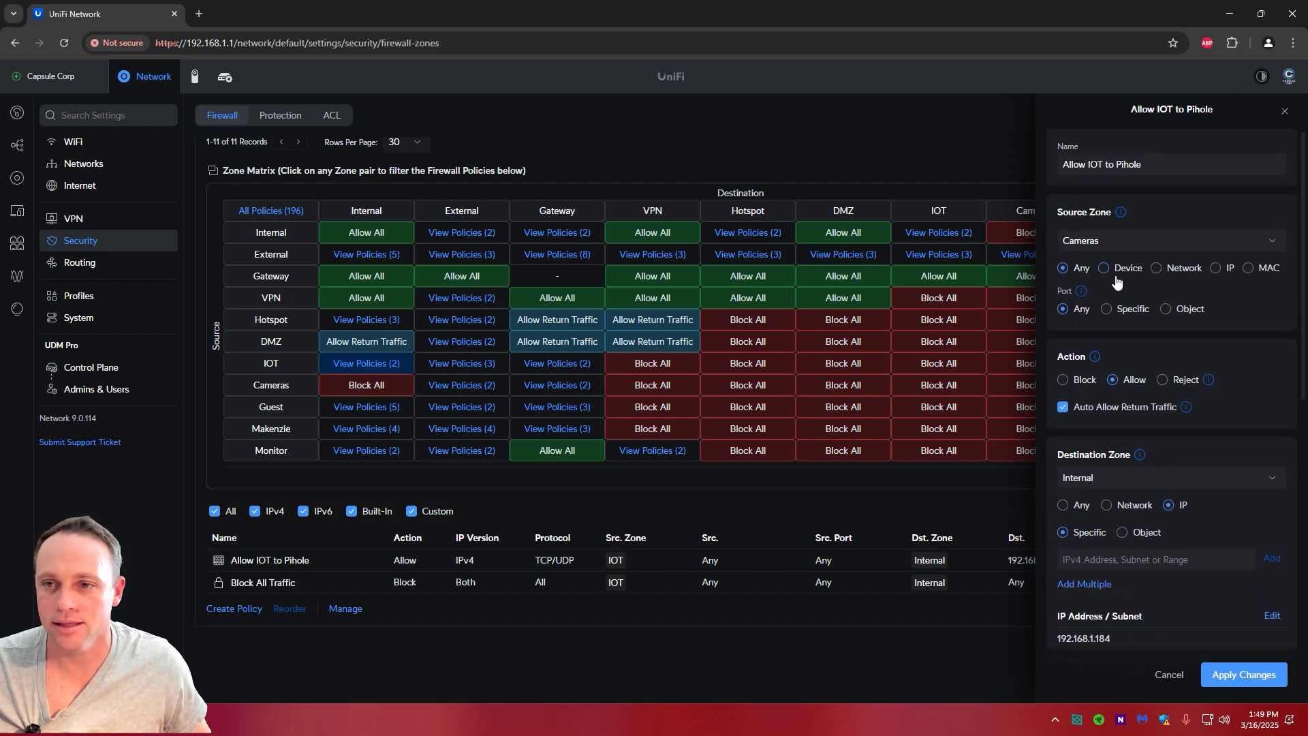
Close the edited policy without applying changes, and view a blank policy form for the IOT-to-Internal pair before closing it.
mouse_move(1233, 640)
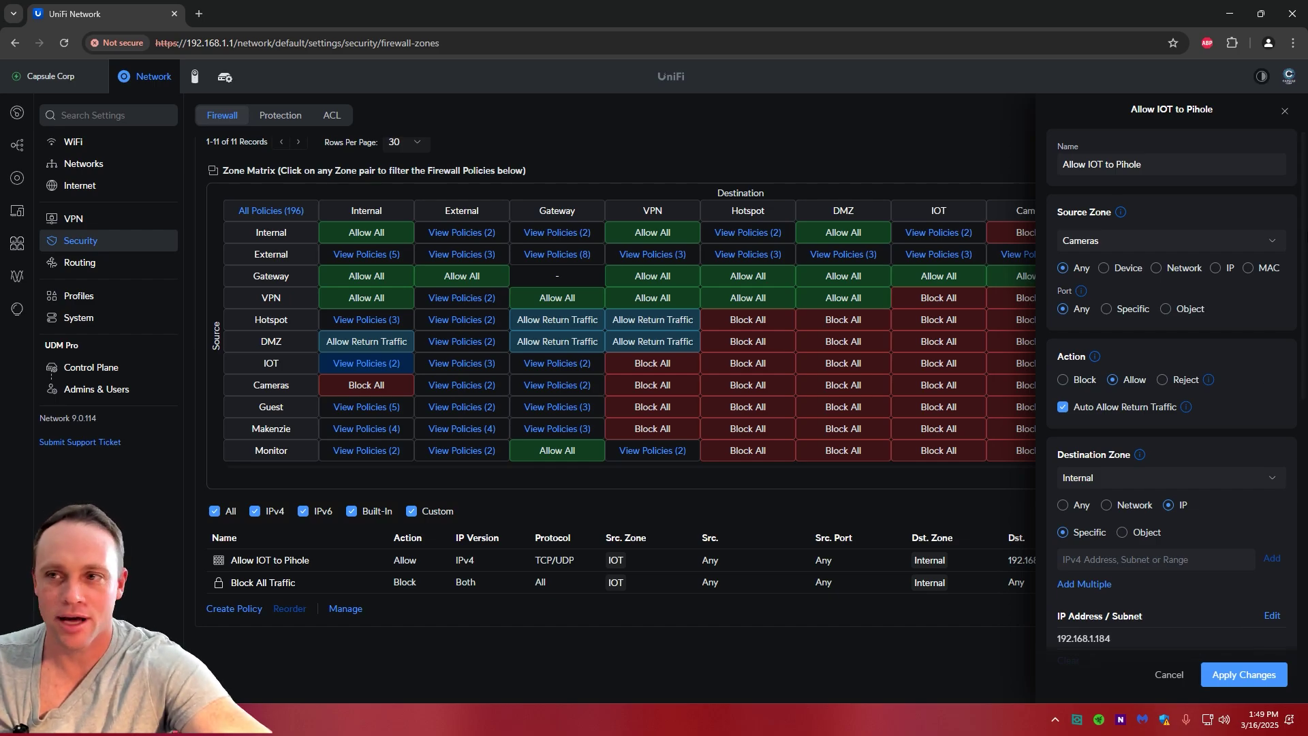
click(1285, 110)
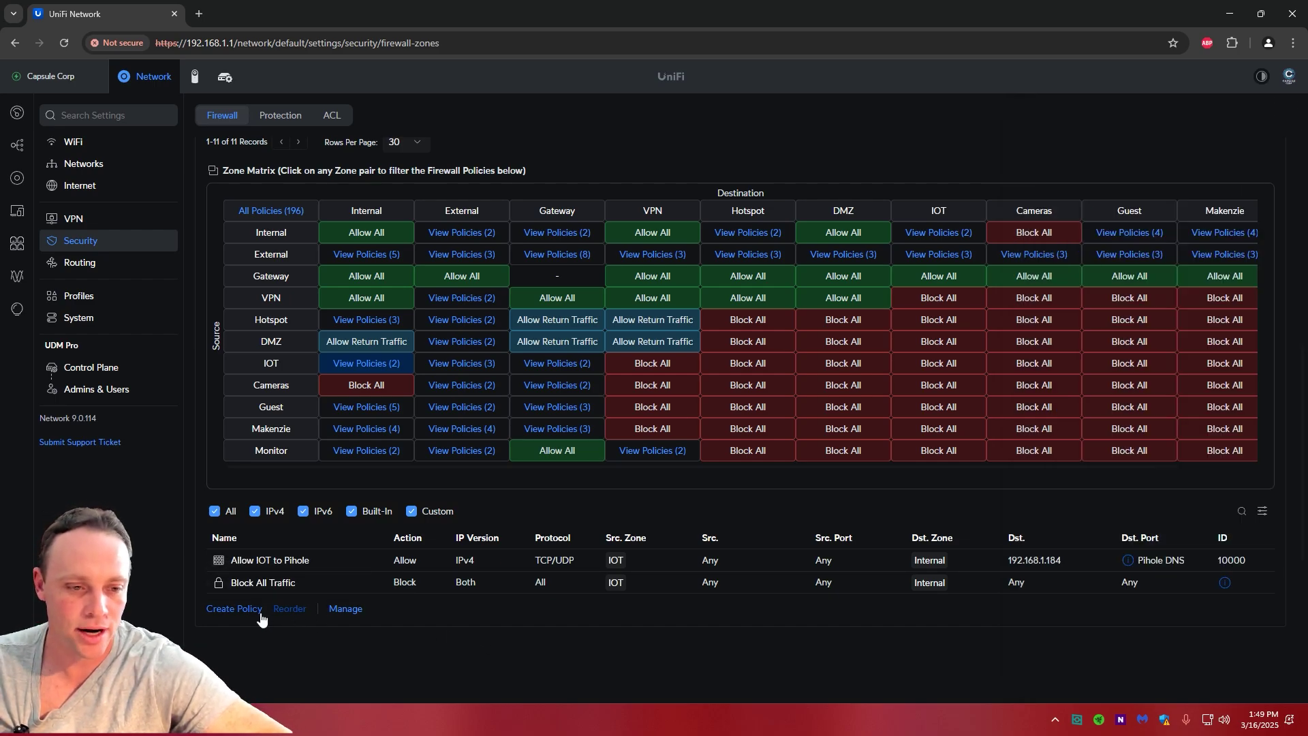
click(234, 609)
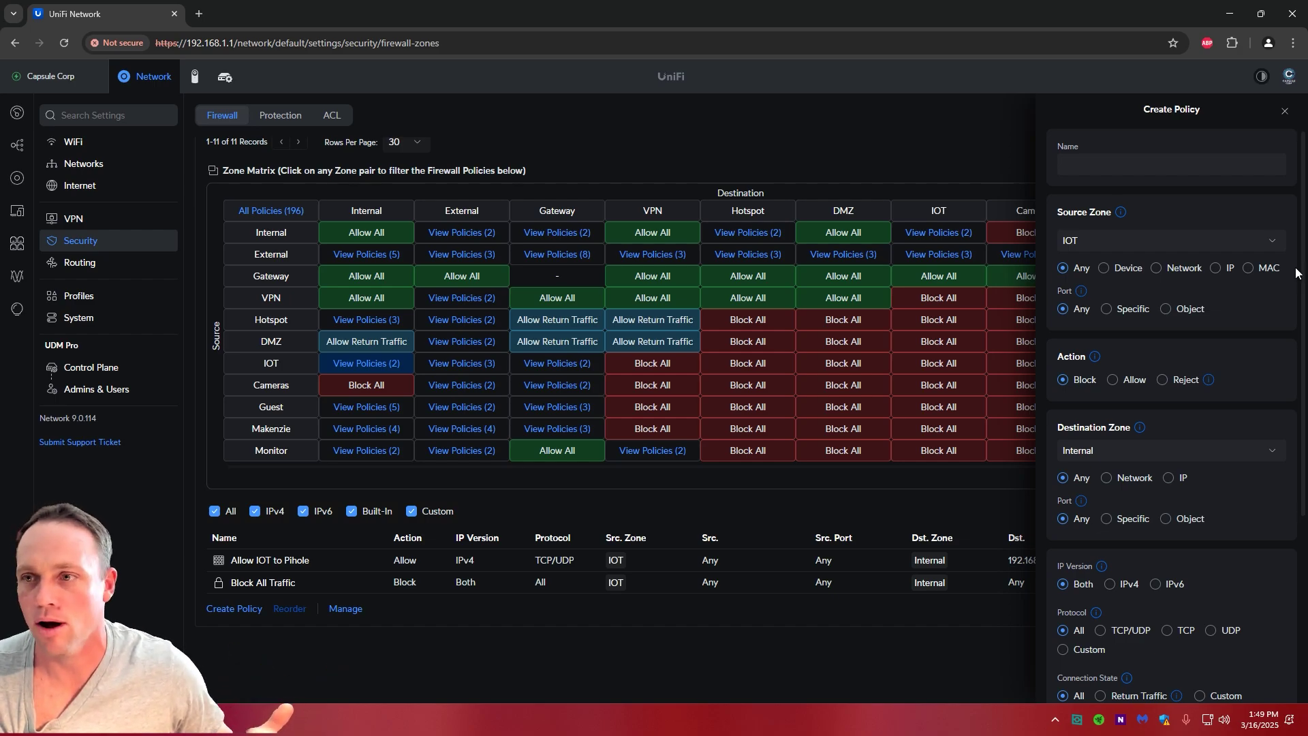
click(1280, 119)
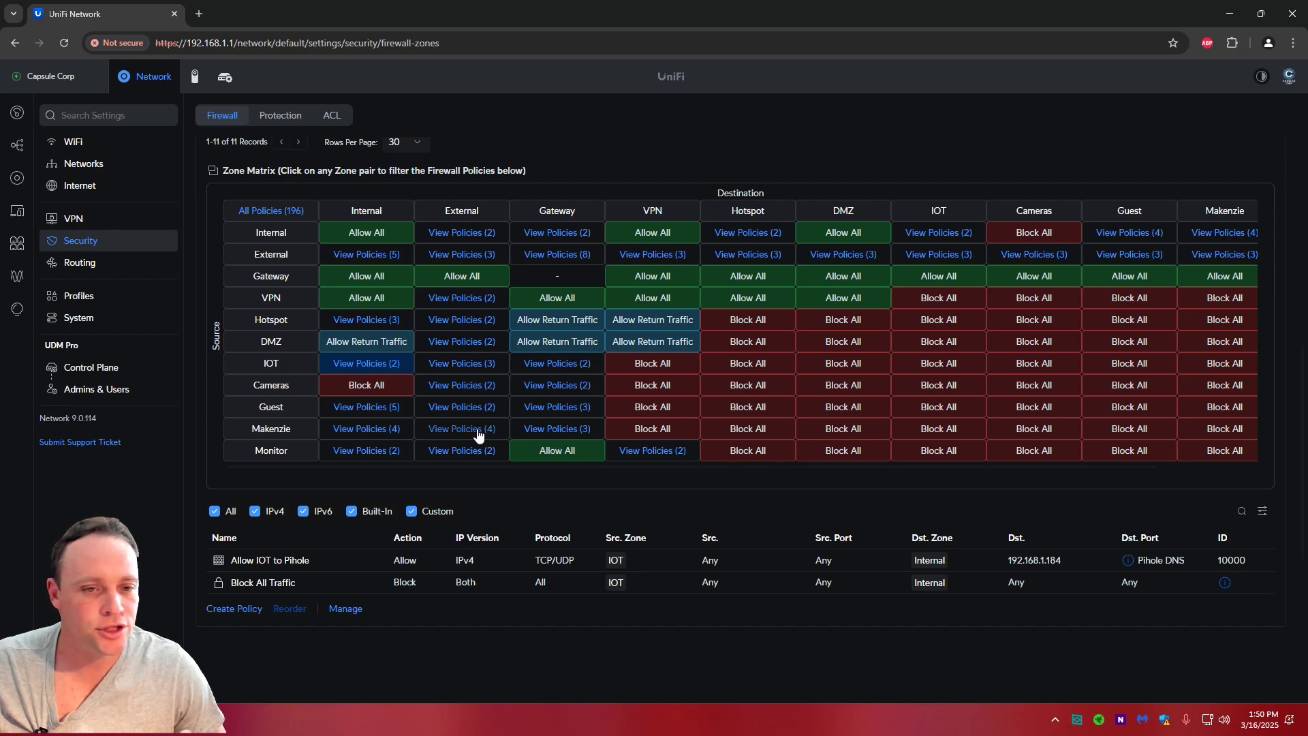
View the person-named zone's Internal and Gateway policies, examine its UDM blocking policy through the schedule settings, and close it.
click(370, 436)
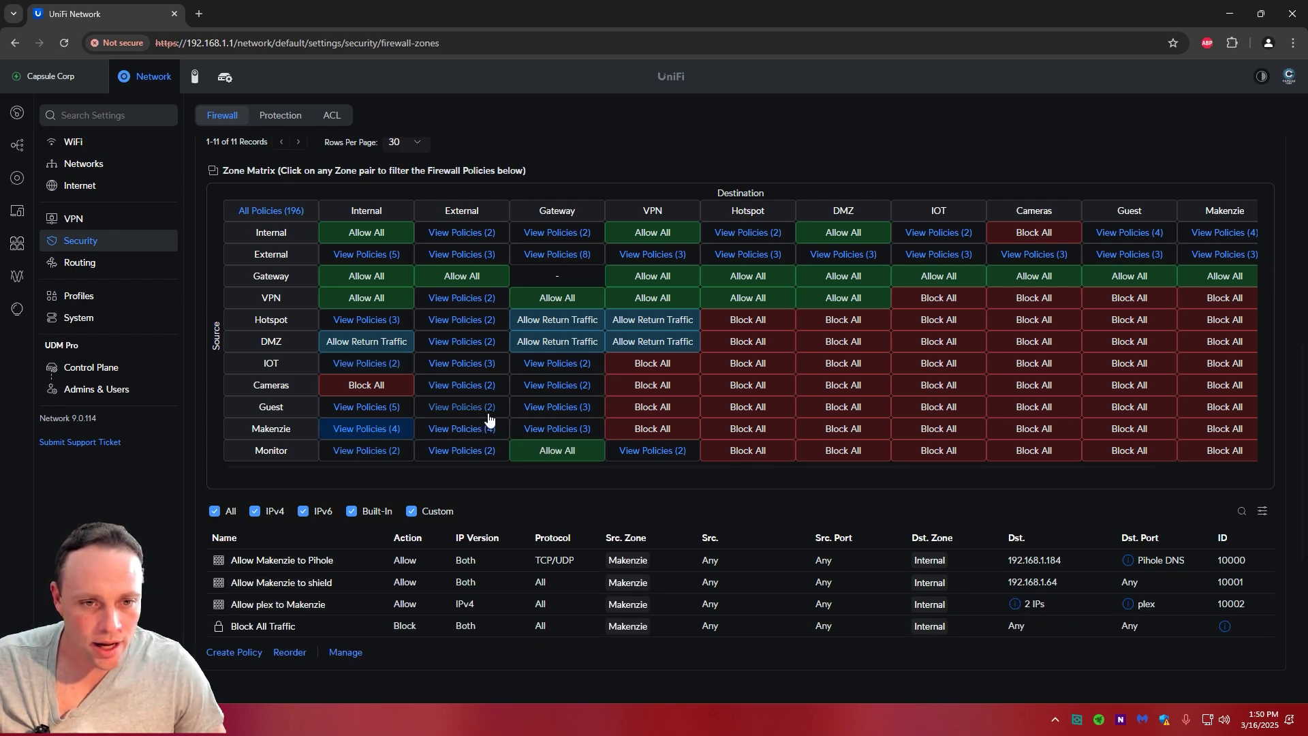
click(543, 428)
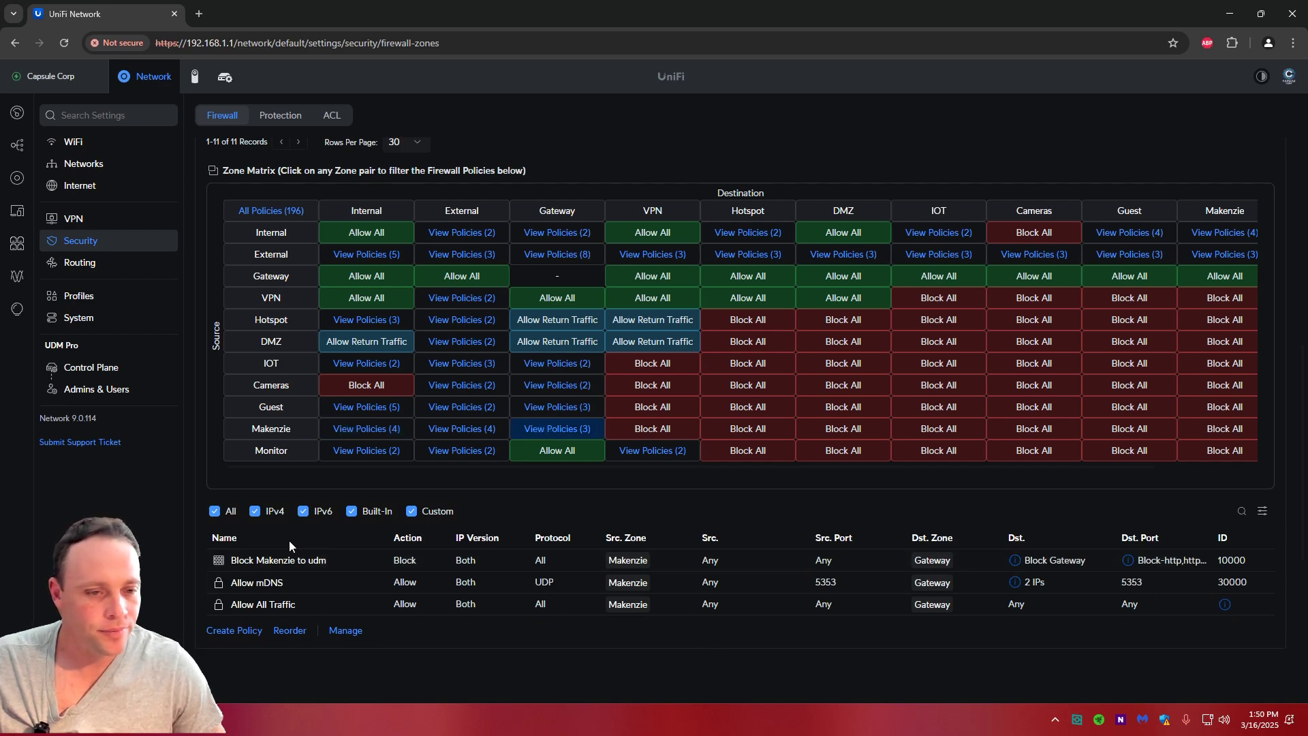
click(300, 560)
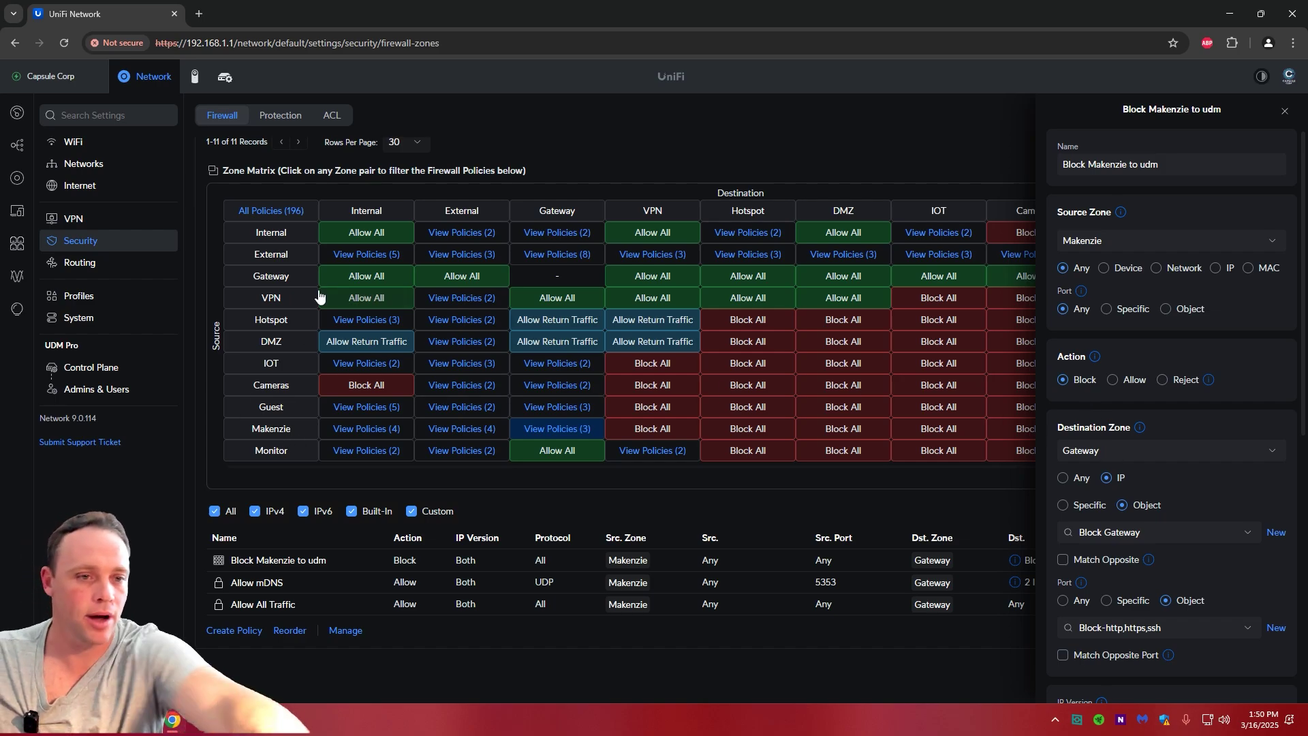
scroll(1166, 368, down, 1)
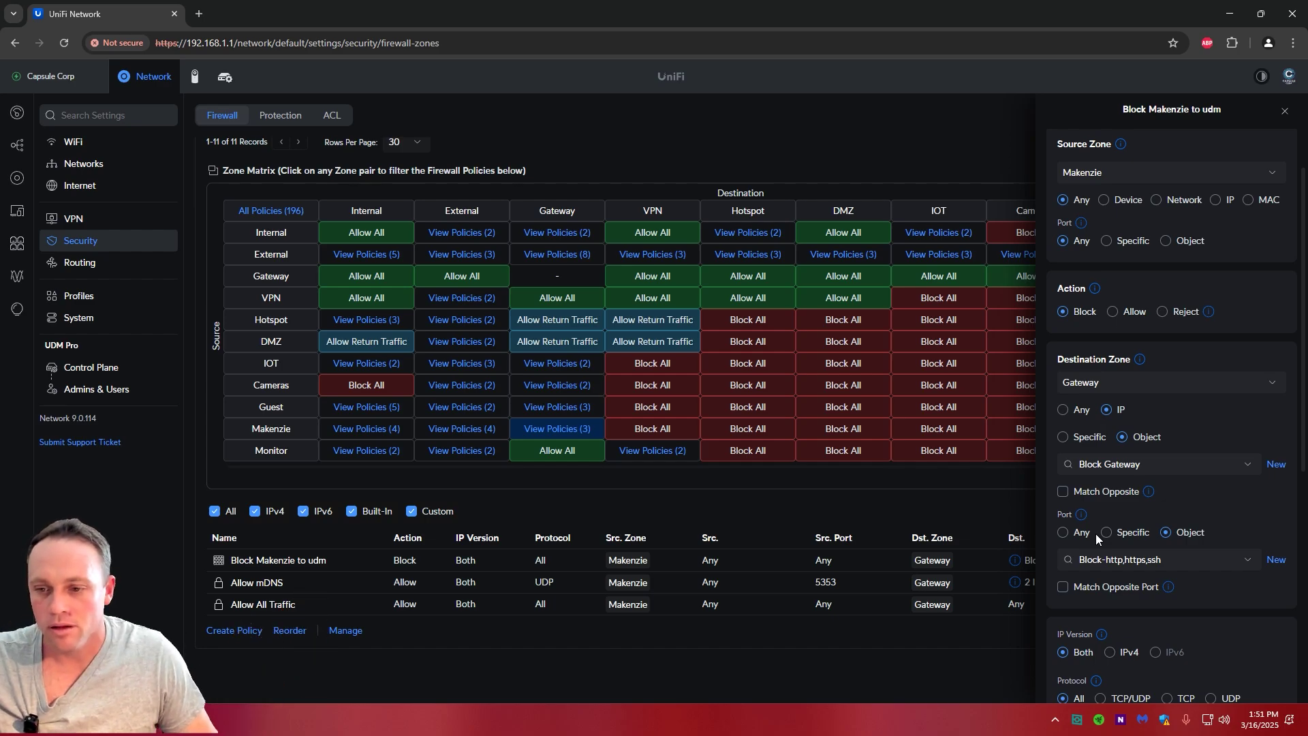
scroll(1096, 534, down, 3)
scroll(1193, 566, down, 3)
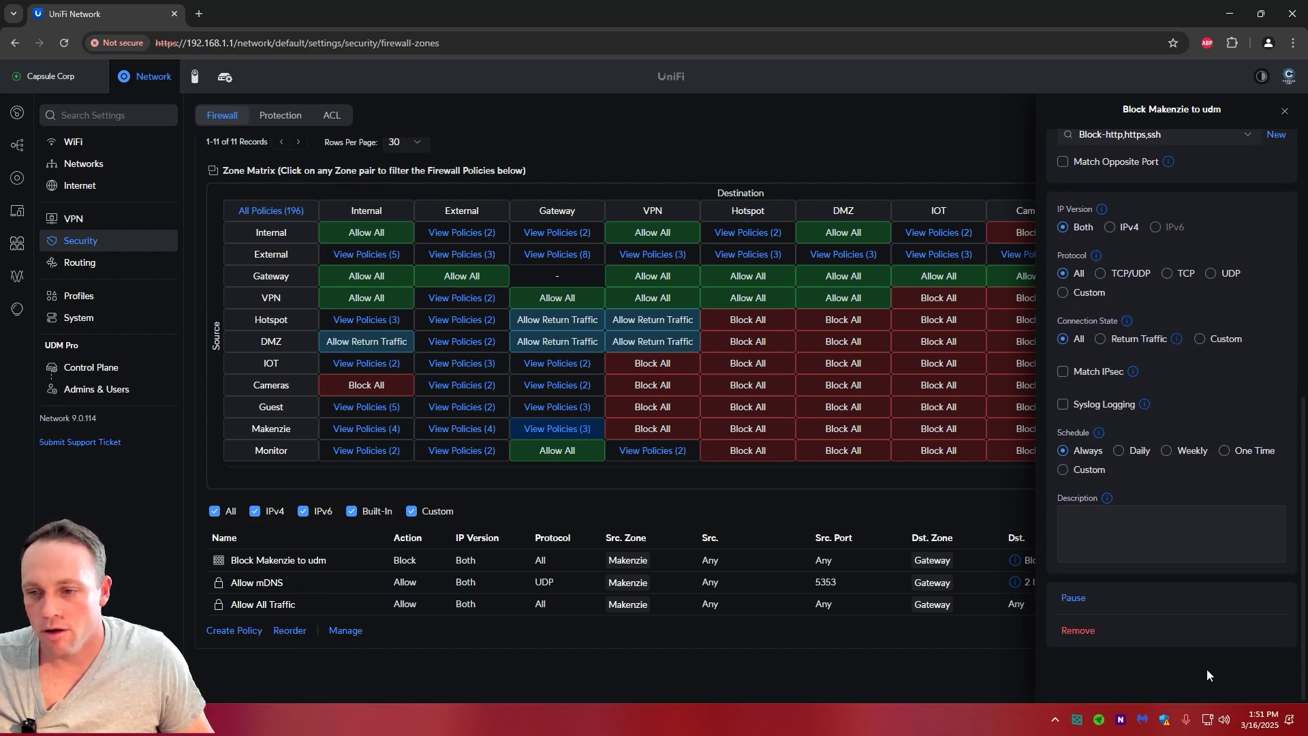
click(1284, 110)
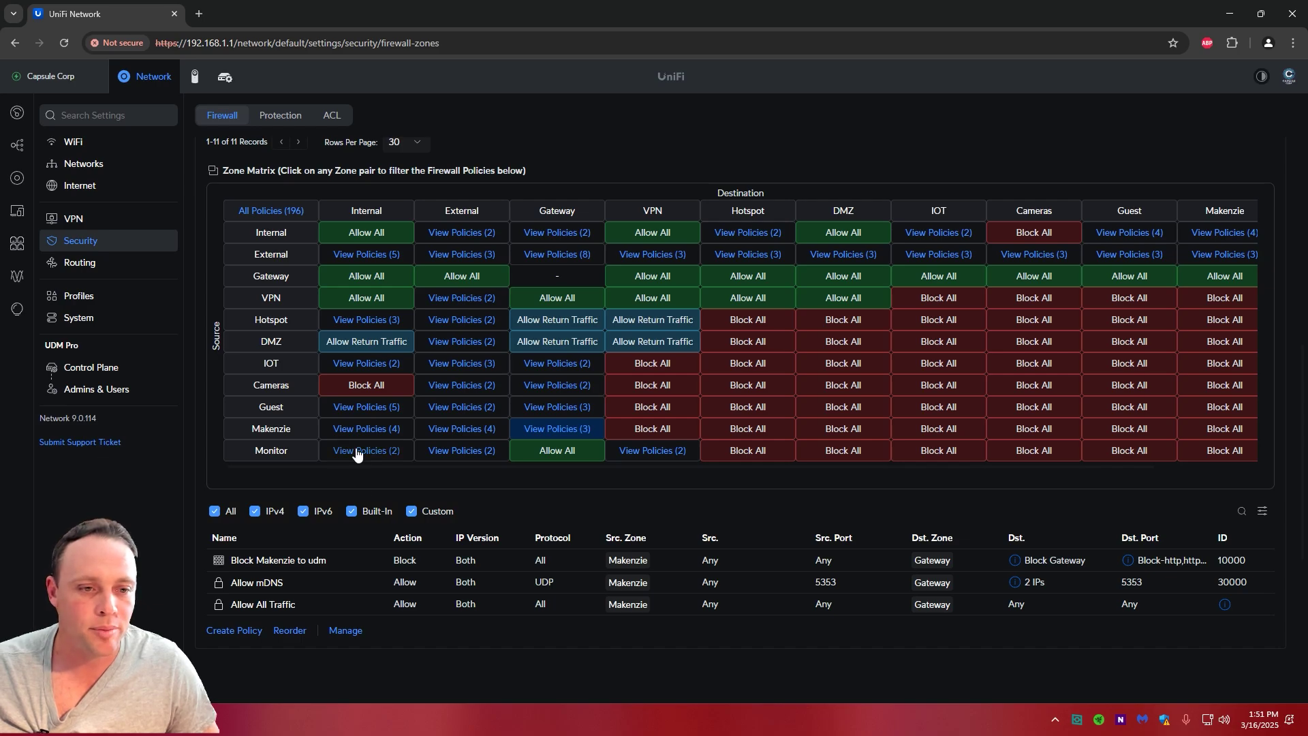
List the Guest zone's firewall policies to the Internal and External zones.
click(335, 411)
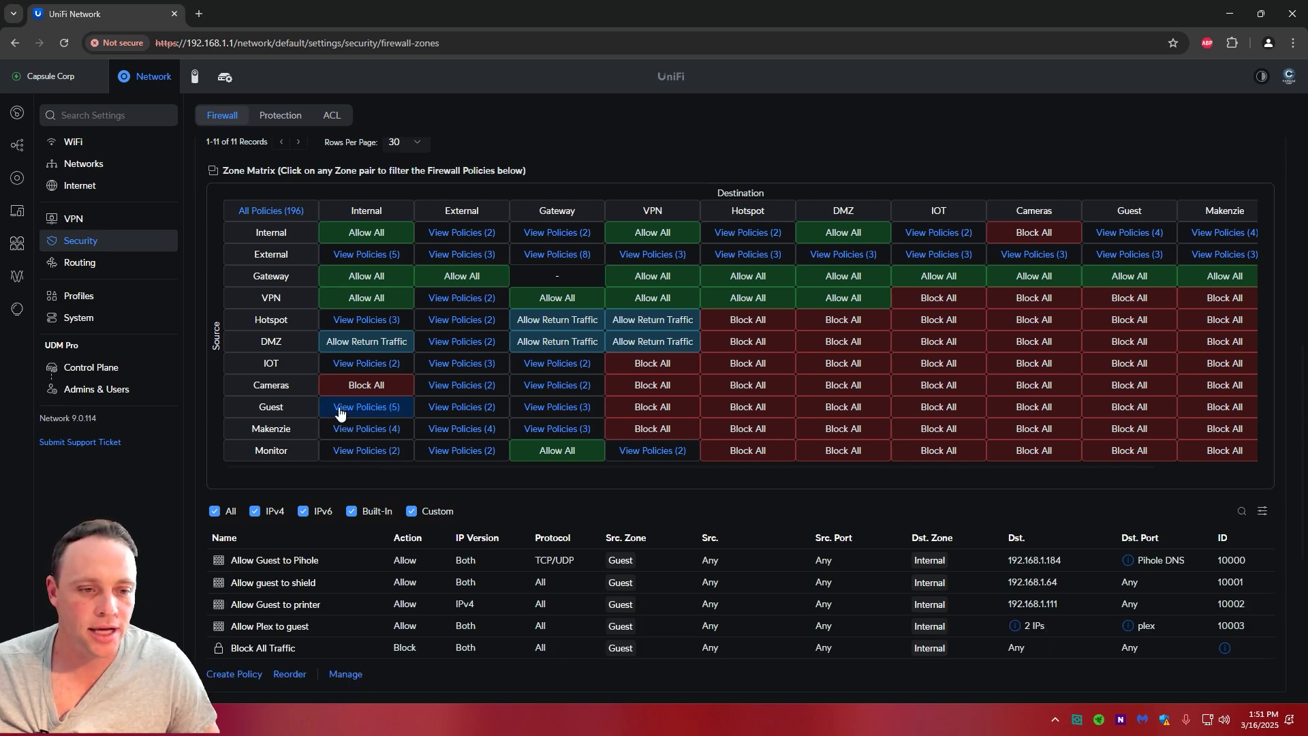
click(443, 409)
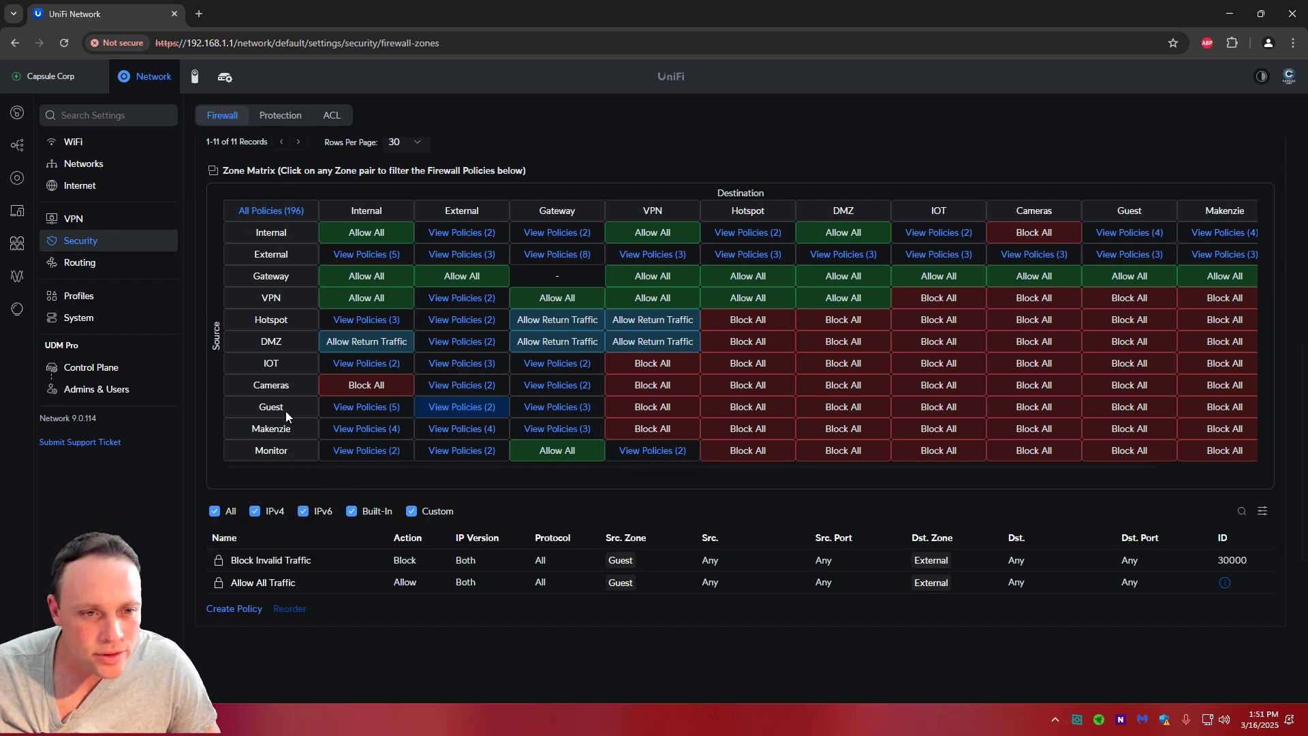
click(445, 323)
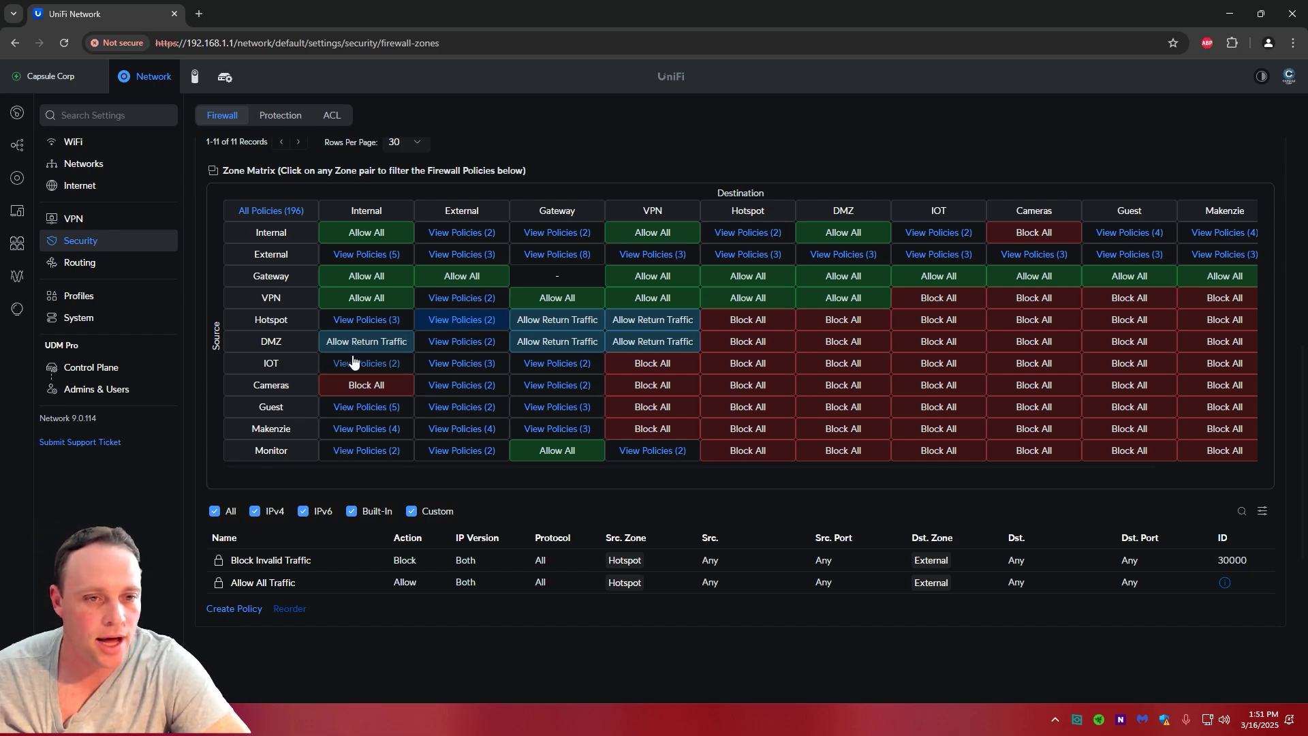
Open the Block Guest to UDM policy from the Guest-to-Gateway pair and examine its destination objects, protocol and schedule settings.
click(535, 409)
click(283, 561)
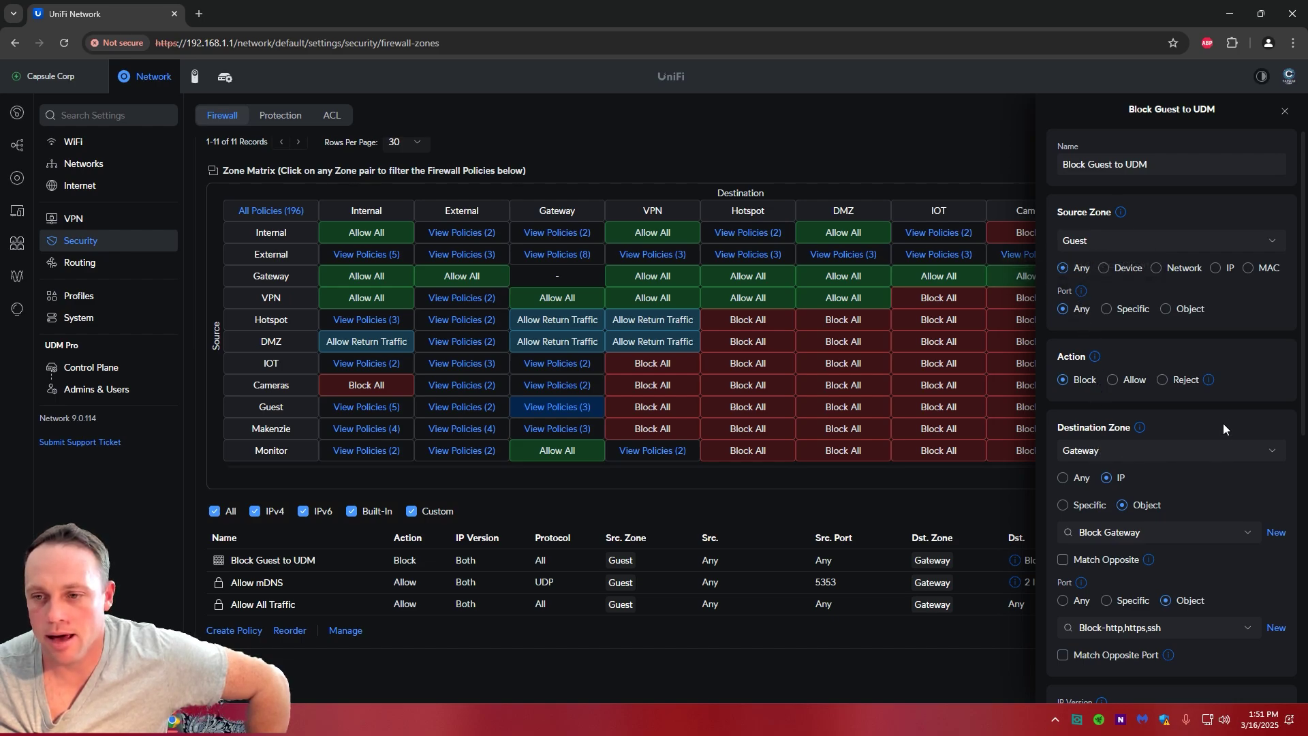
scroll(1220, 421, down, 1)
scroll(1223, 476, down, 1)
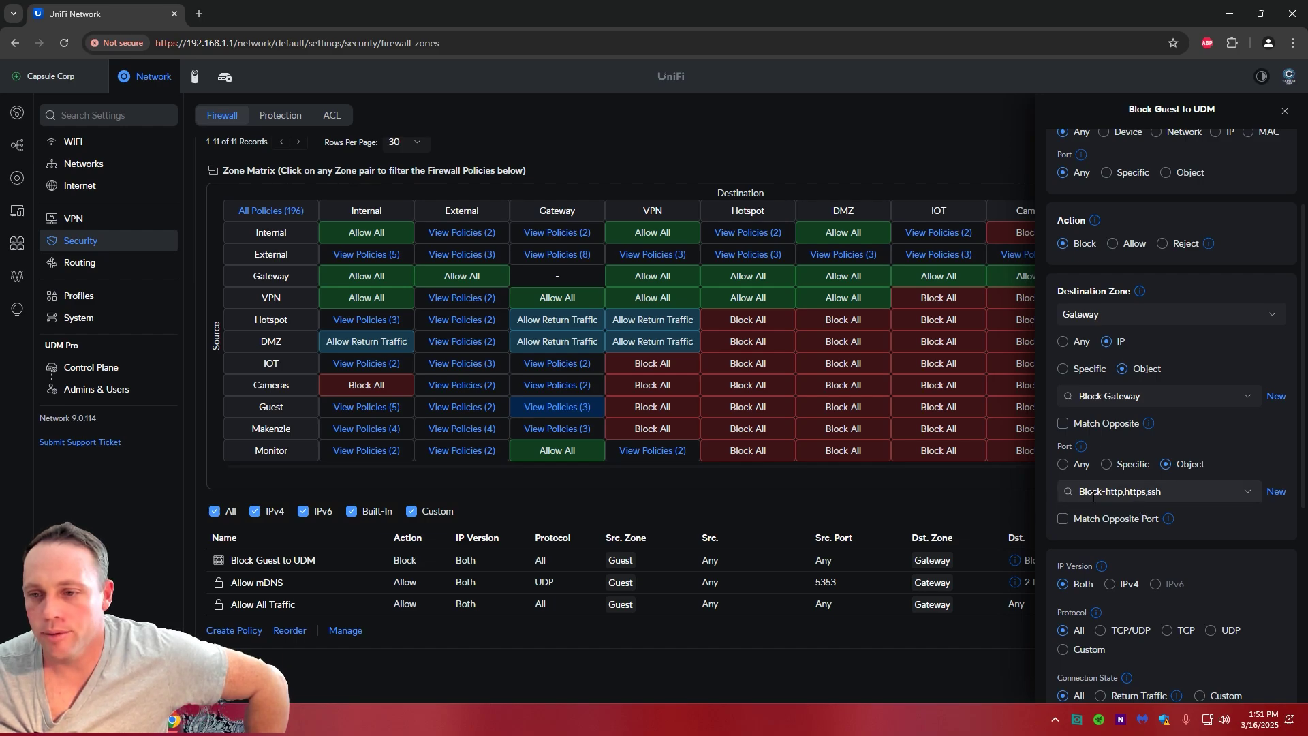
scroll(1091, 518, down, 5)
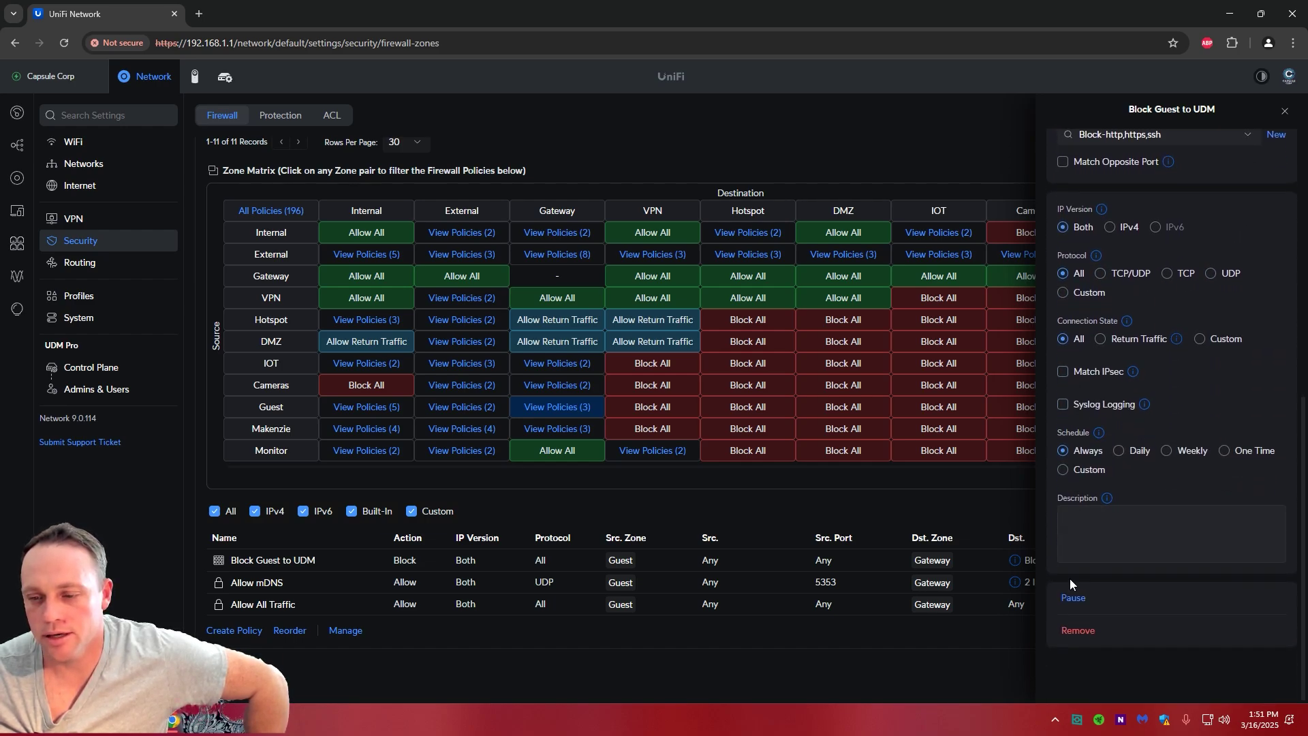
Review the Gateway policies of the person-named zone and the Cameras zone, and close the open guest policy.
click(535, 429)
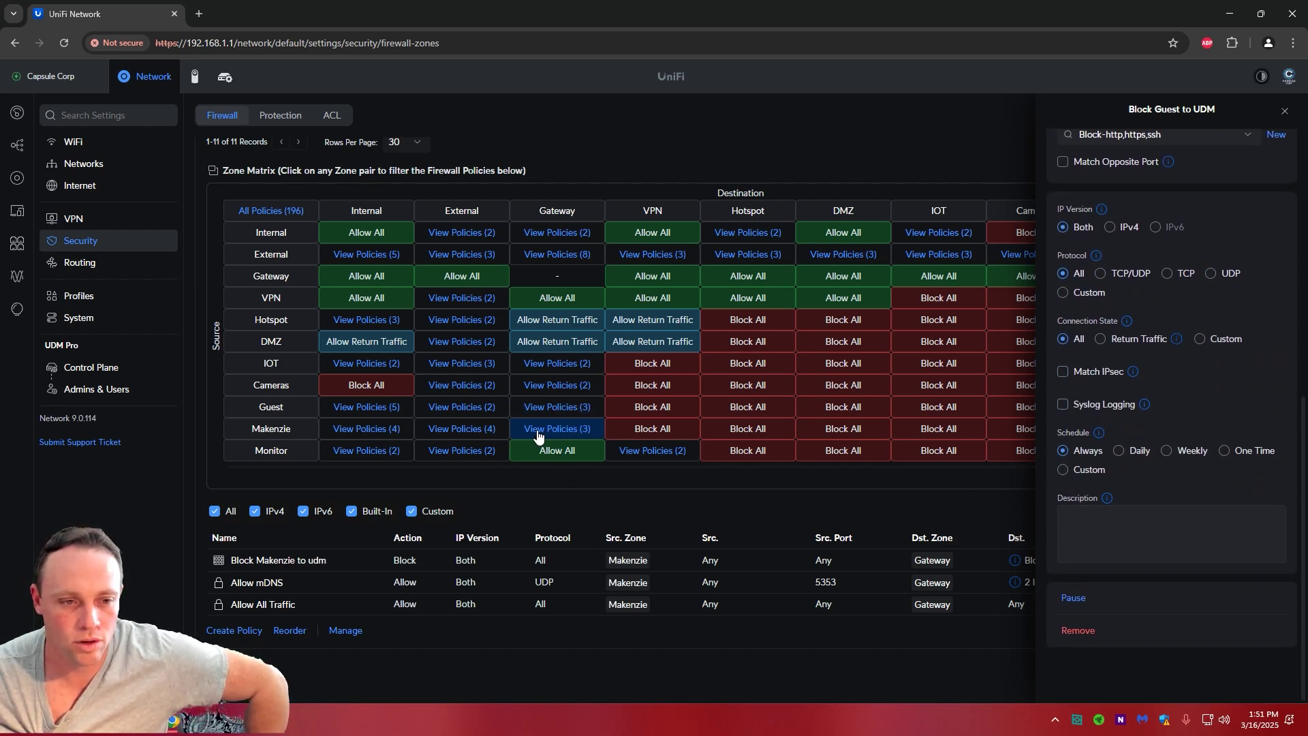
click(553, 409)
click(556, 407)
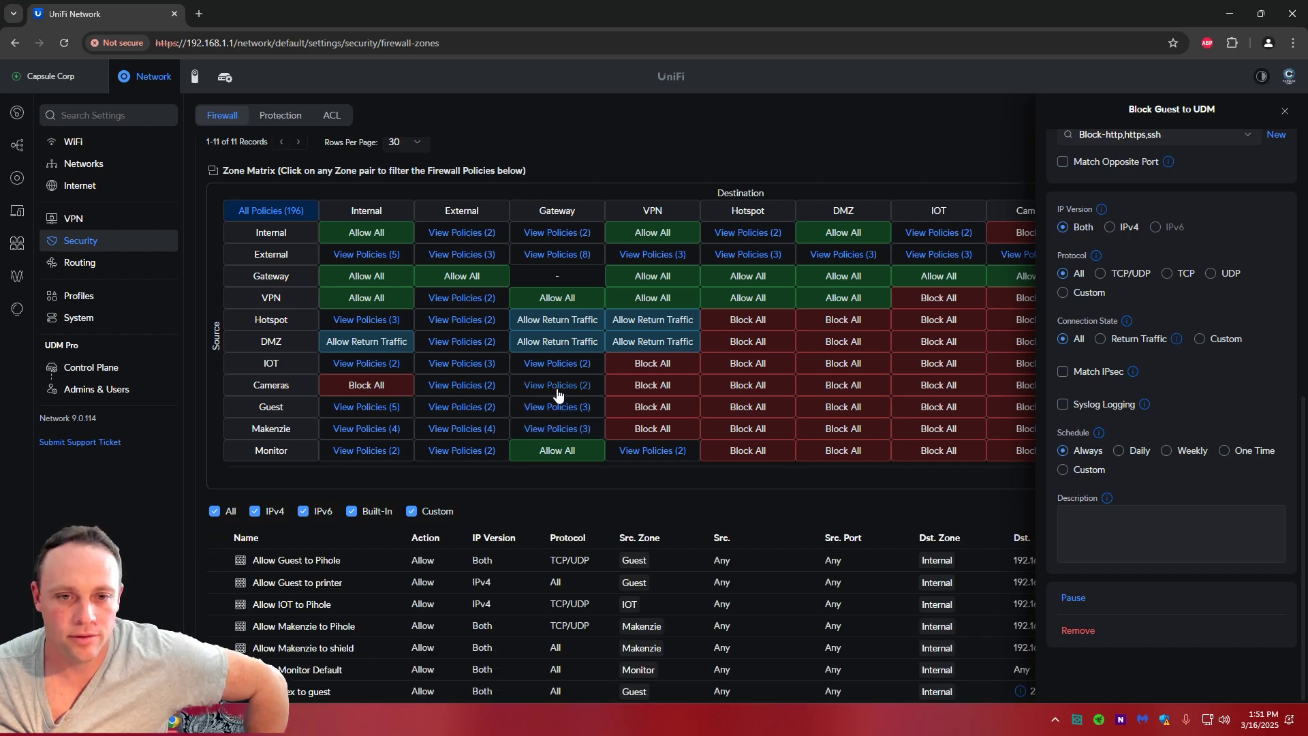
click(558, 392)
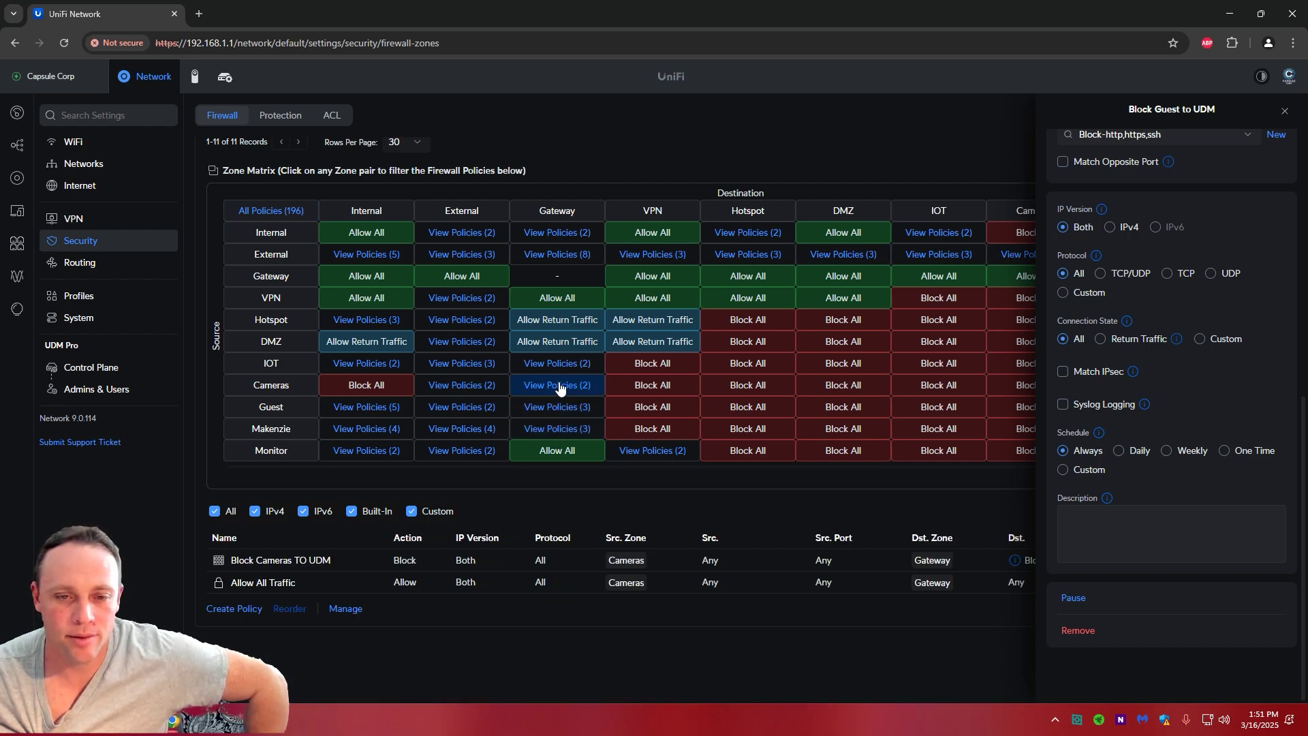
click(1286, 111)
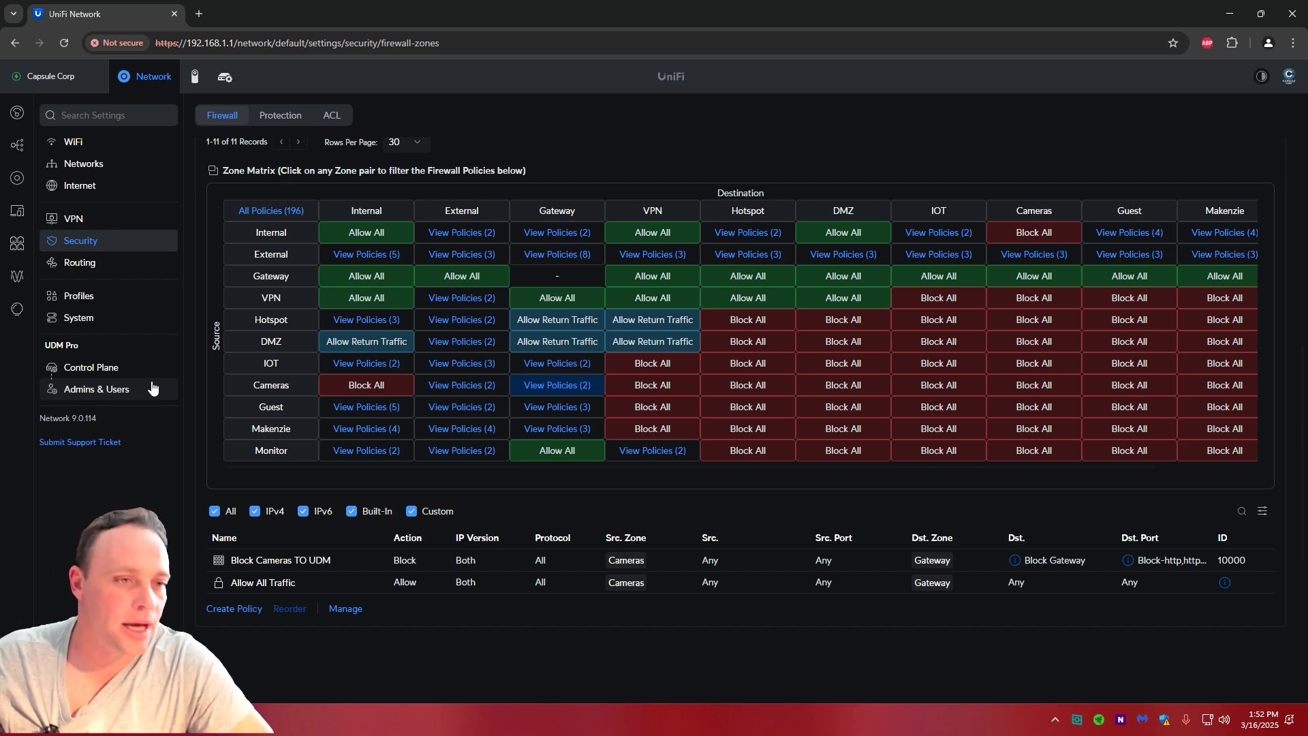
Review the network list and IoT Auto-Discovery settings, and return to the zone matrix to list the person-named zone's policies to Internal.
click(82, 163)
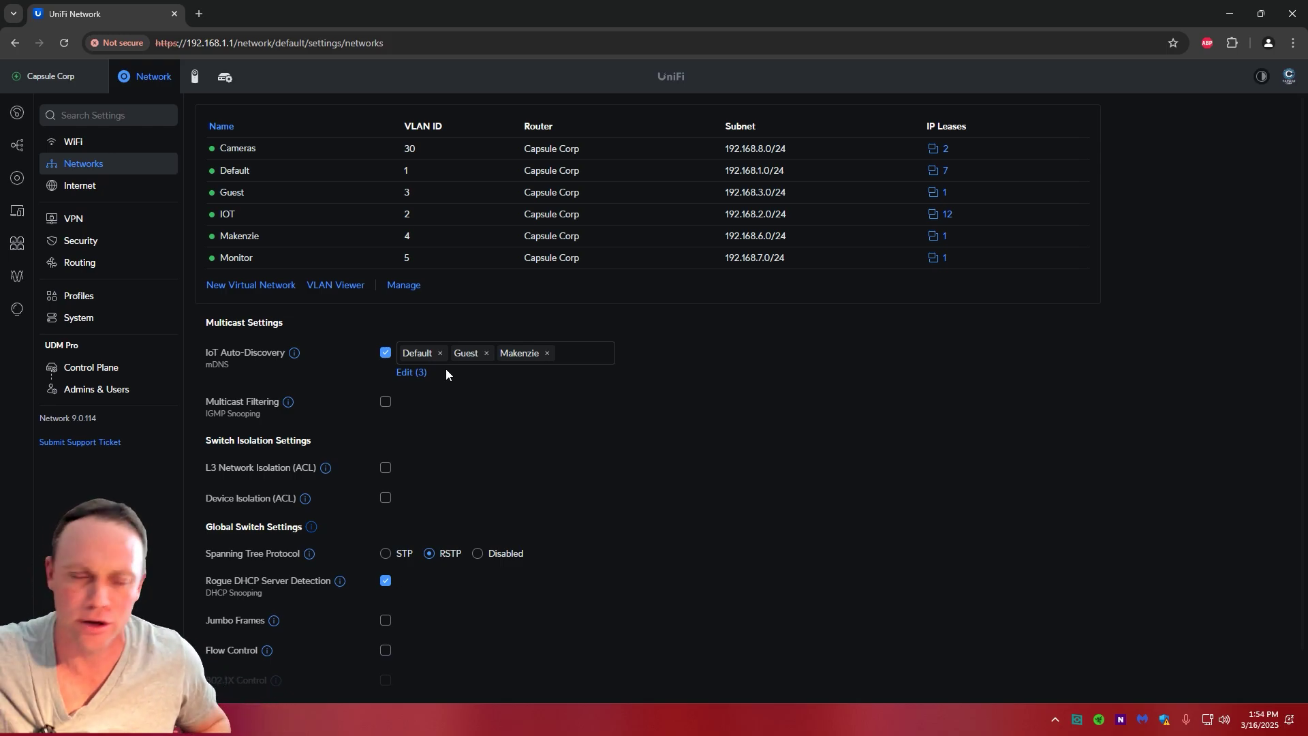
click(107, 251)
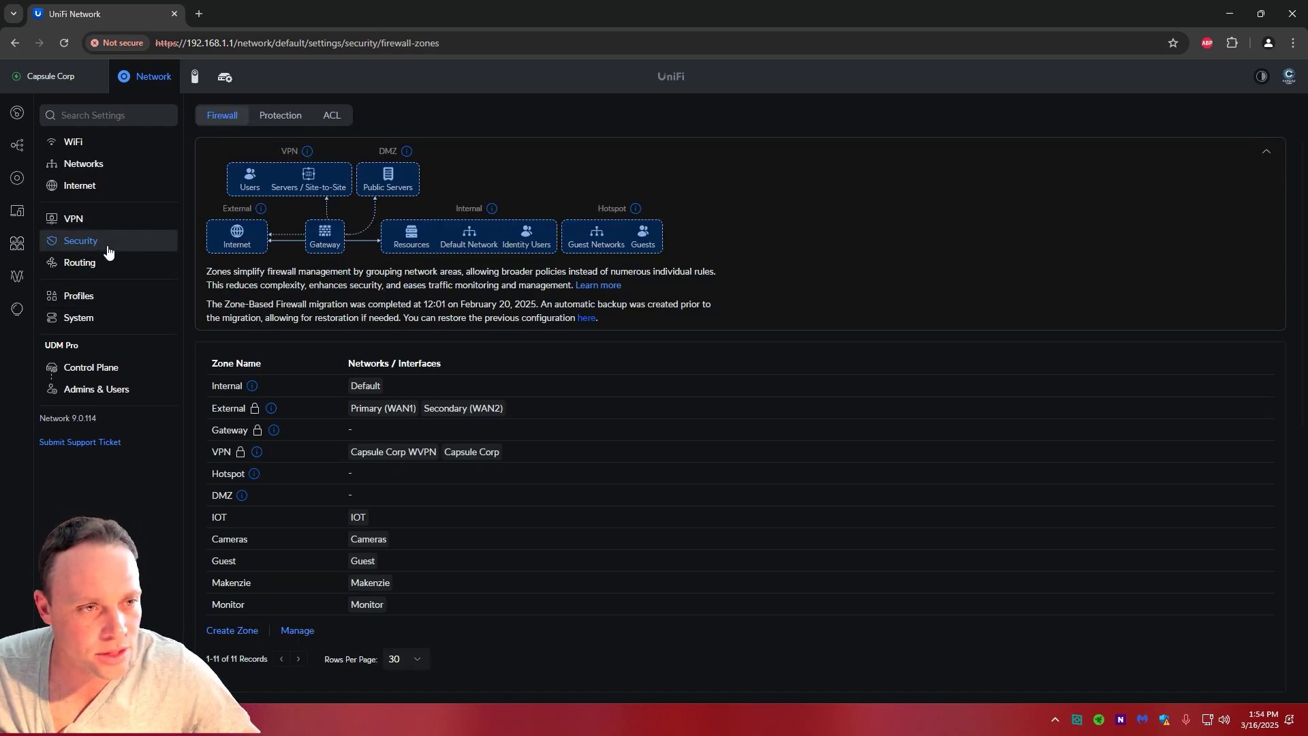
scroll(486, 386, down, 5)
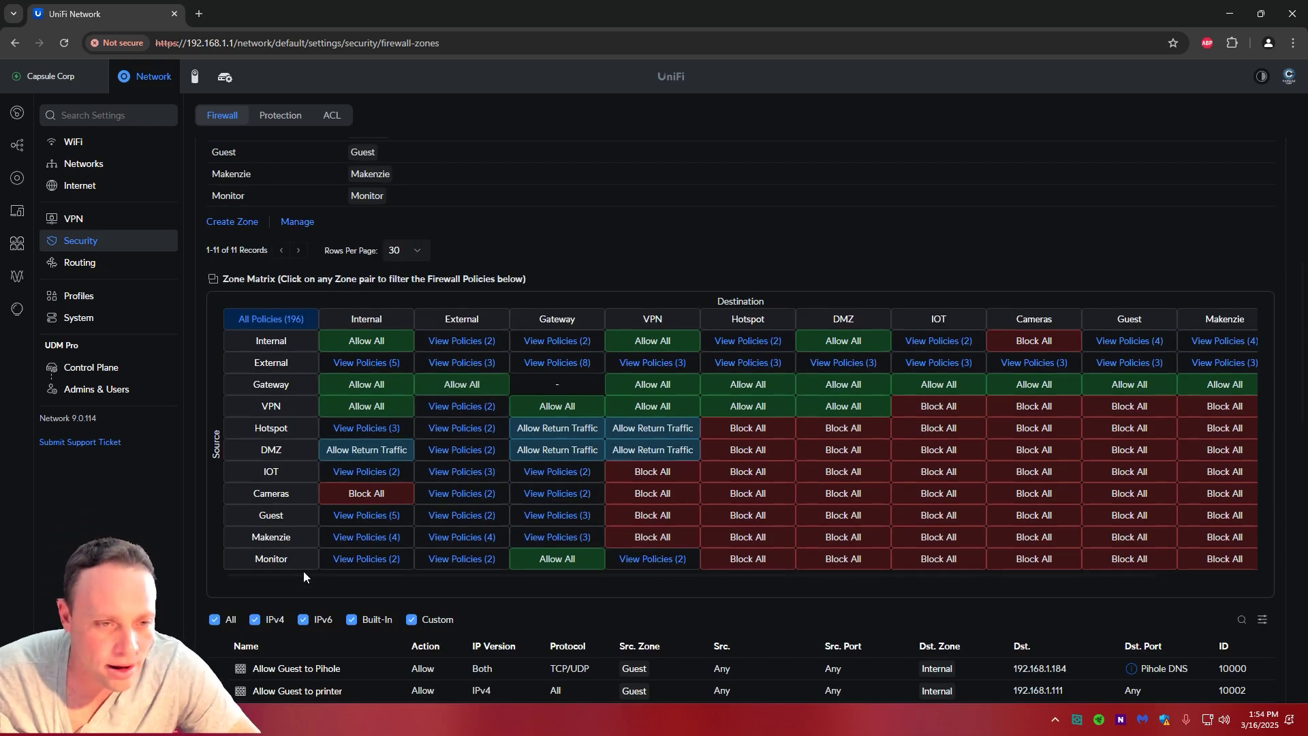
click(372, 538)
scroll(616, 439, down, 2)
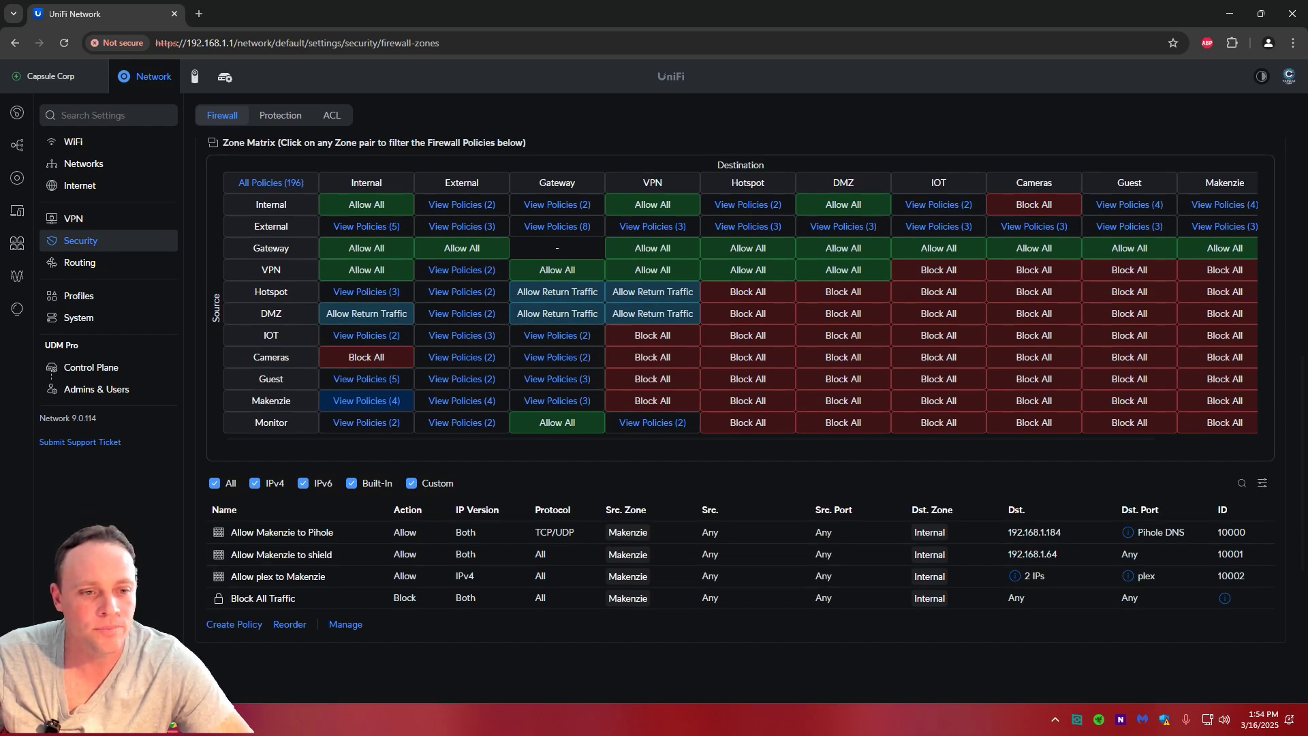
Open the person-named zone's allow-to-shield policy, examine its return traffic, destination IP, port and schedule settings, and close it.
click(259, 558)
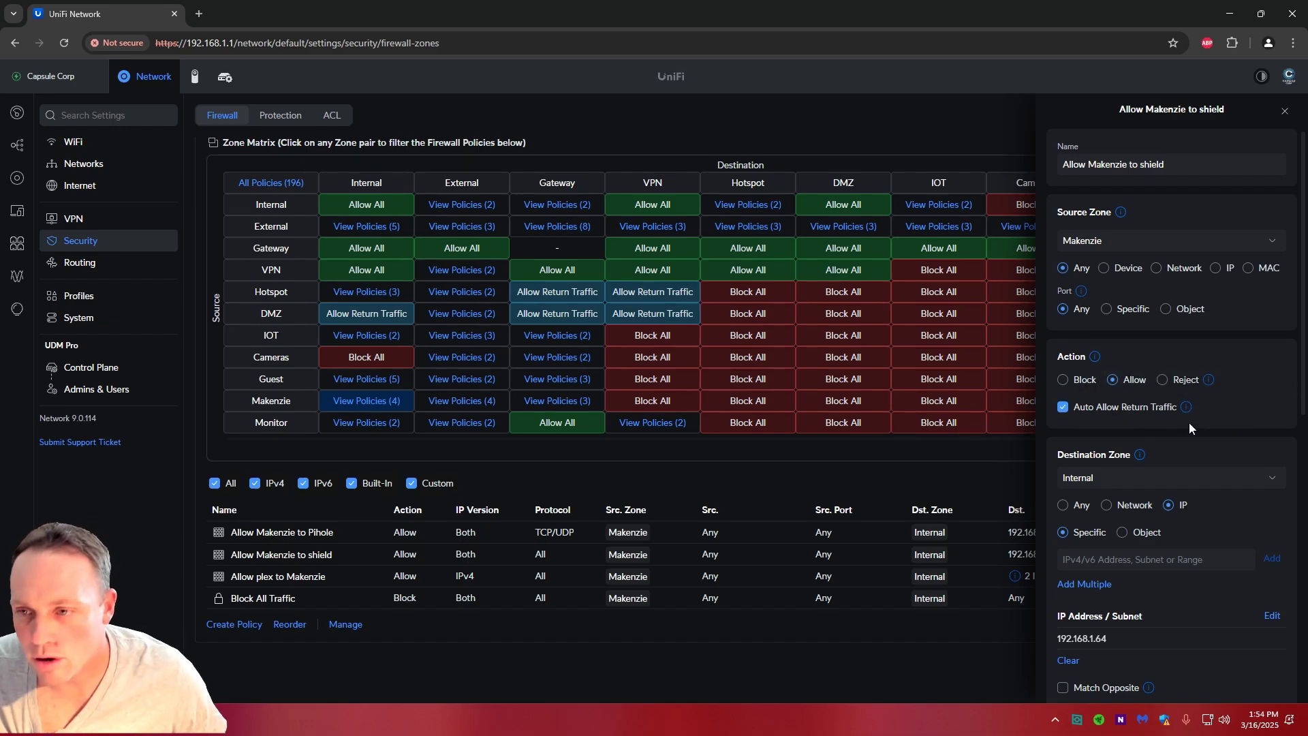
mouse_move(1188, 408)
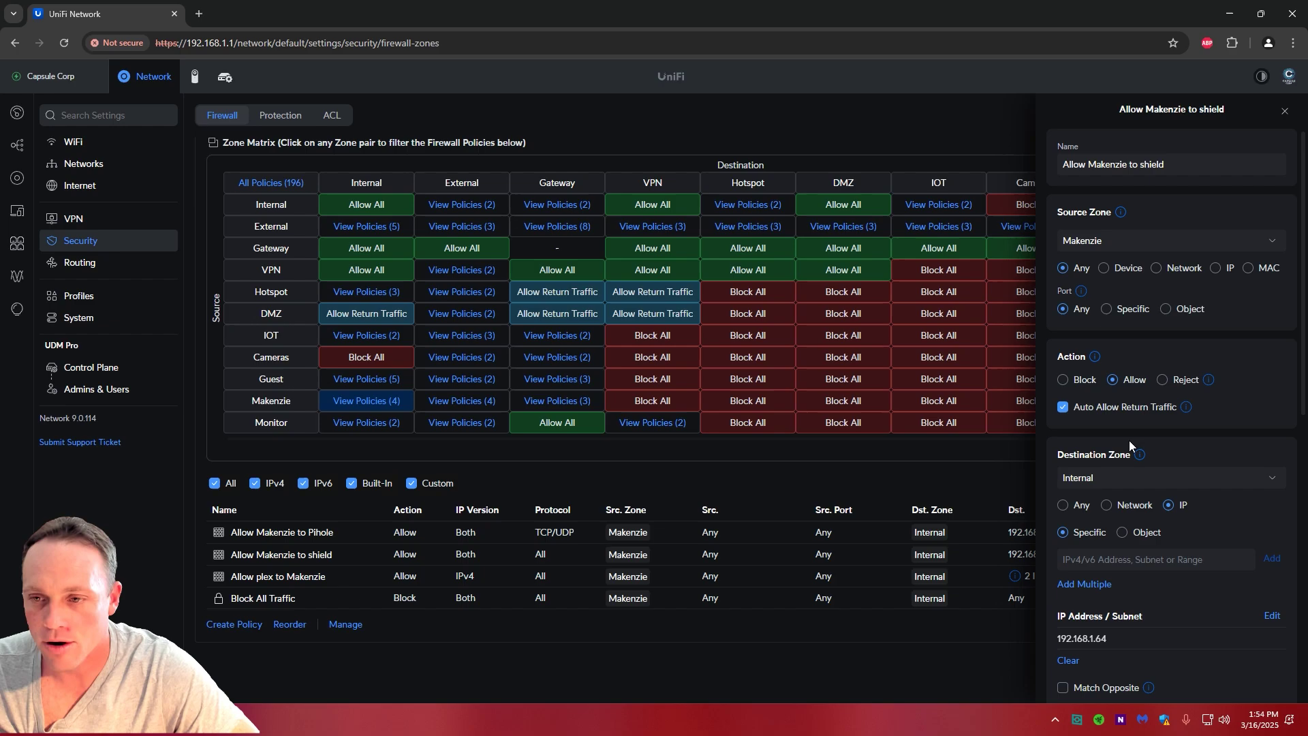
scroll(1196, 422, down, 2)
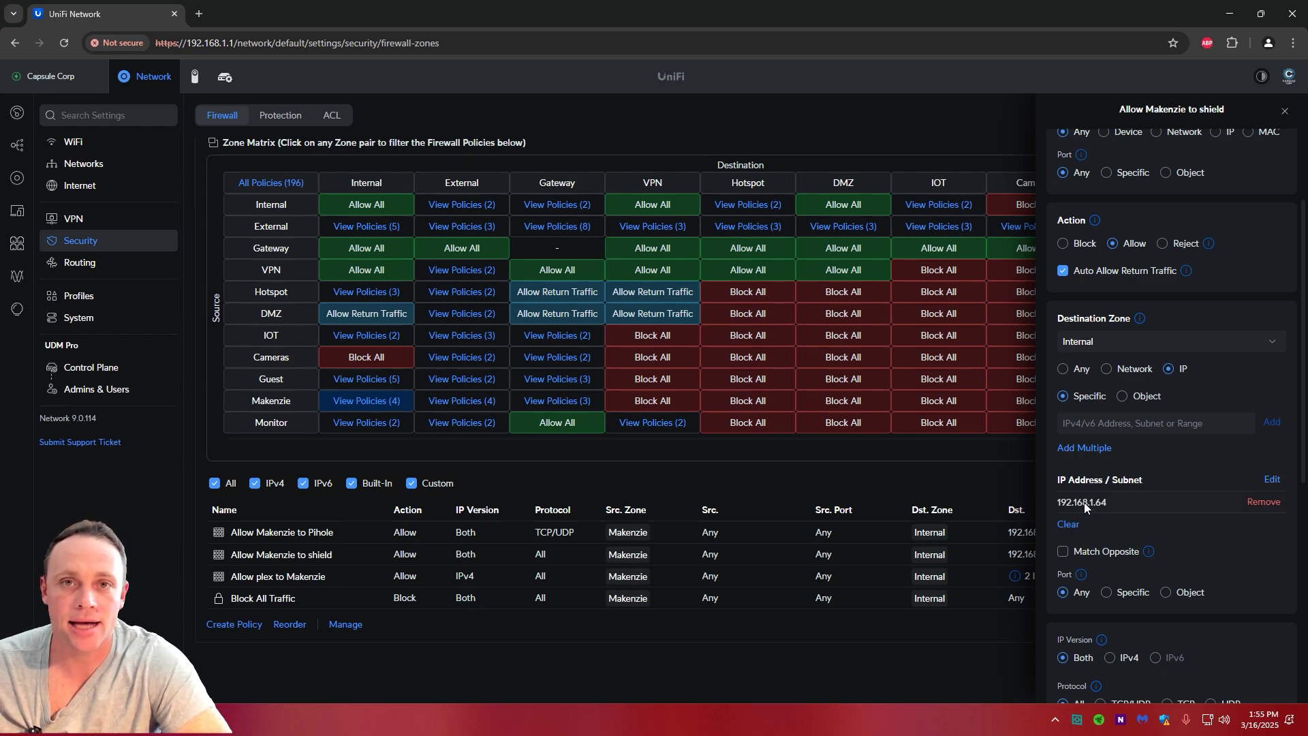
scroll(1180, 544, down, 1)
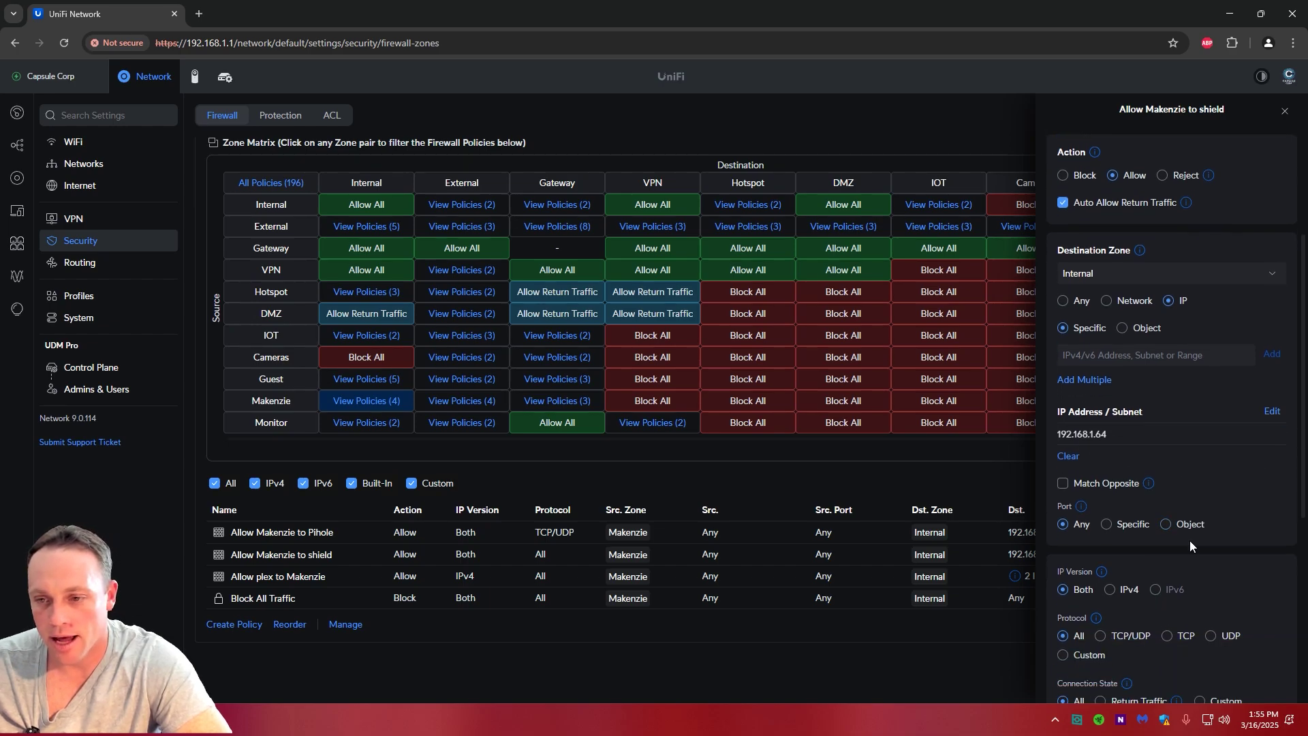
scroll(1093, 550, down, 3)
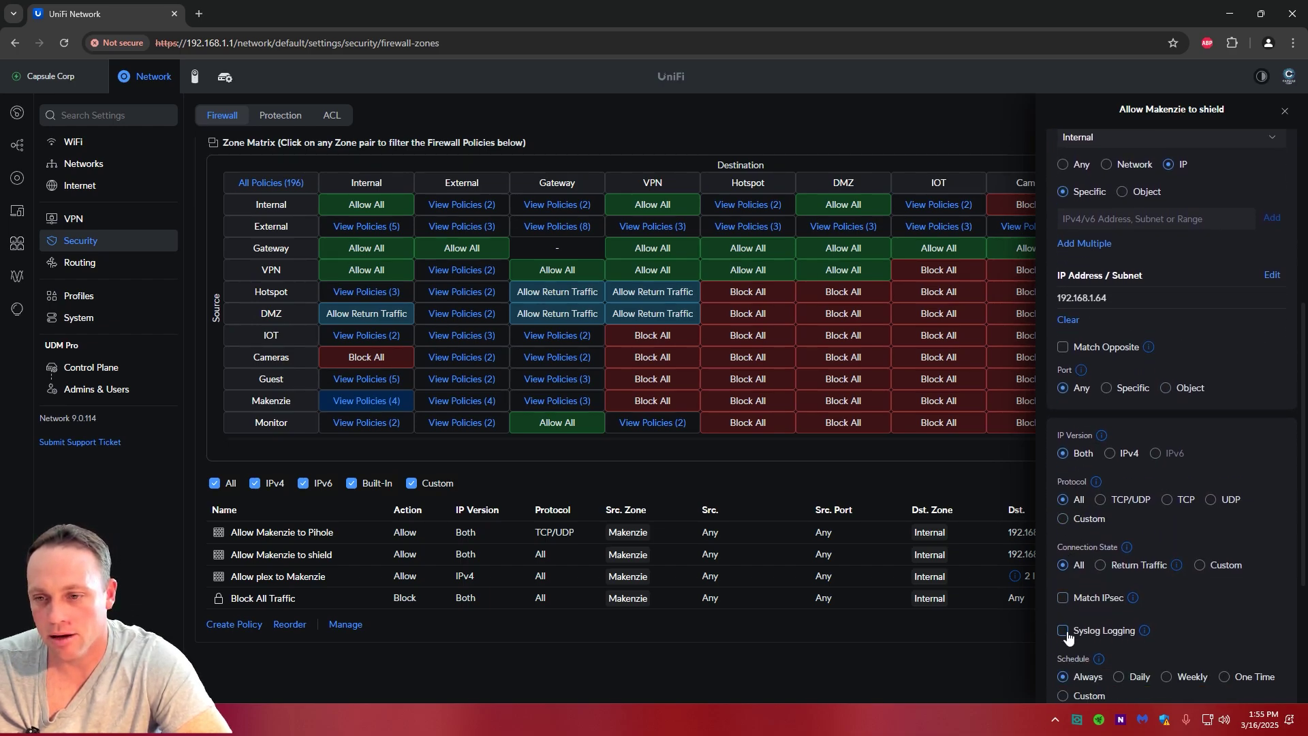
scroll(1204, 599, down, 3)
scroll(1189, 530, up, 5)
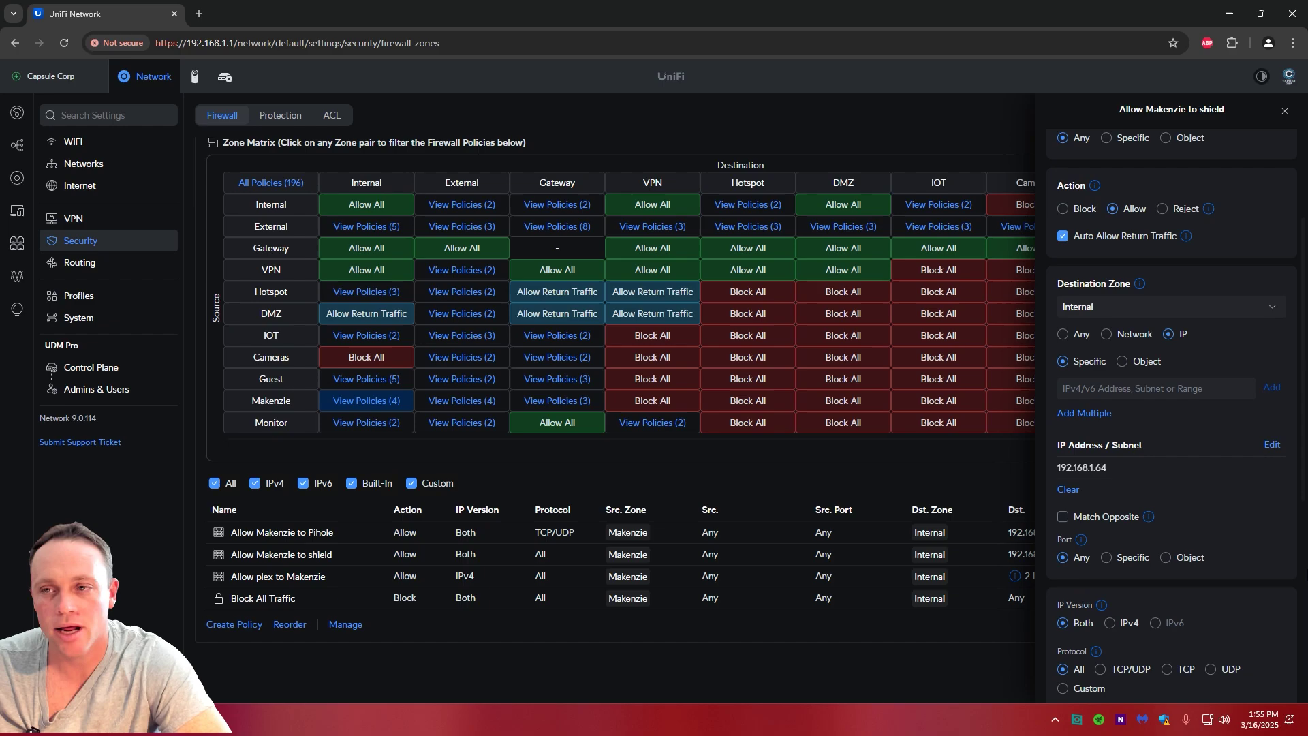
click(1285, 111)
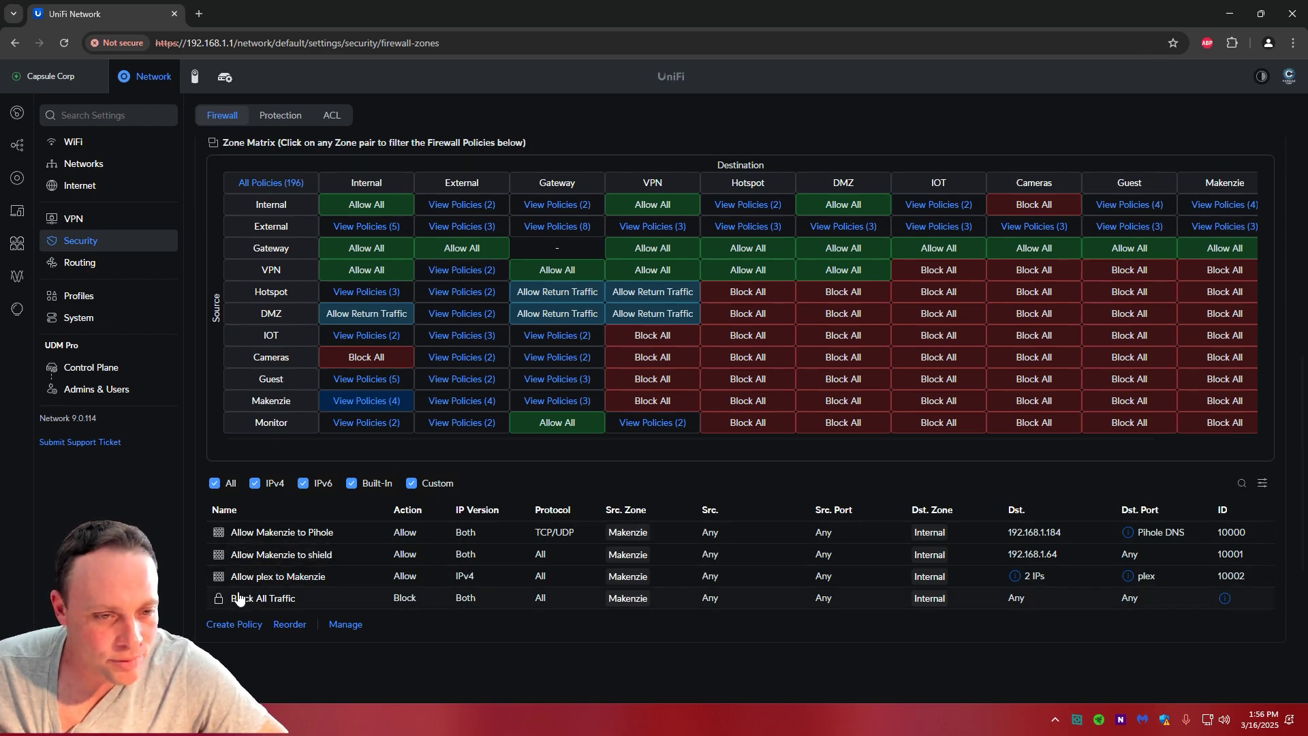
Open the person-named zone's plex allow policy and examine its destination IP addresses and port object.
click(287, 578)
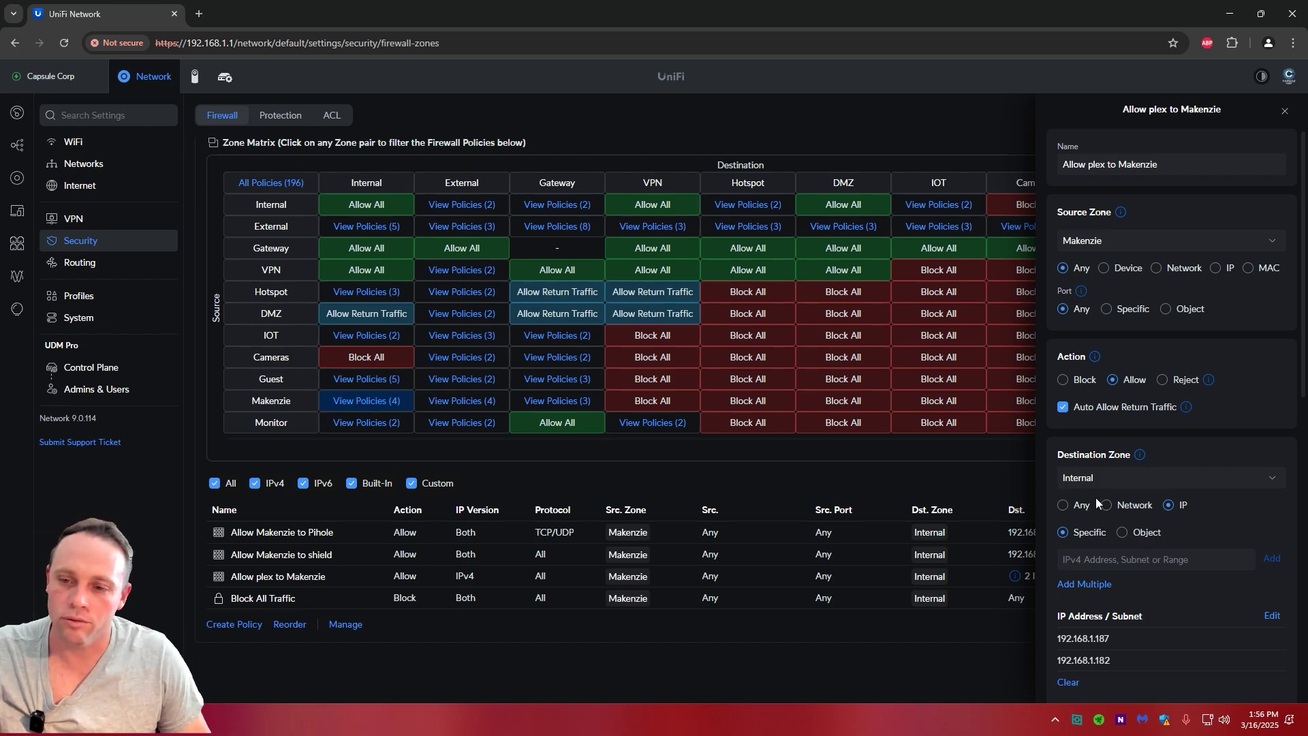
scroll(1111, 569, down, 1)
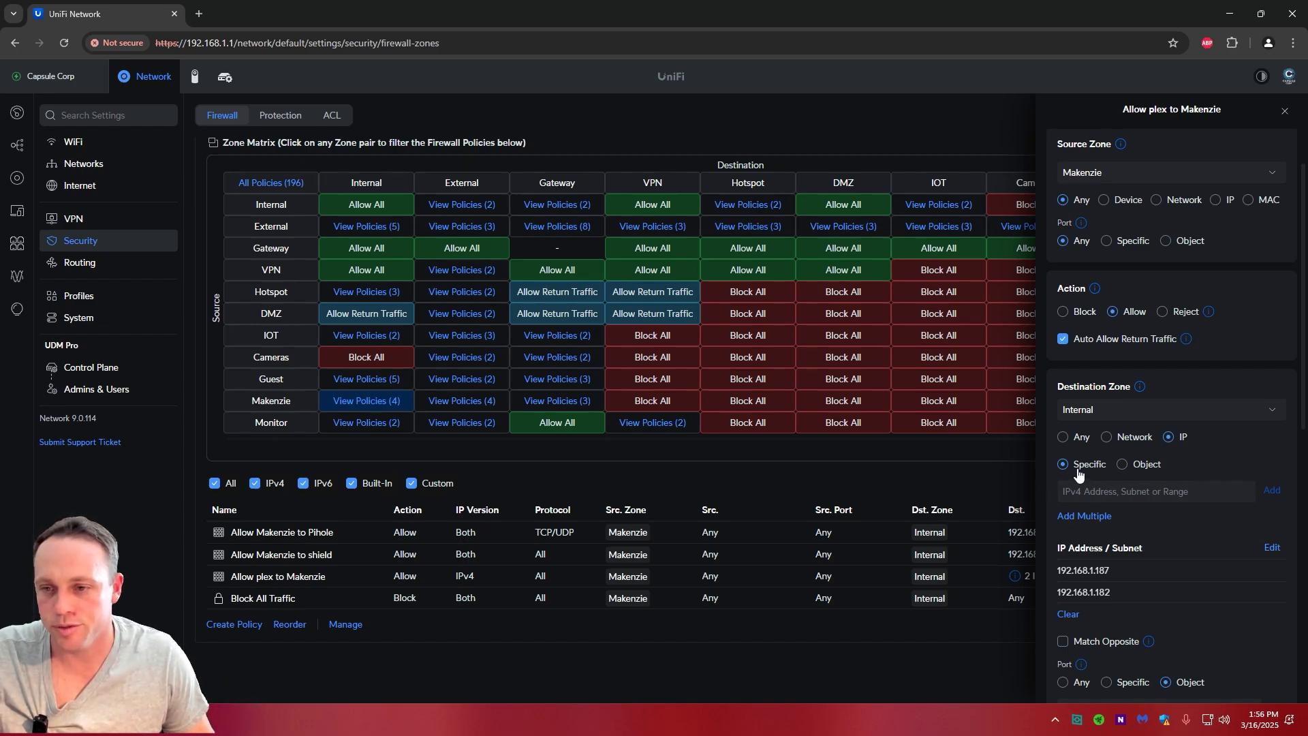
scroll(1083, 567, down, 1)
scroll(1083, 563, down, 2)
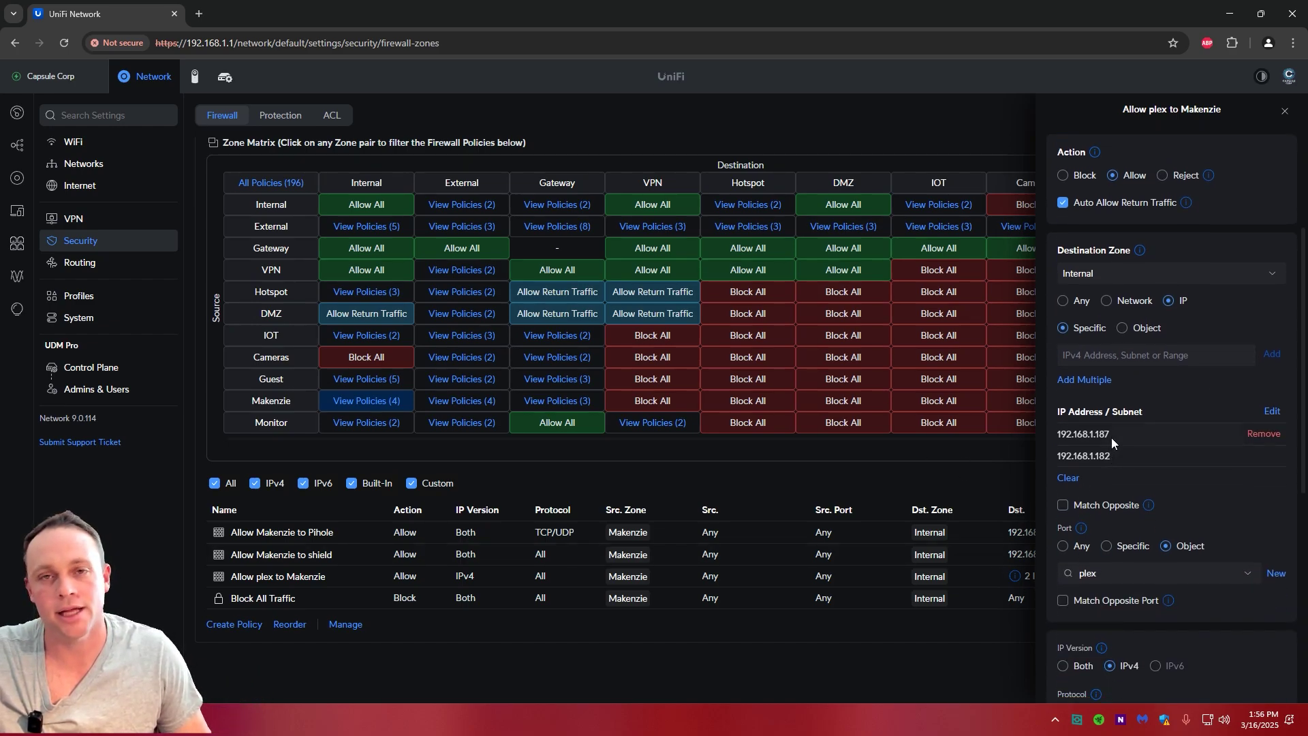
scroll(1114, 443, down, 1)
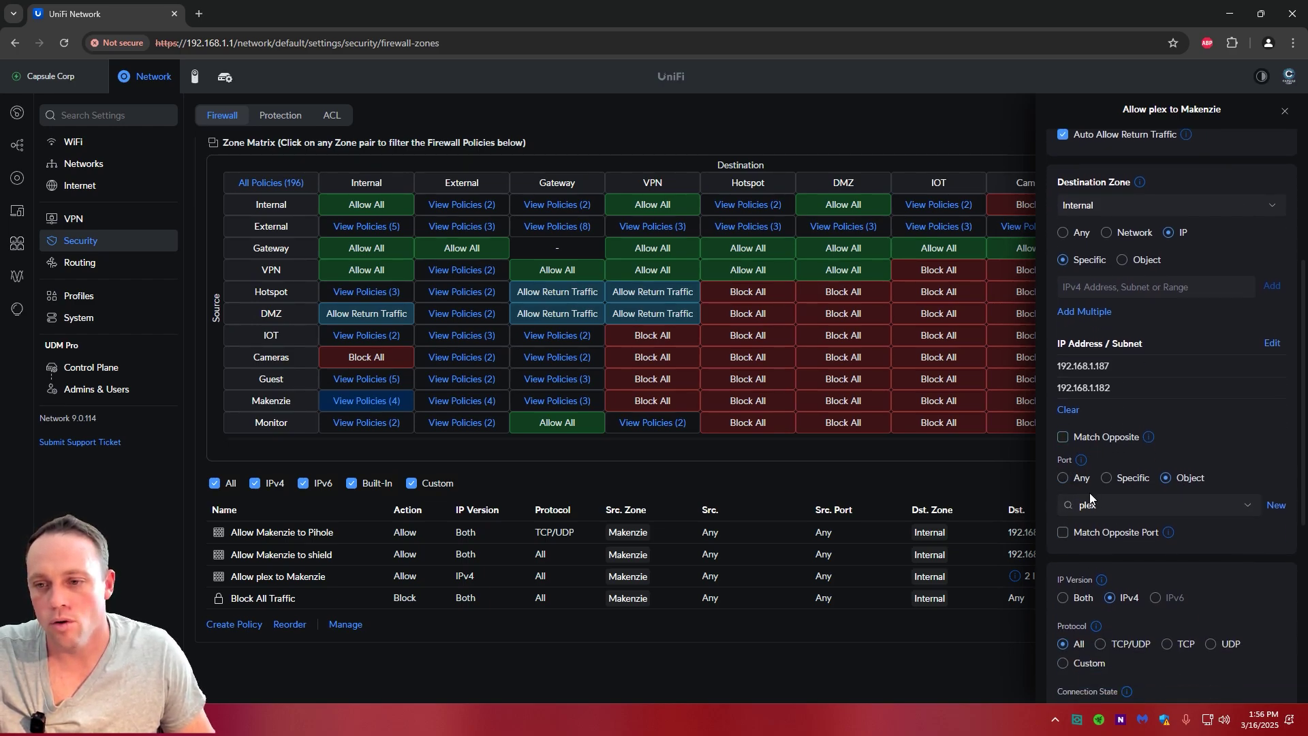
Try a specific custom destination port of 32400 in the plex policy, and switch back to the plex port object.
click(1164, 506)
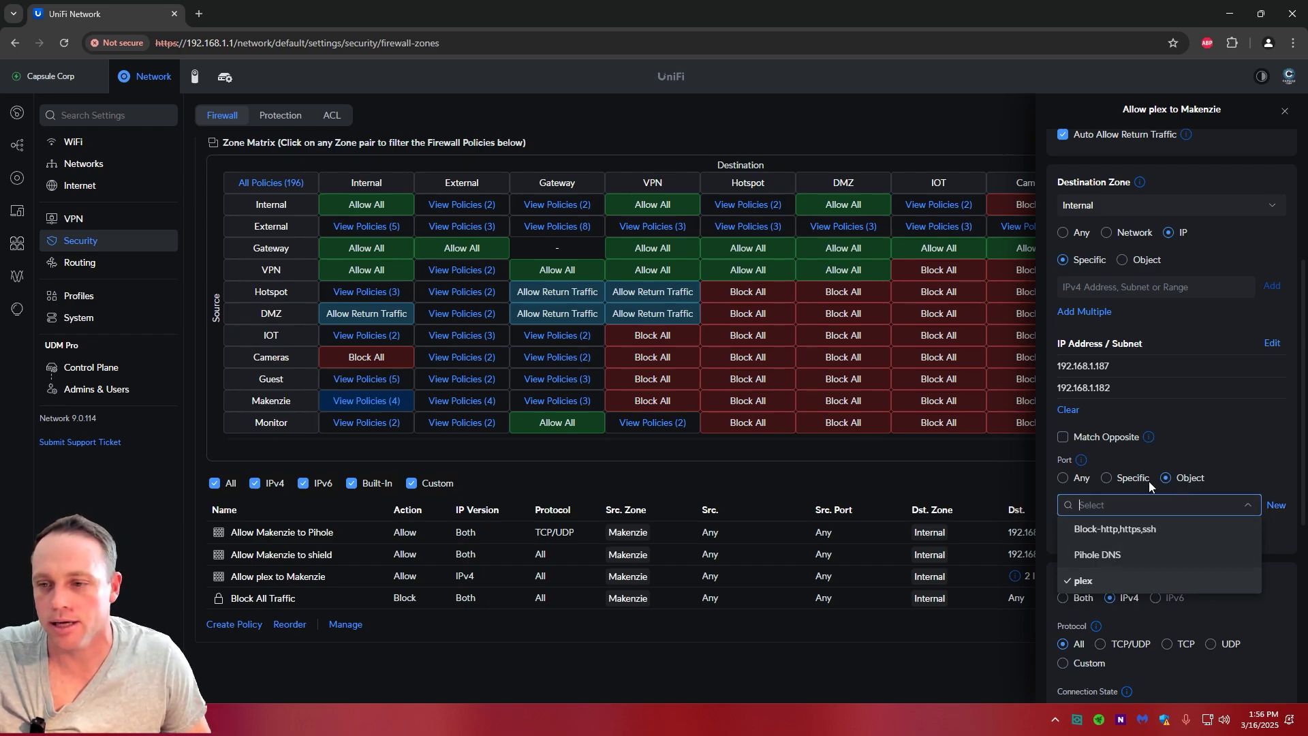
click(1149, 480)
click(1232, 516)
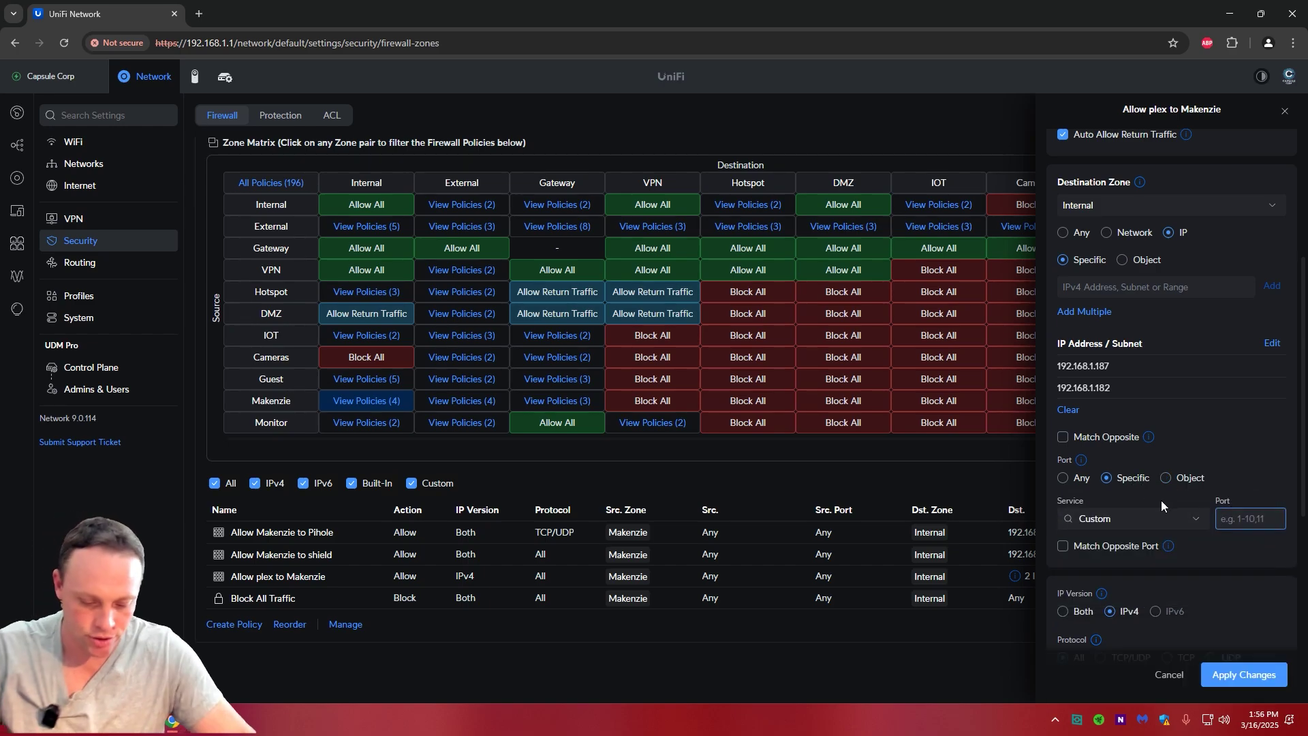
text(324)
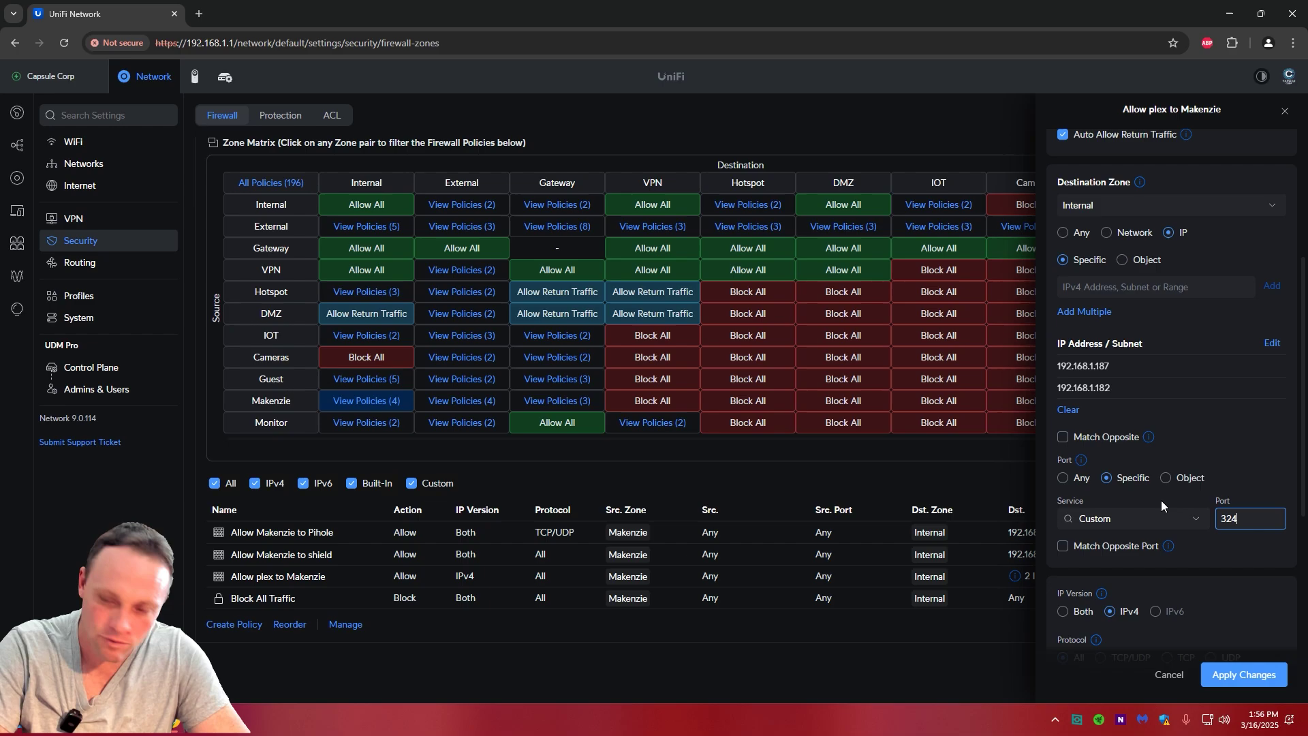
text(00)
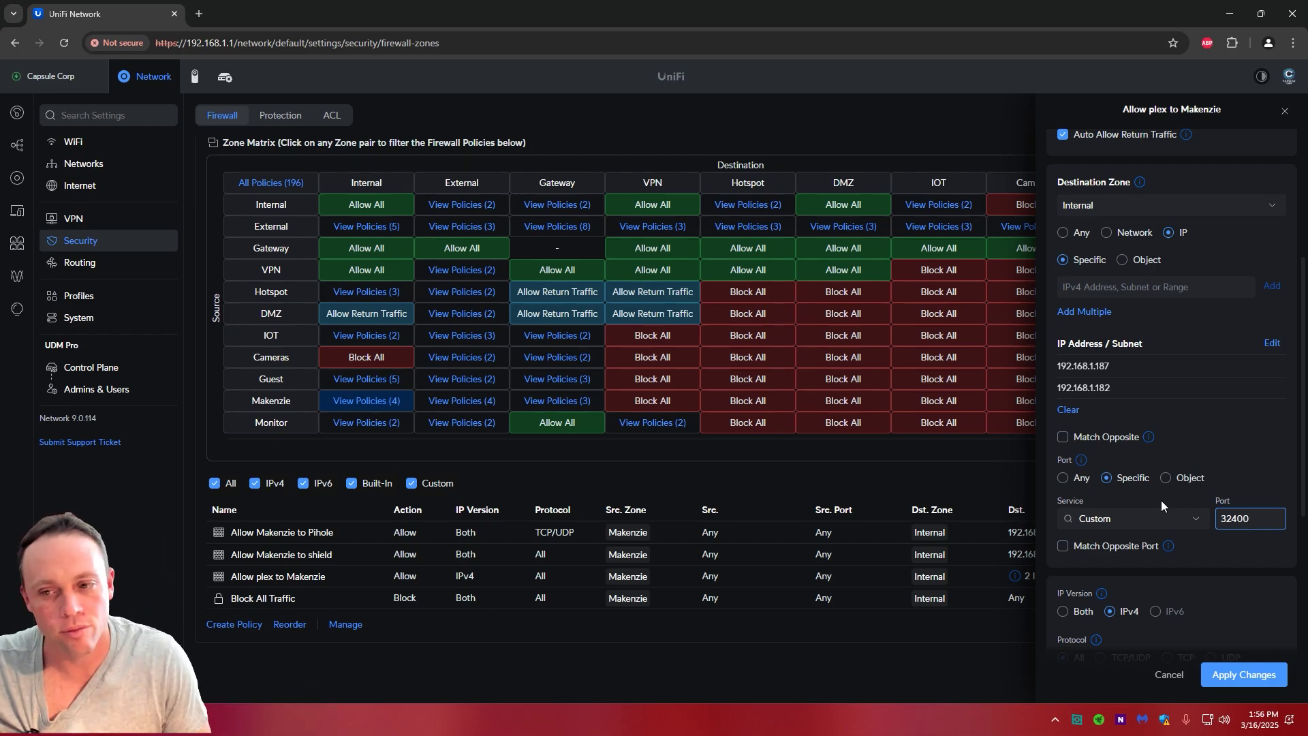
click(1166, 477)
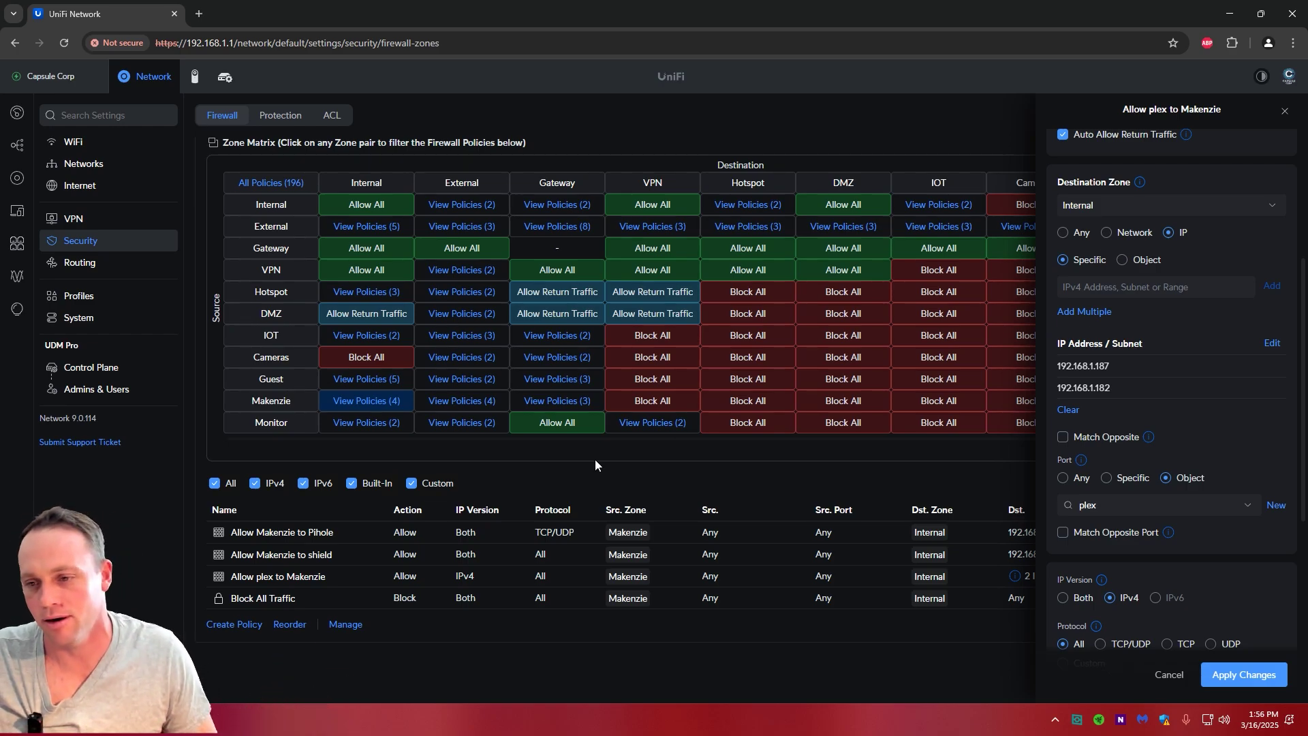
Review the plex policy's IP version, protocol, connection state and schedule settings, and close it without applying changes.
scroll(1213, 437, down, 3)
scroll(1059, 457, down, 1)
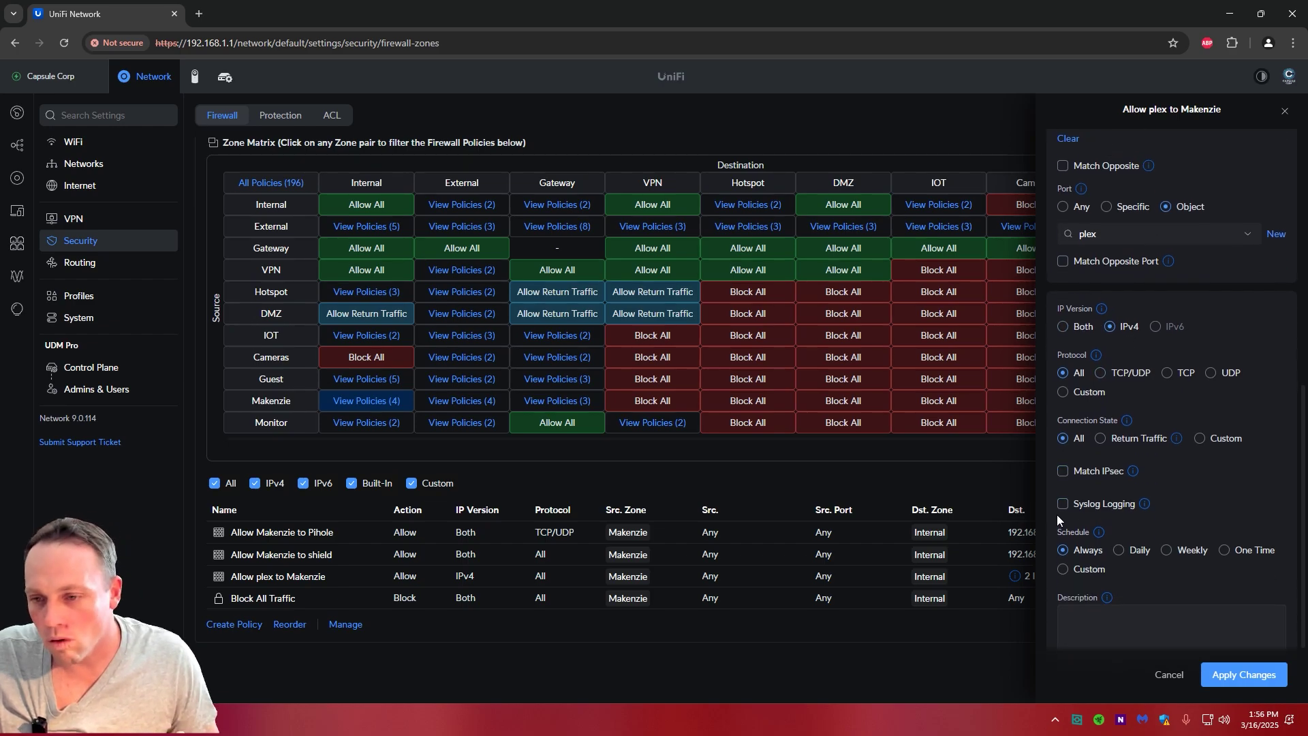
scroll(1091, 565, down, 2)
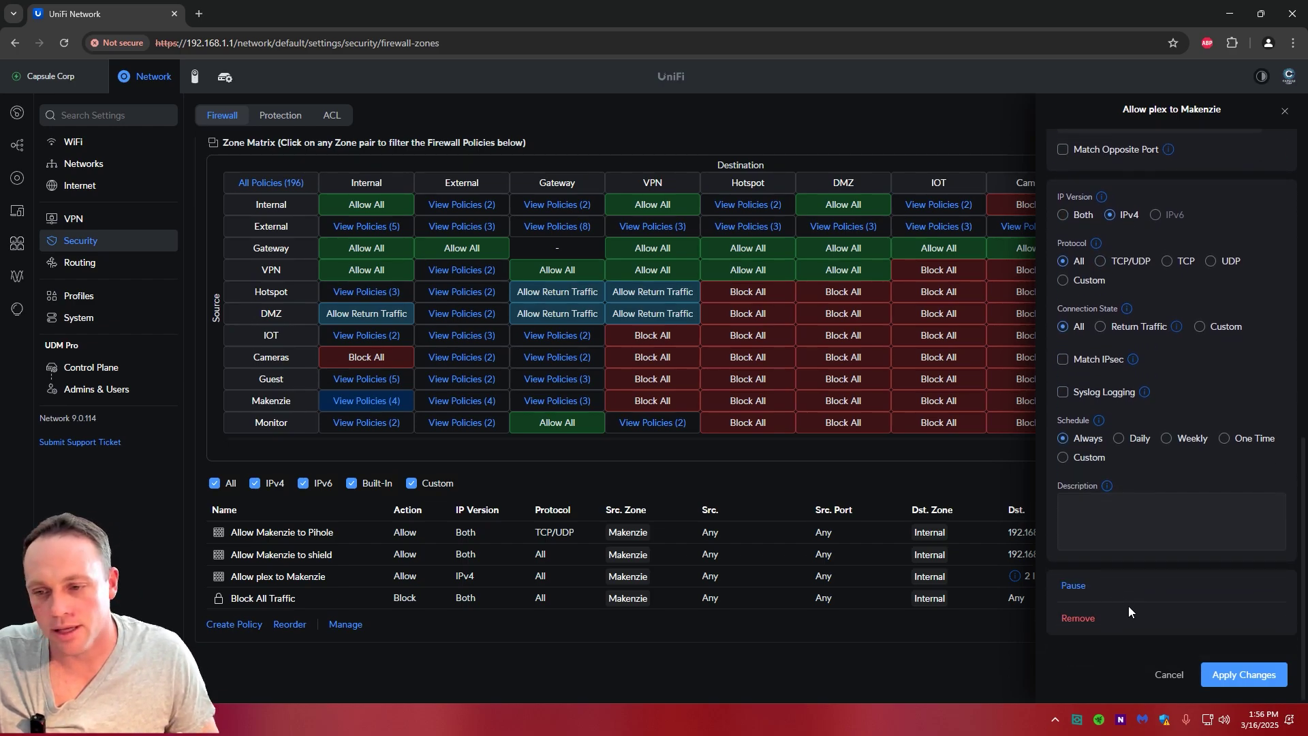
click(1285, 113)
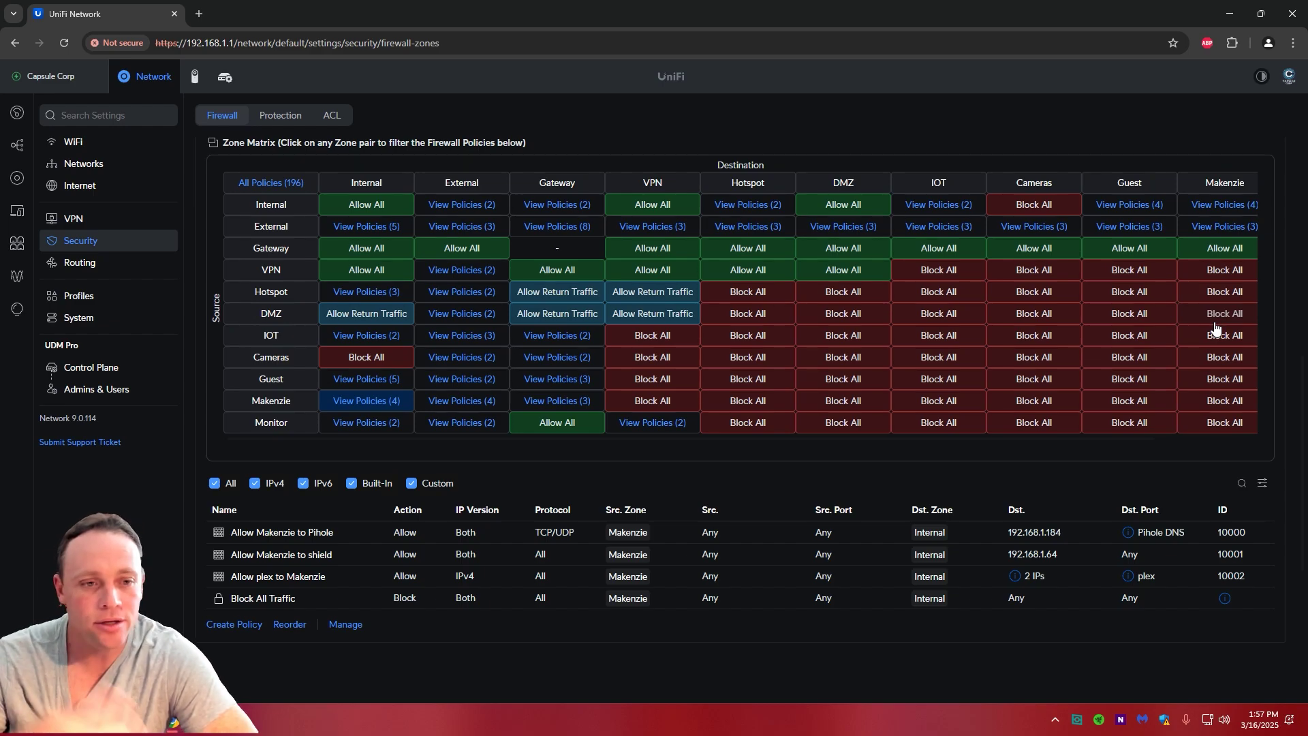
List the person-named zone's policies to External, and examine the YouTube site block policy's domain, protocol and schedule settings.
click(464, 399)
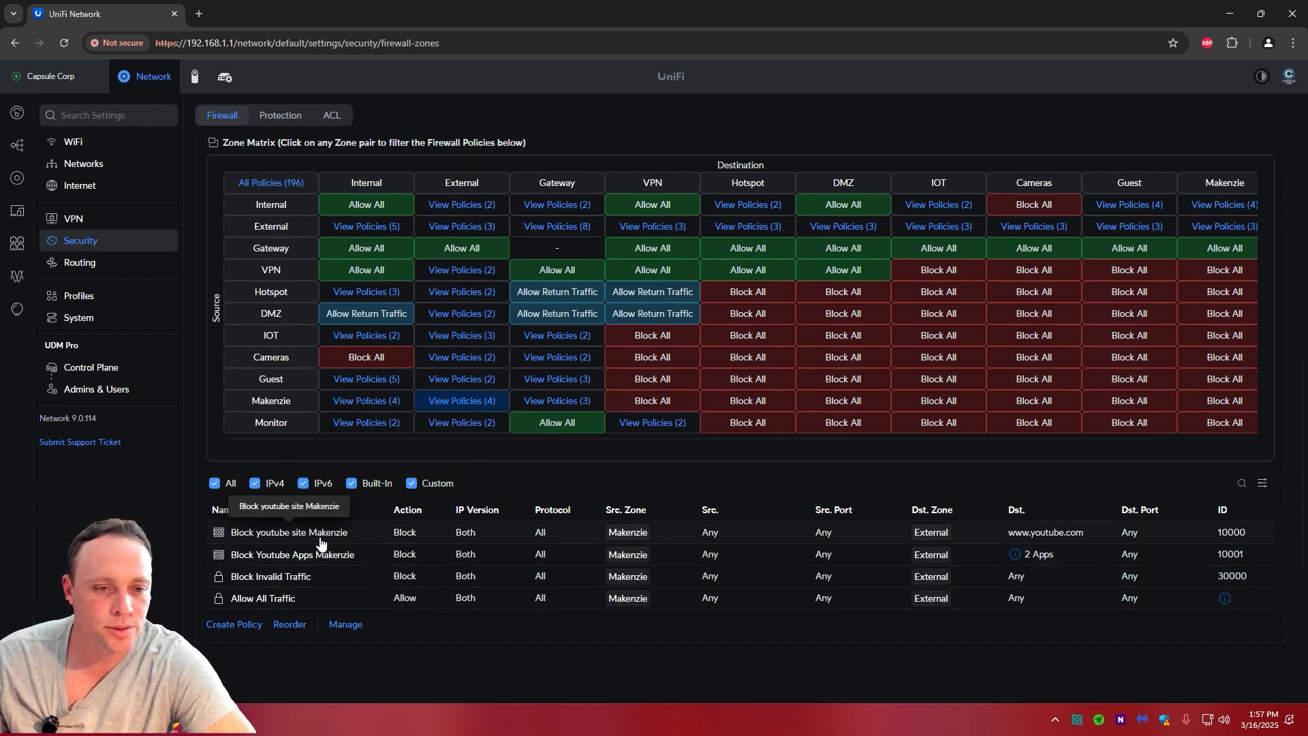
click(280, 543)
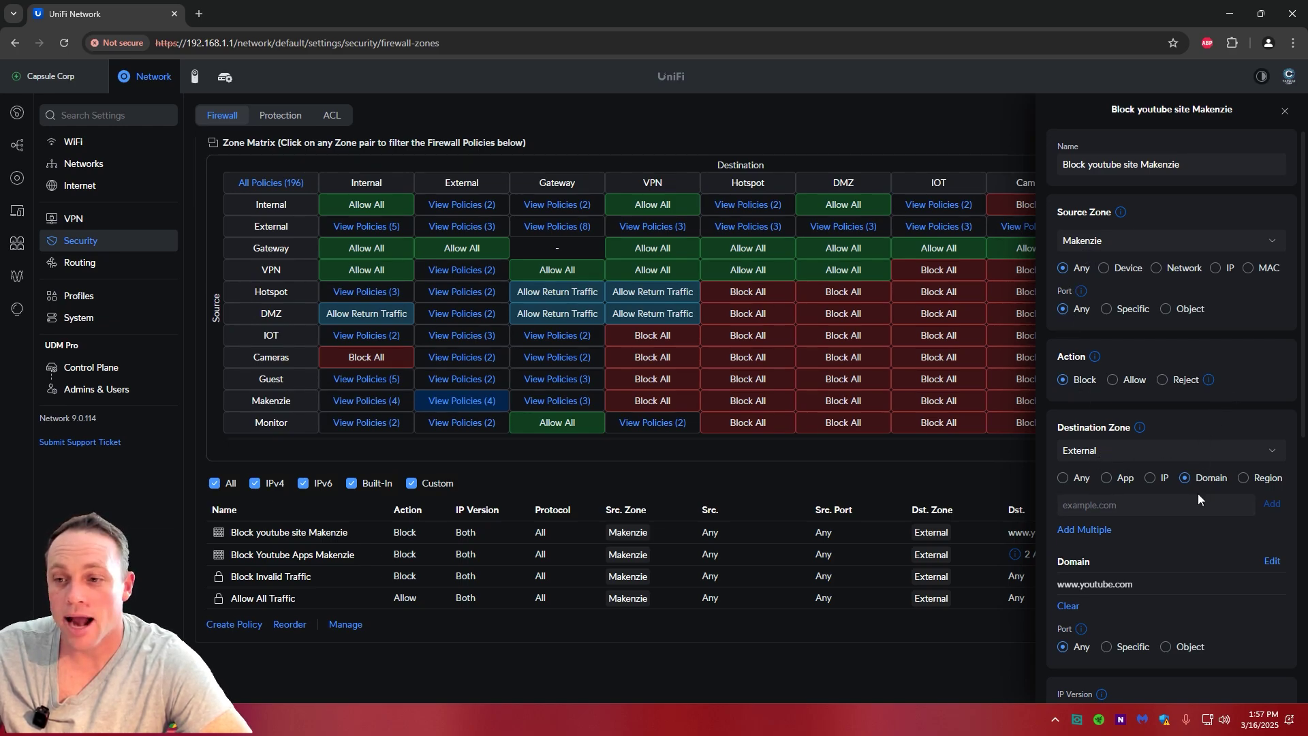
scroll(1199, 477, down, 2)
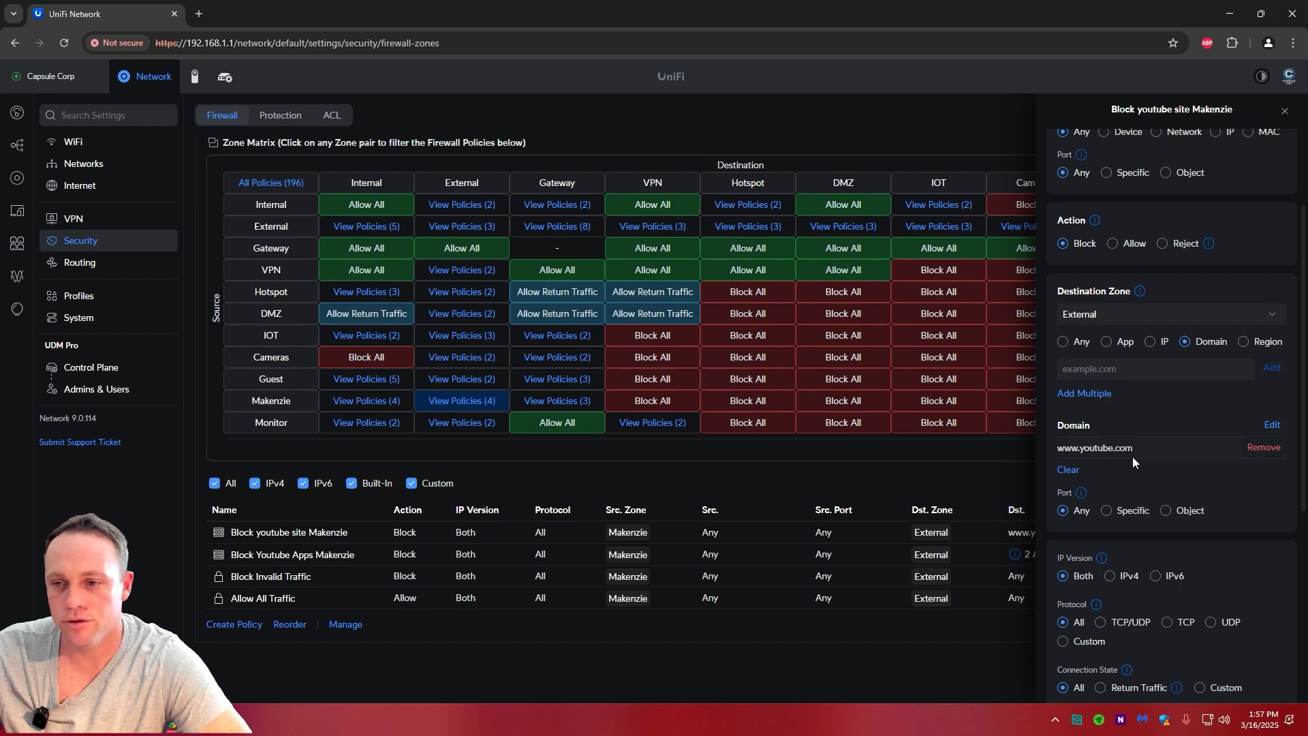
scroll(1091, 491, down, 2)
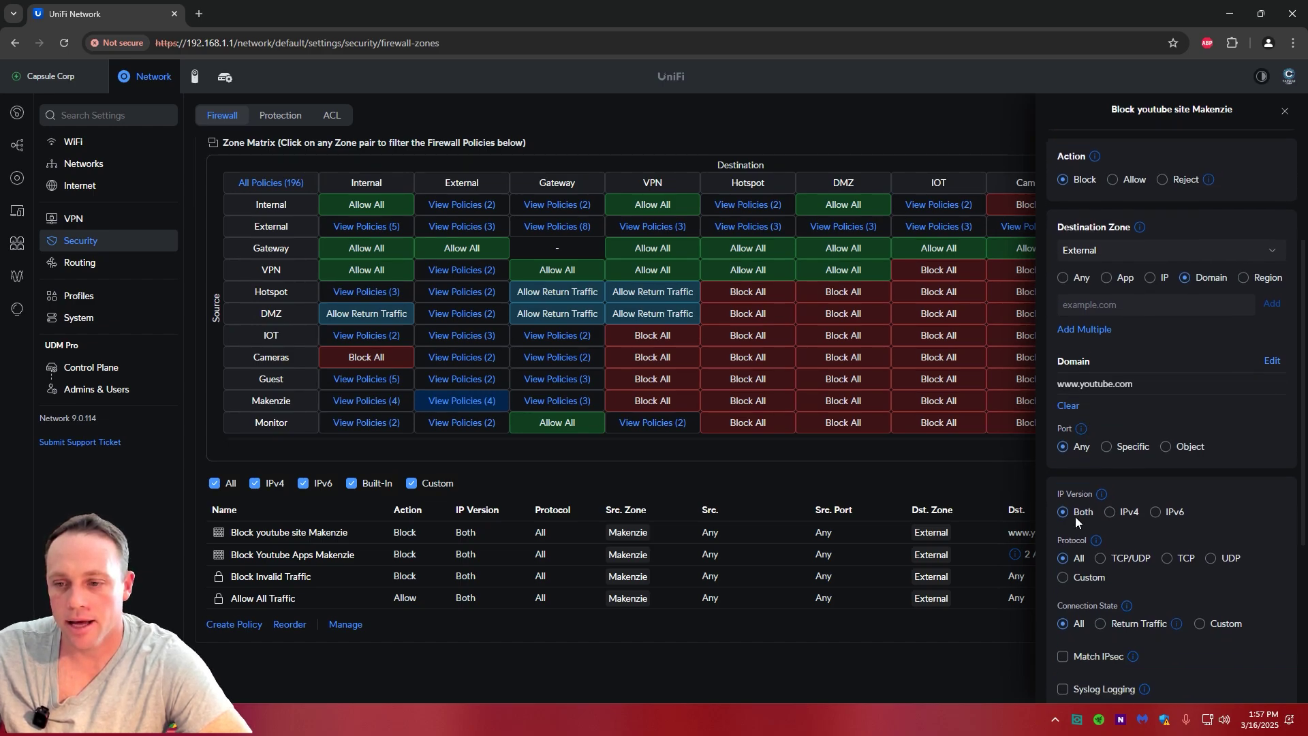
scroll(1090, 545, down, 3)
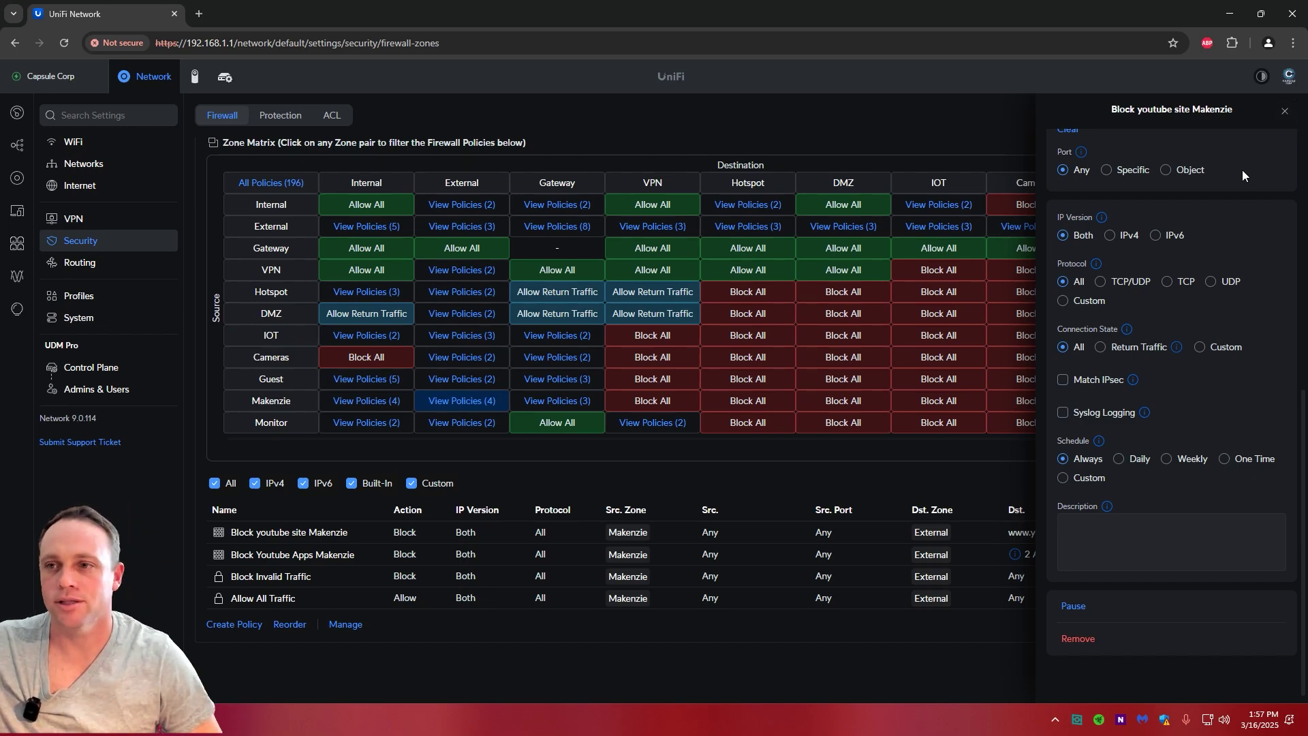
click(1283, 111)
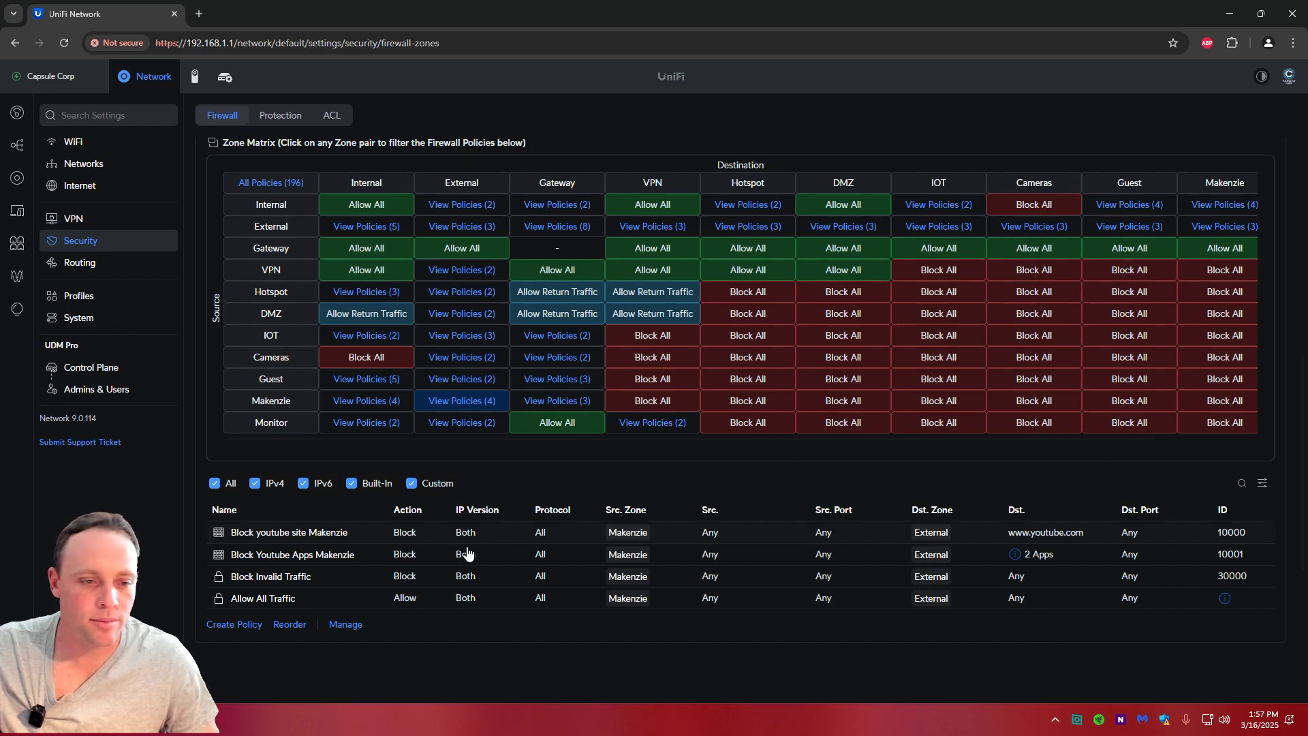
Open the YouTube apps block policy, examine its app selection, protocol and schedule options, and close it unchanged.
click(295, 555)
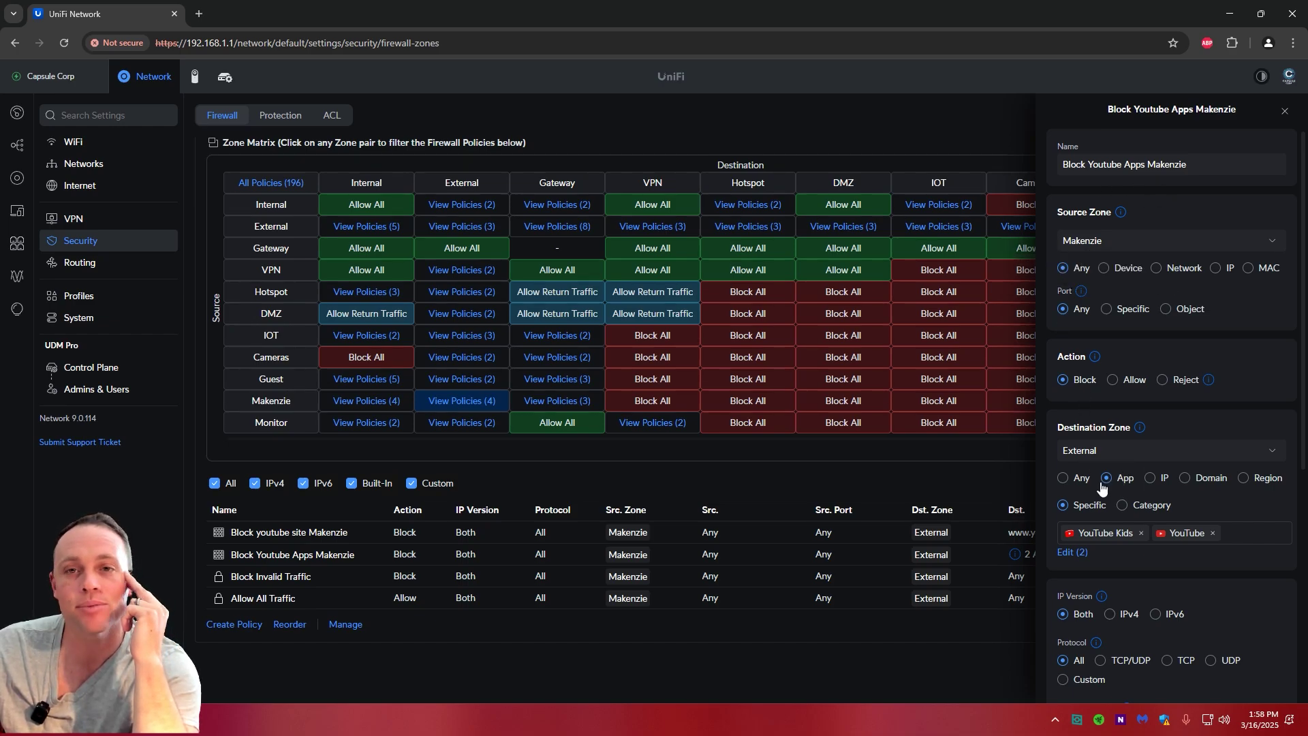
scroll(1117, 488, down, 1)
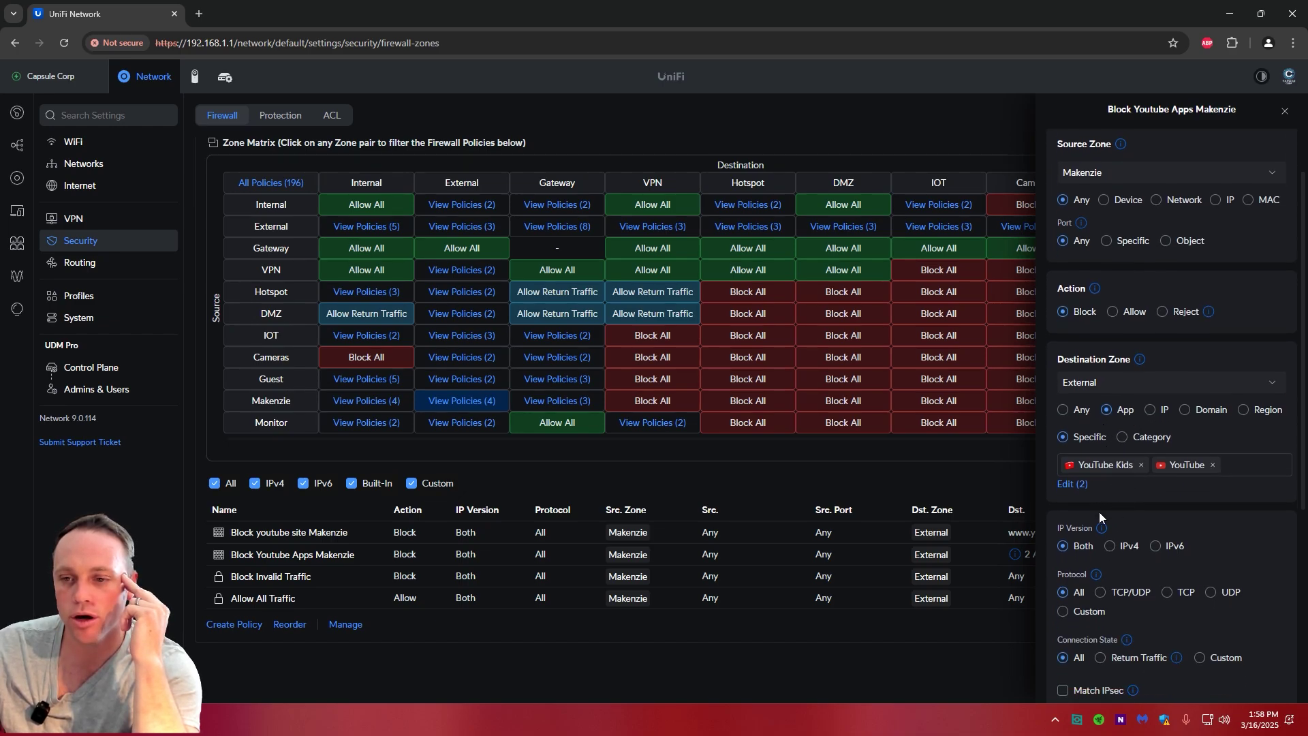
click(1072, 484)
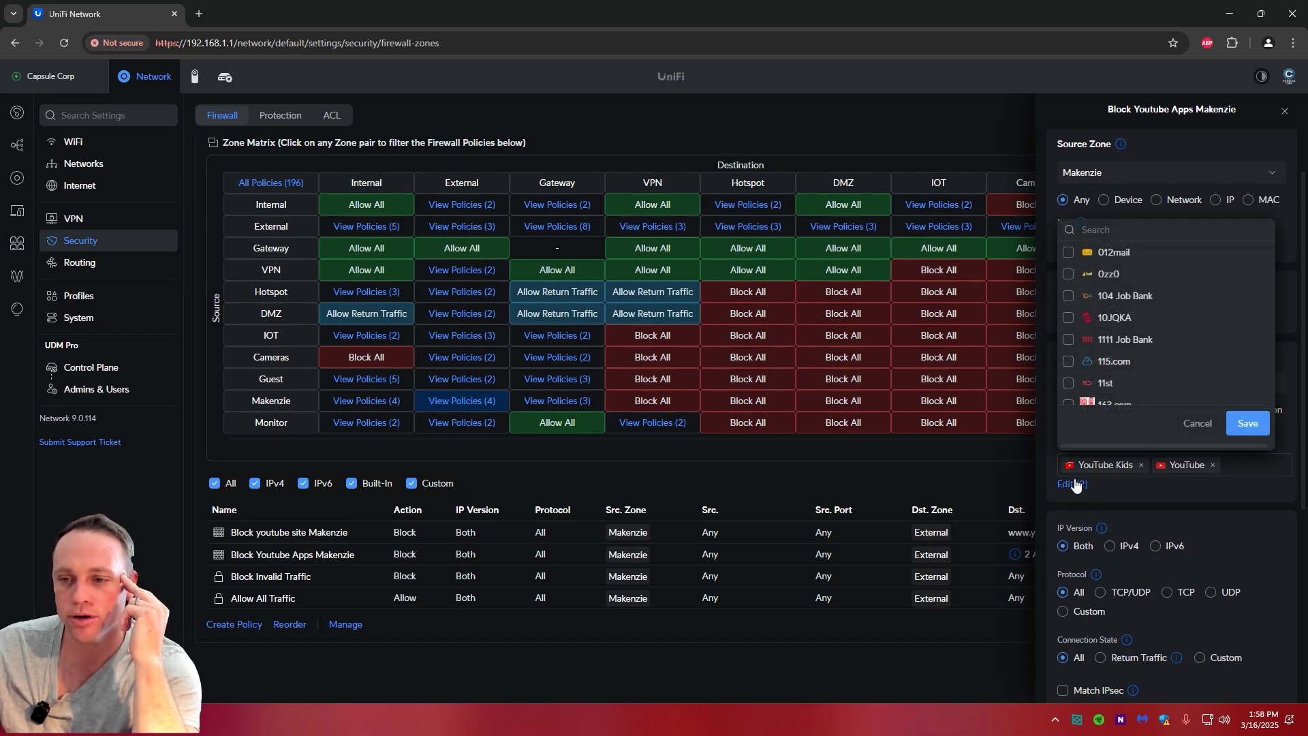
click(1191, 423)
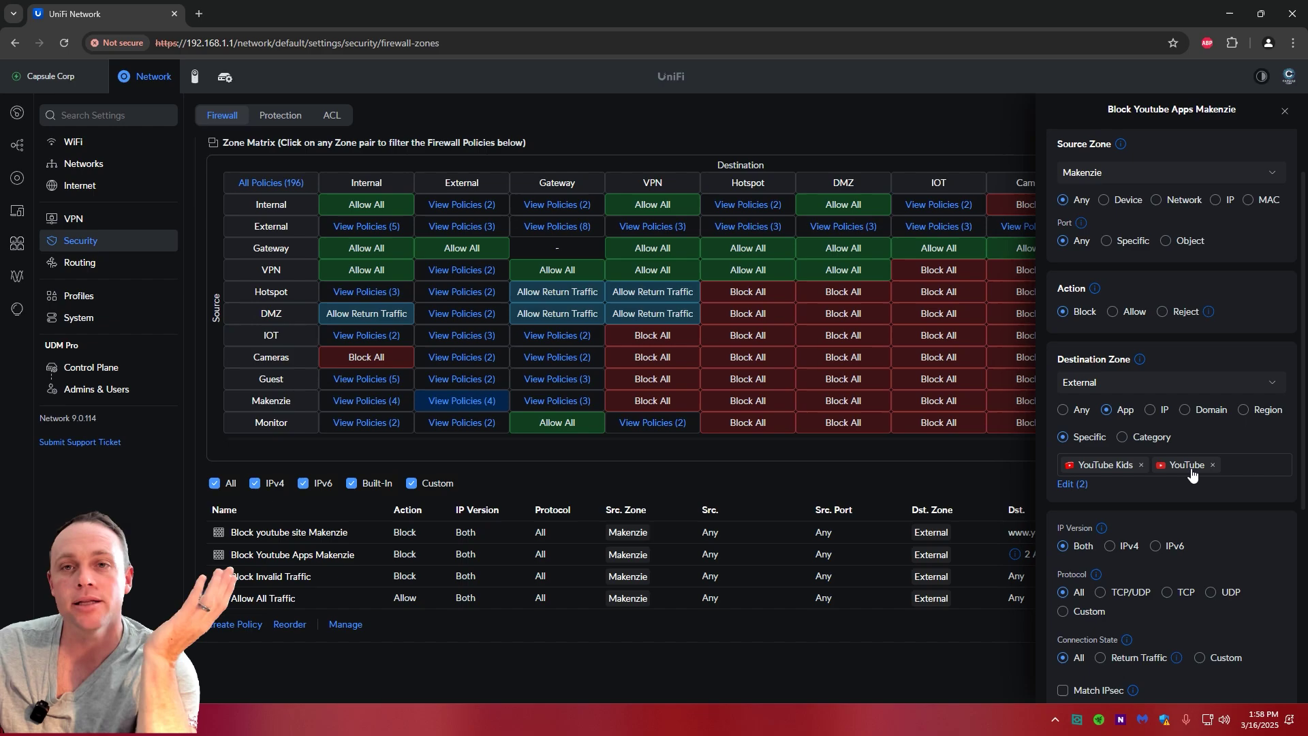
scroll(1186, 476, down, 2)
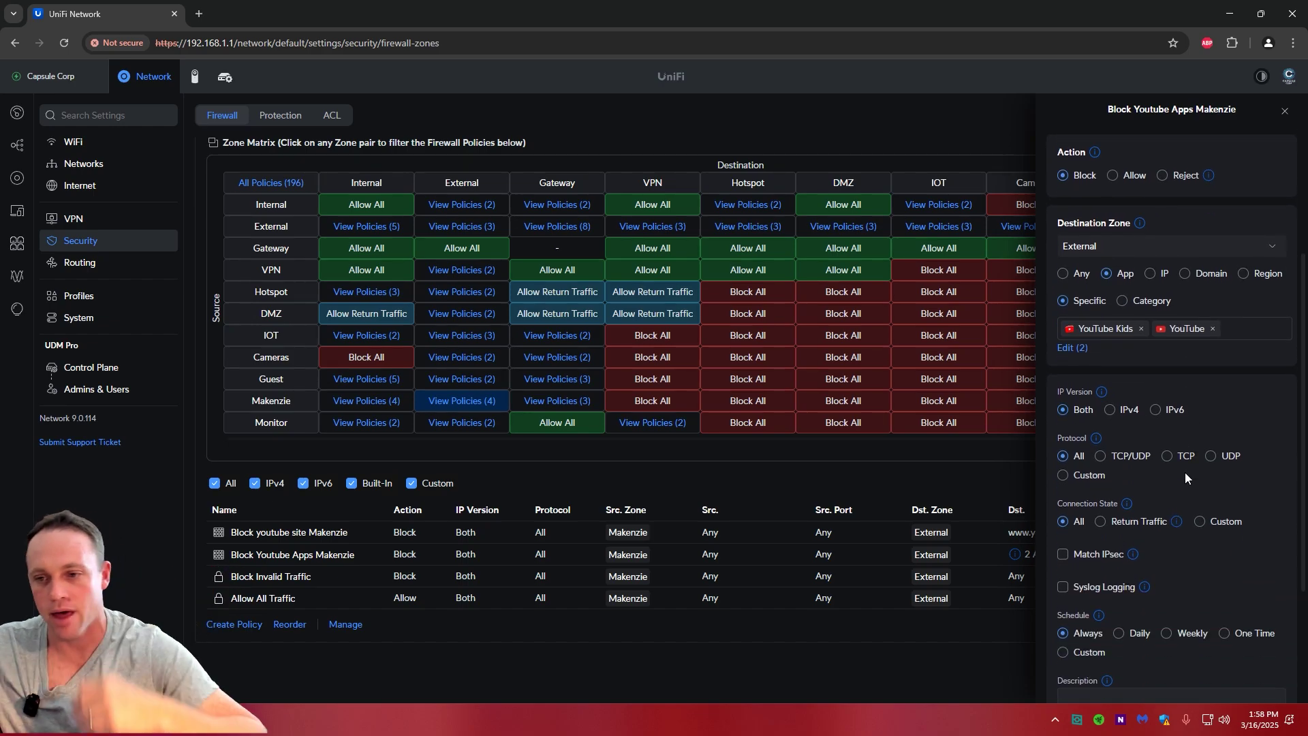
scroll(1080, 500, down, 1)
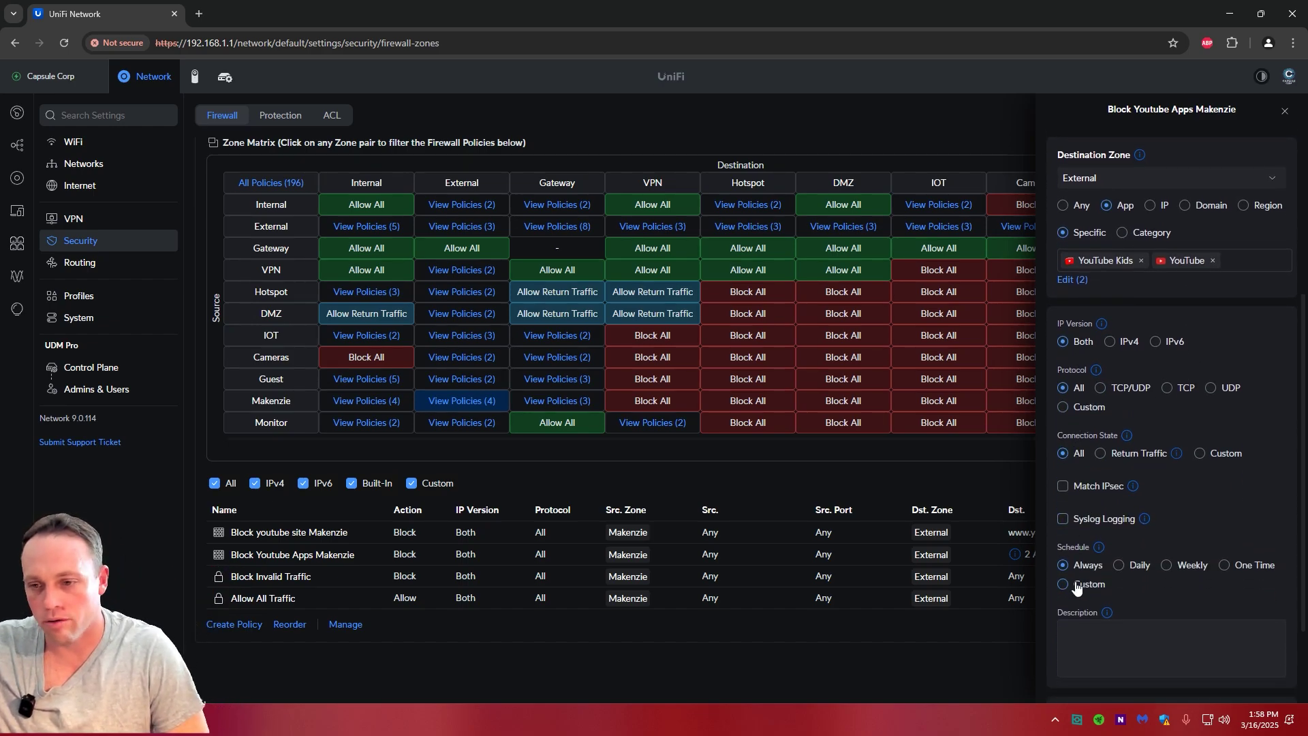
scroll(1098, 616, down, 2)
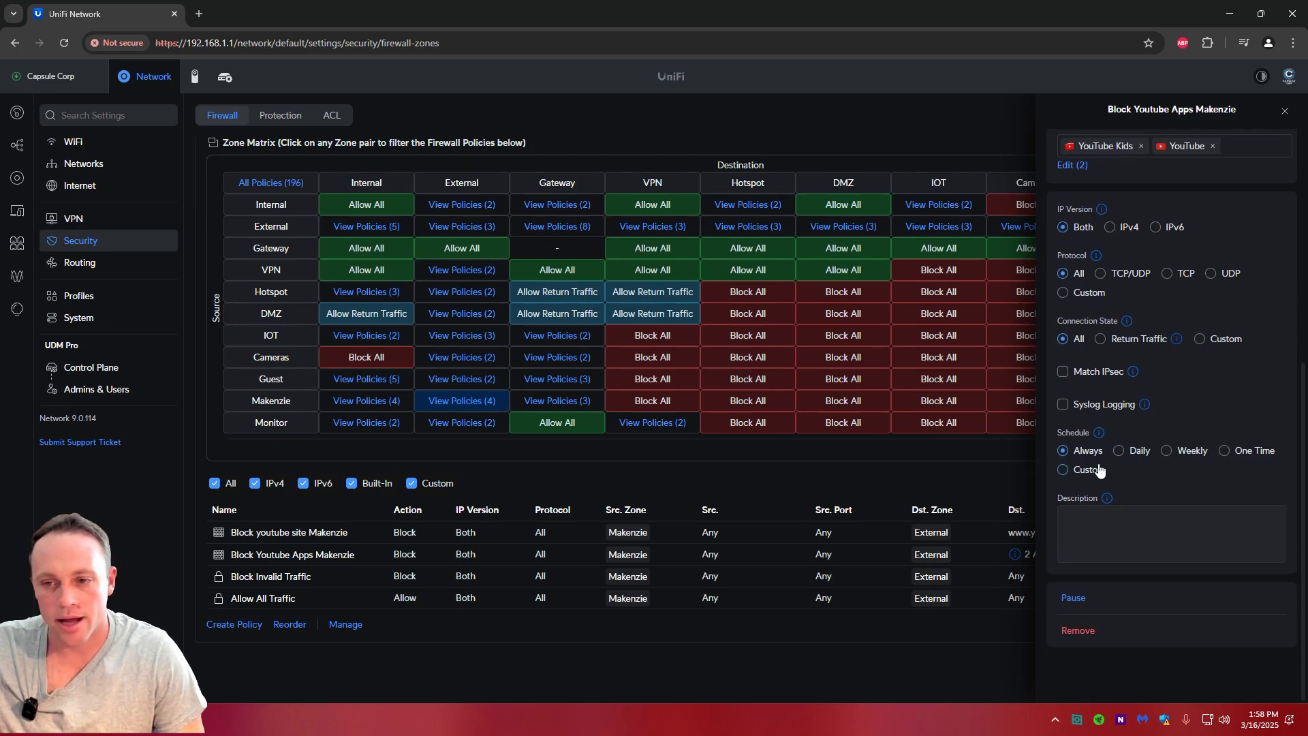
scroll(1222, 273, up, 3)
click(1286, 110)
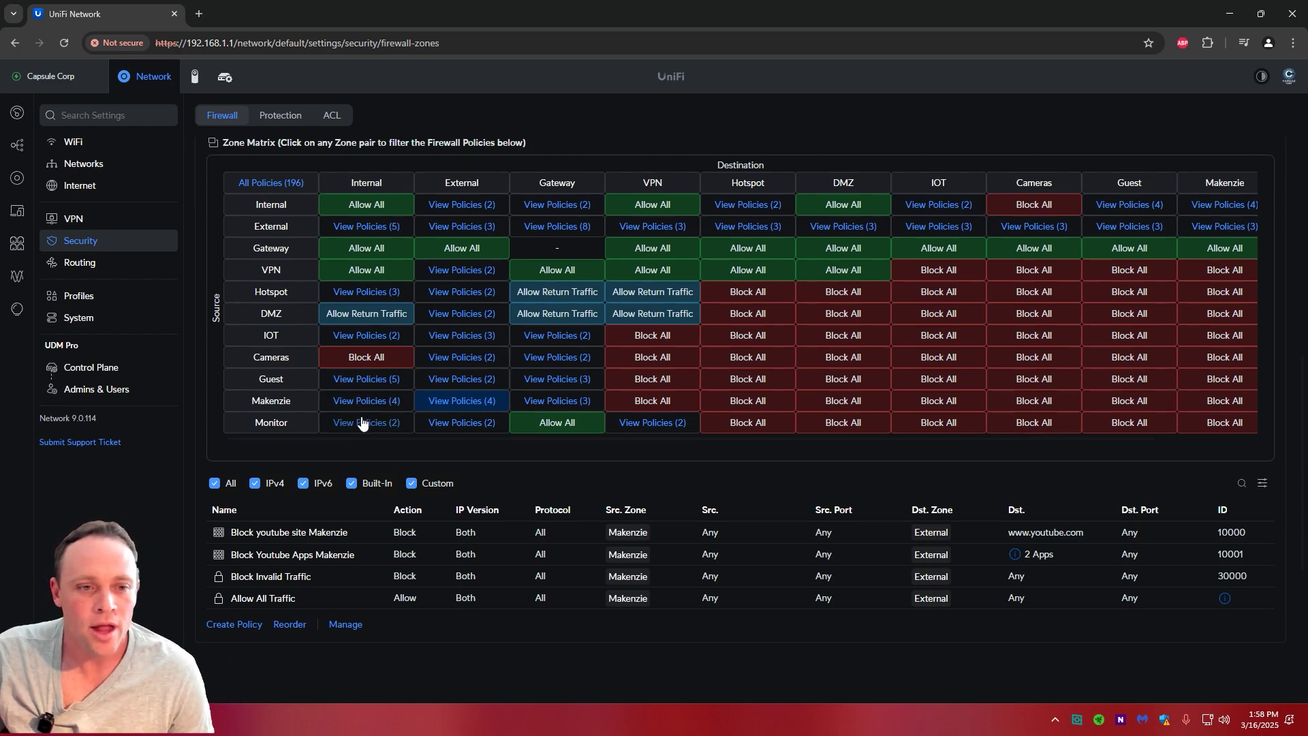
scroll(409, 368, up, 3)
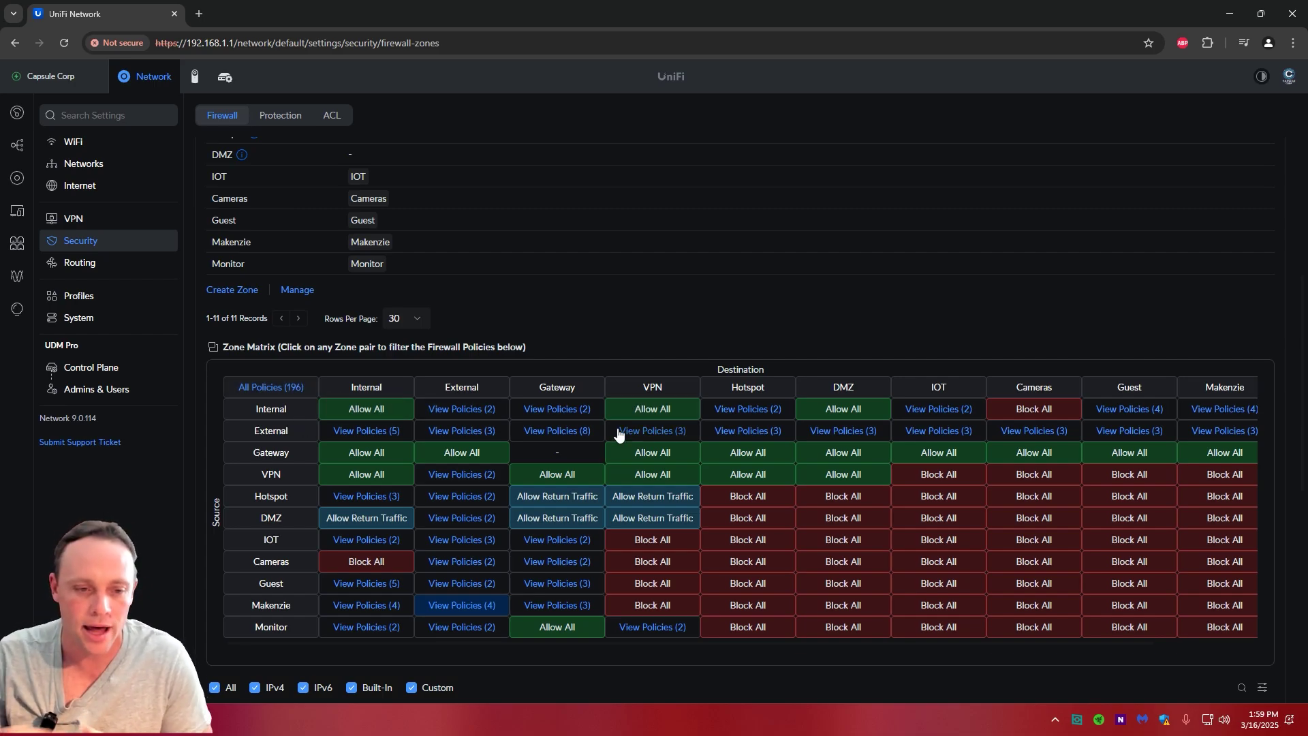
scroll(620, 429, down, 3)
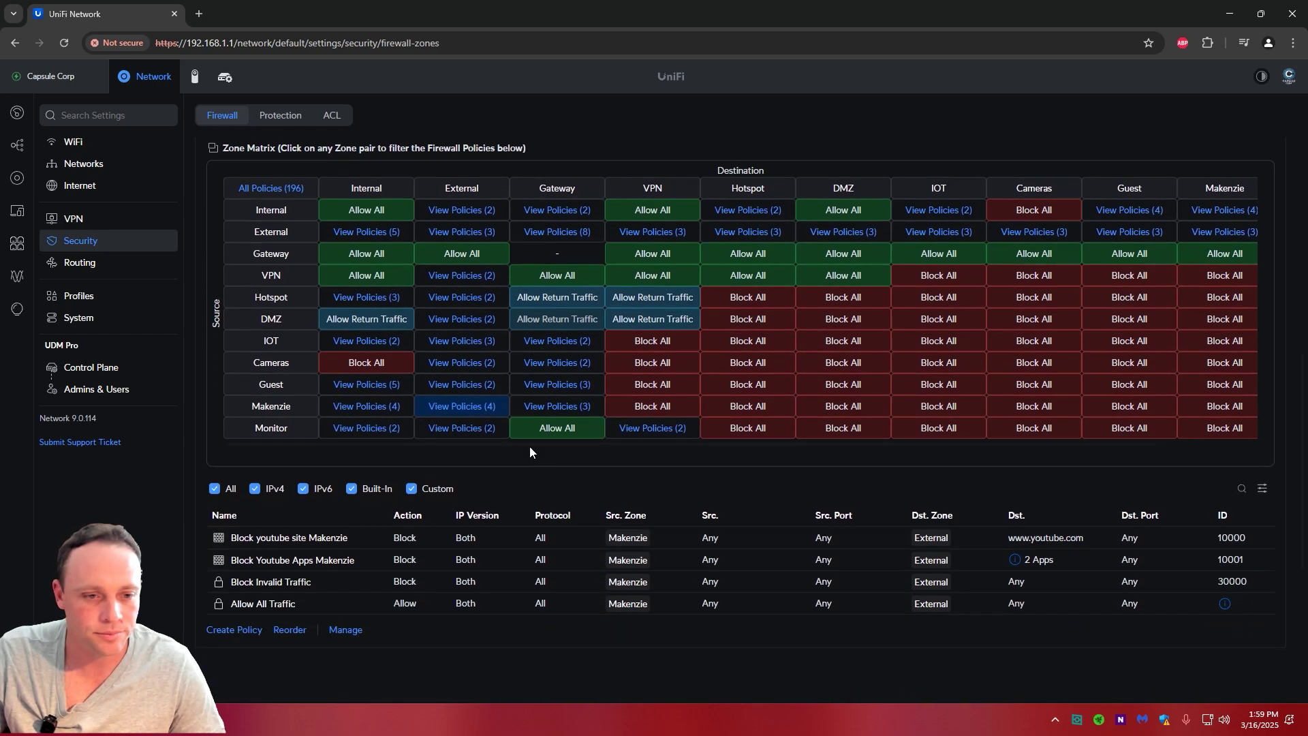
List the Monitor-to-Internal policies, examine Allow Monitor Default's zones, action, return traffic, protocol and connection state settings, and close it unchanged.
click(372, 423)
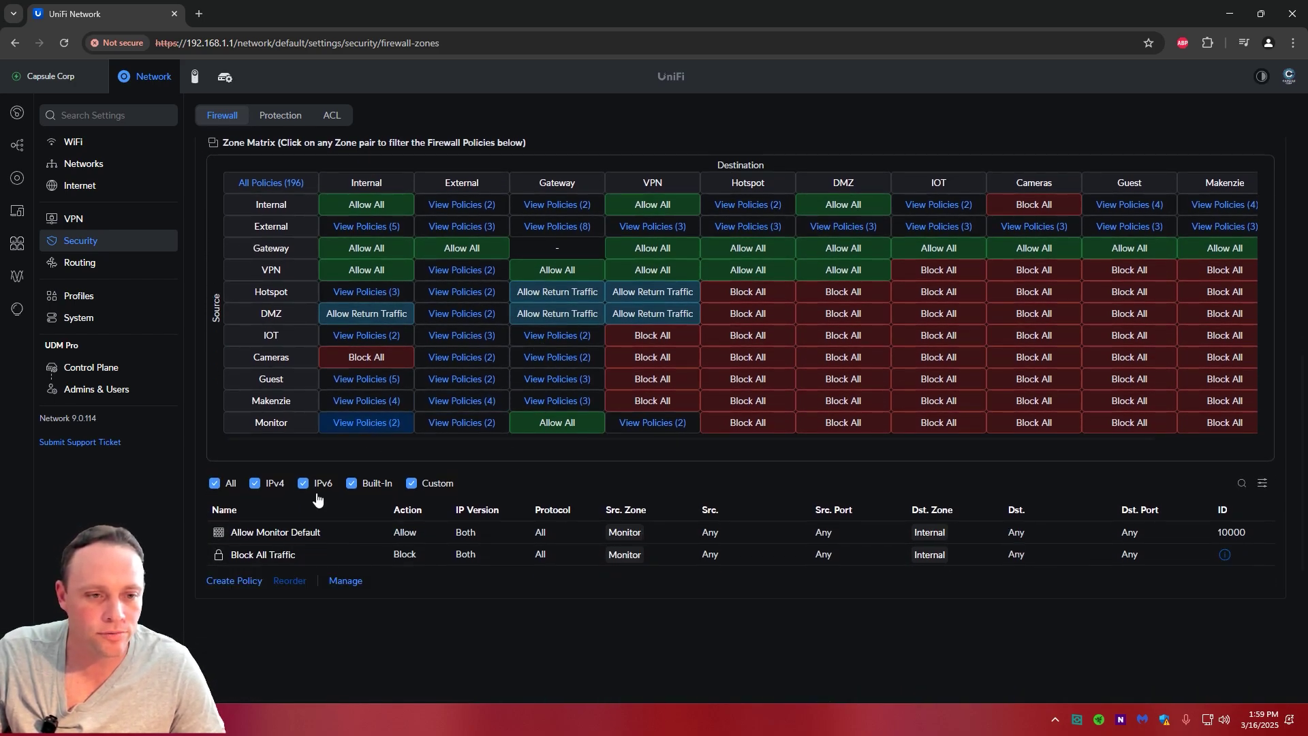
click(276, 533)
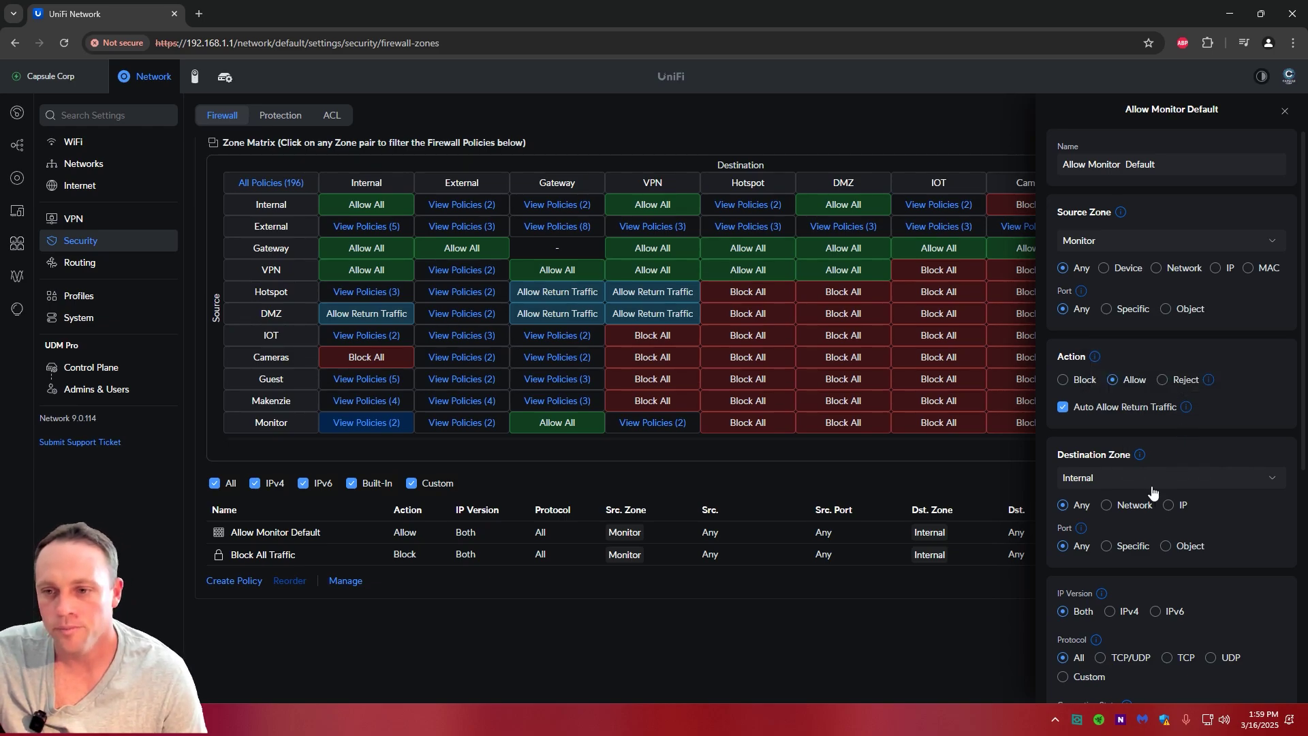
scroll(1124, 485, down, 1)
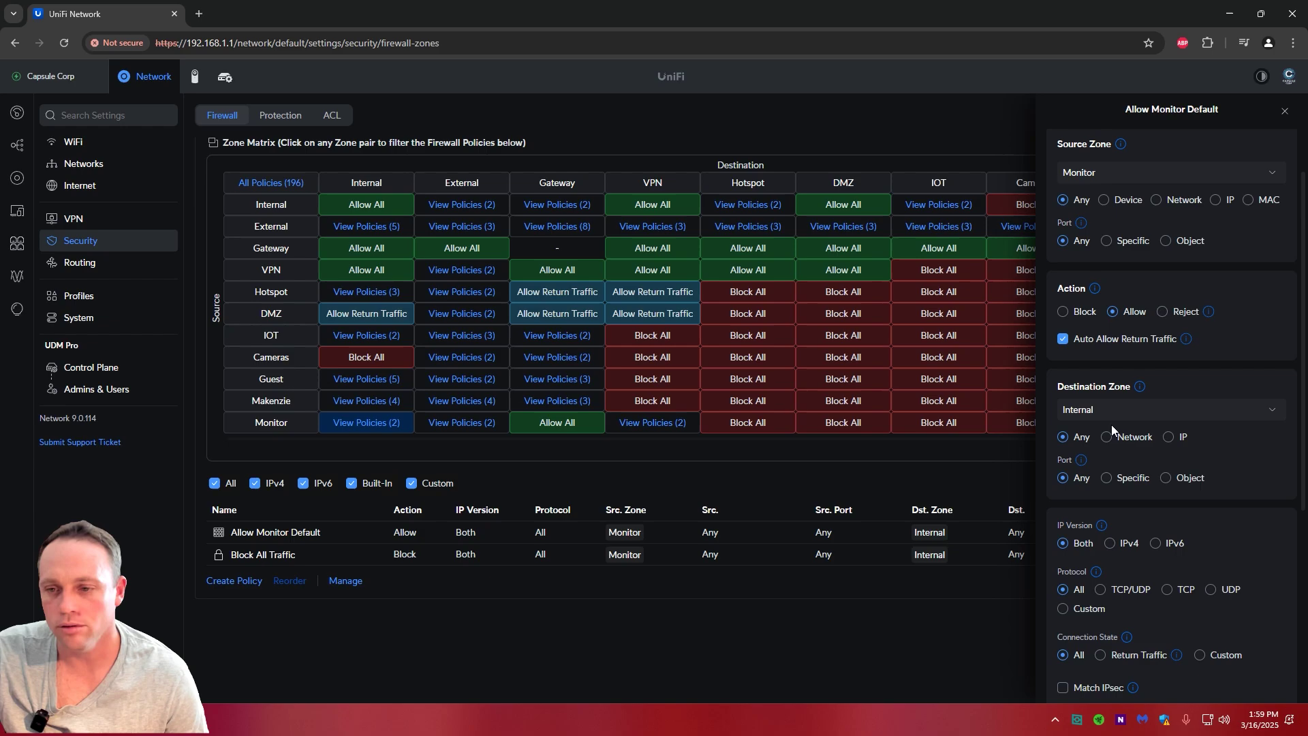
scroll(1110, 436, down, 1)
scroll(1089, 475, down, 2)
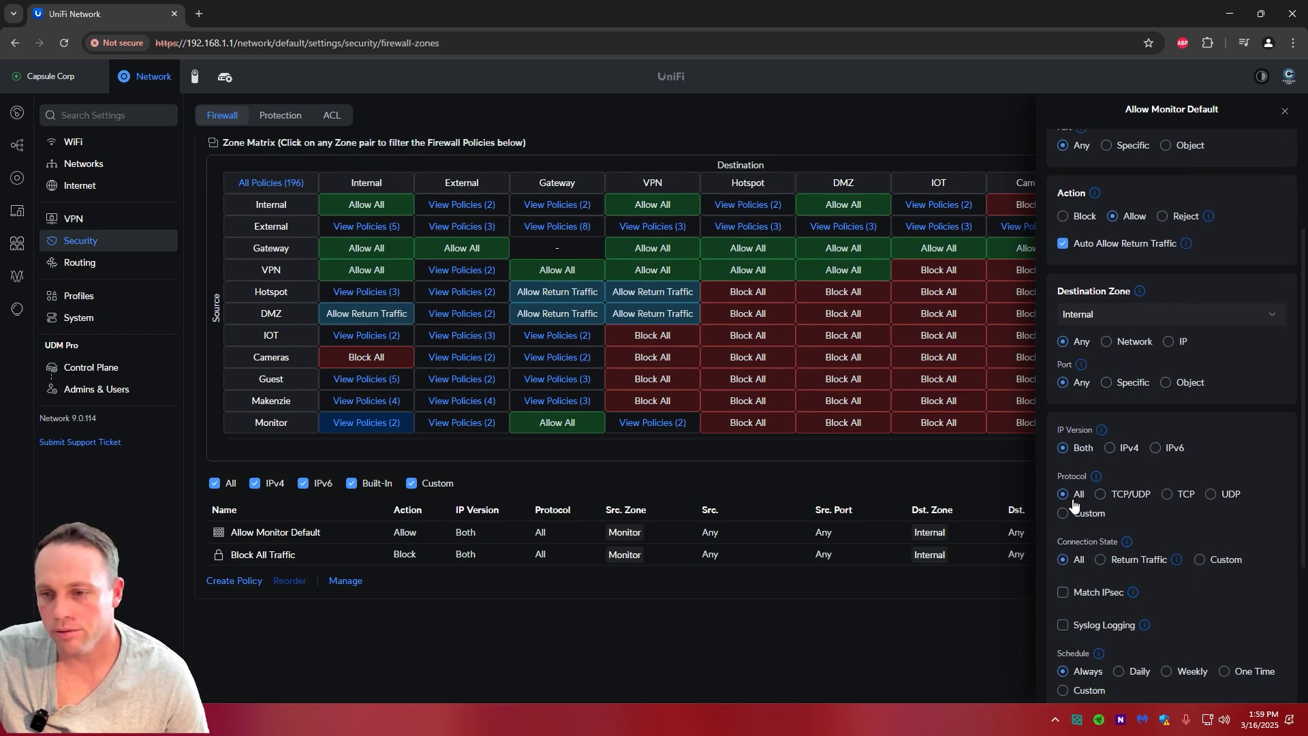
click(1284, 113)
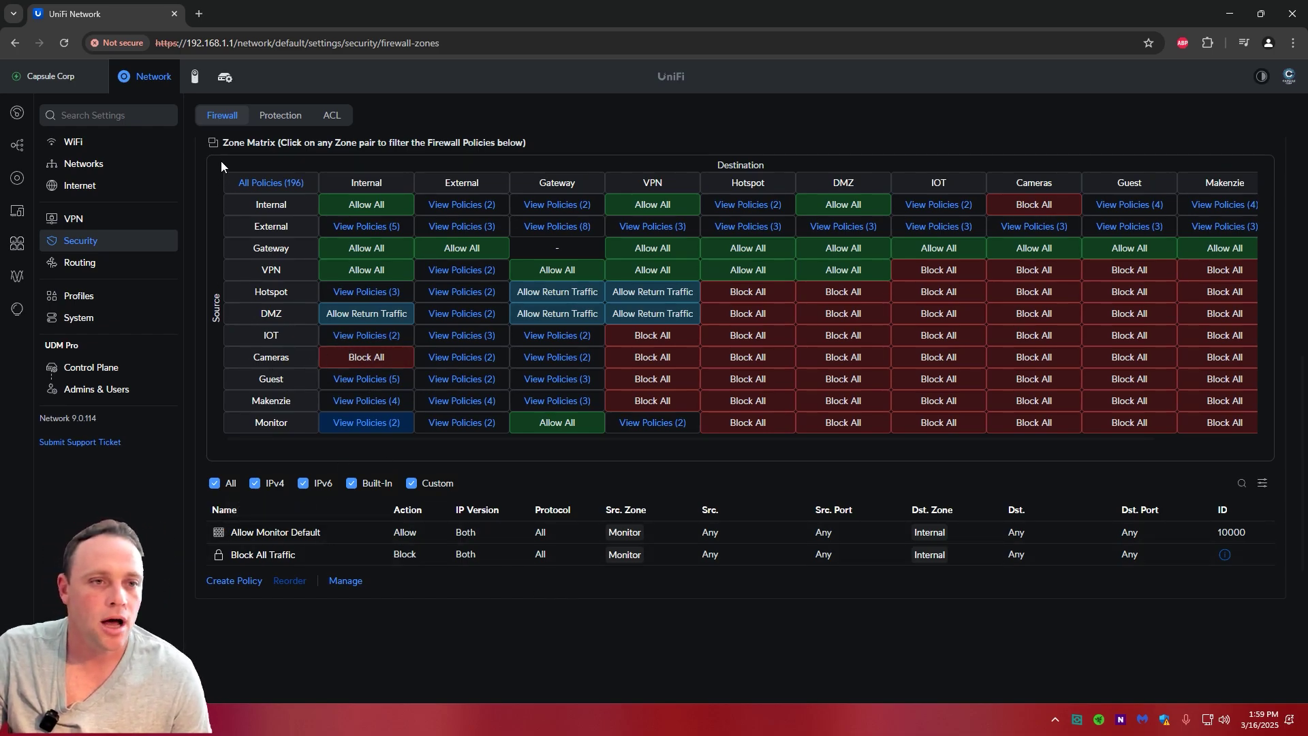
List the Internal-to-Monitor policies from the enlarged zone matrix, examine the Internal to Monitor policy's settings, and close it unchanged.
scroll(220, 161, up, 1)
click(213, 216)
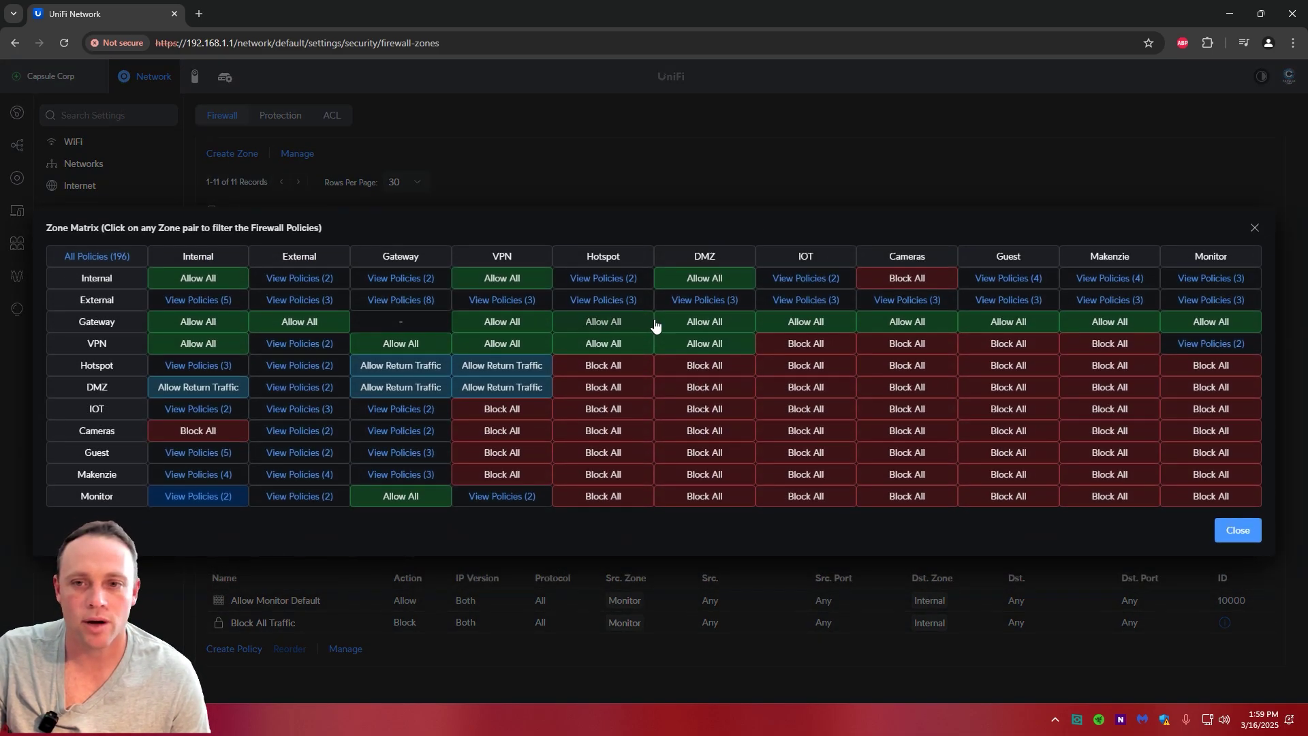
click(1227, 282)
scroll(446, 433, down, 2)
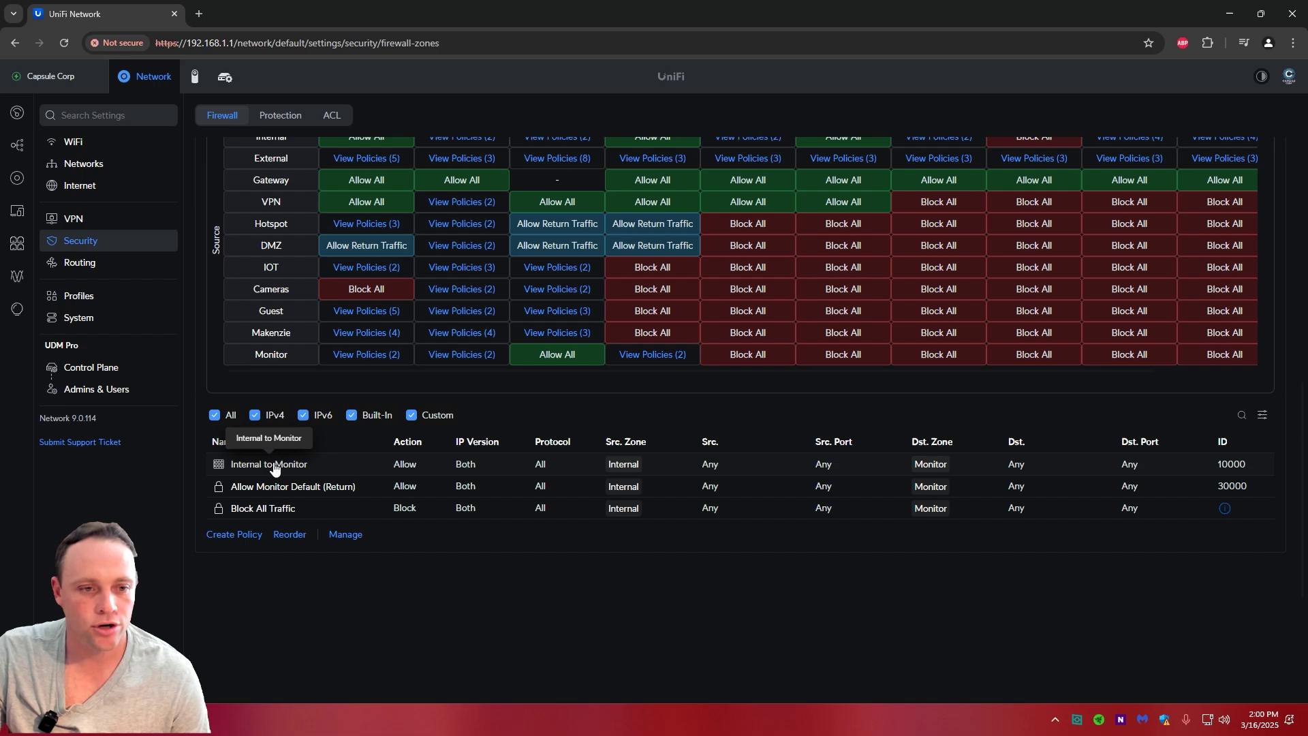
click(257, 470)
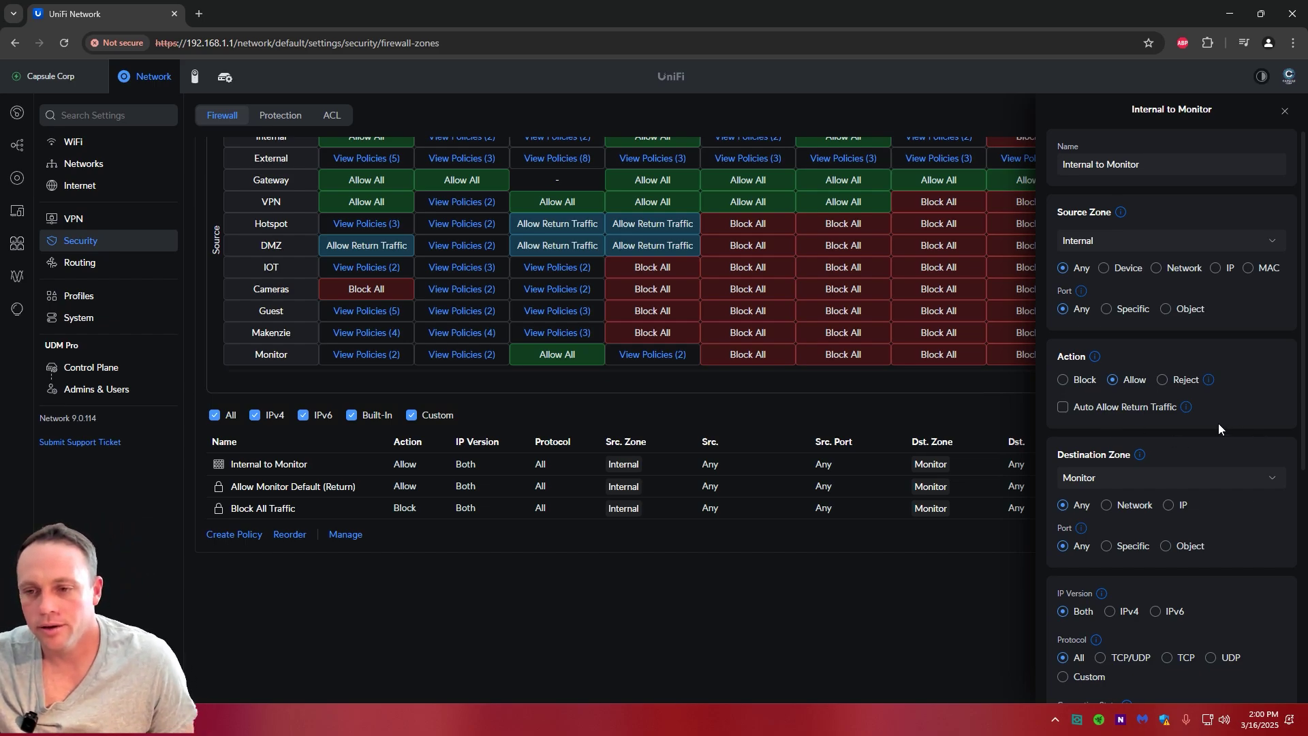
scroll(1085, 522, down, 2)
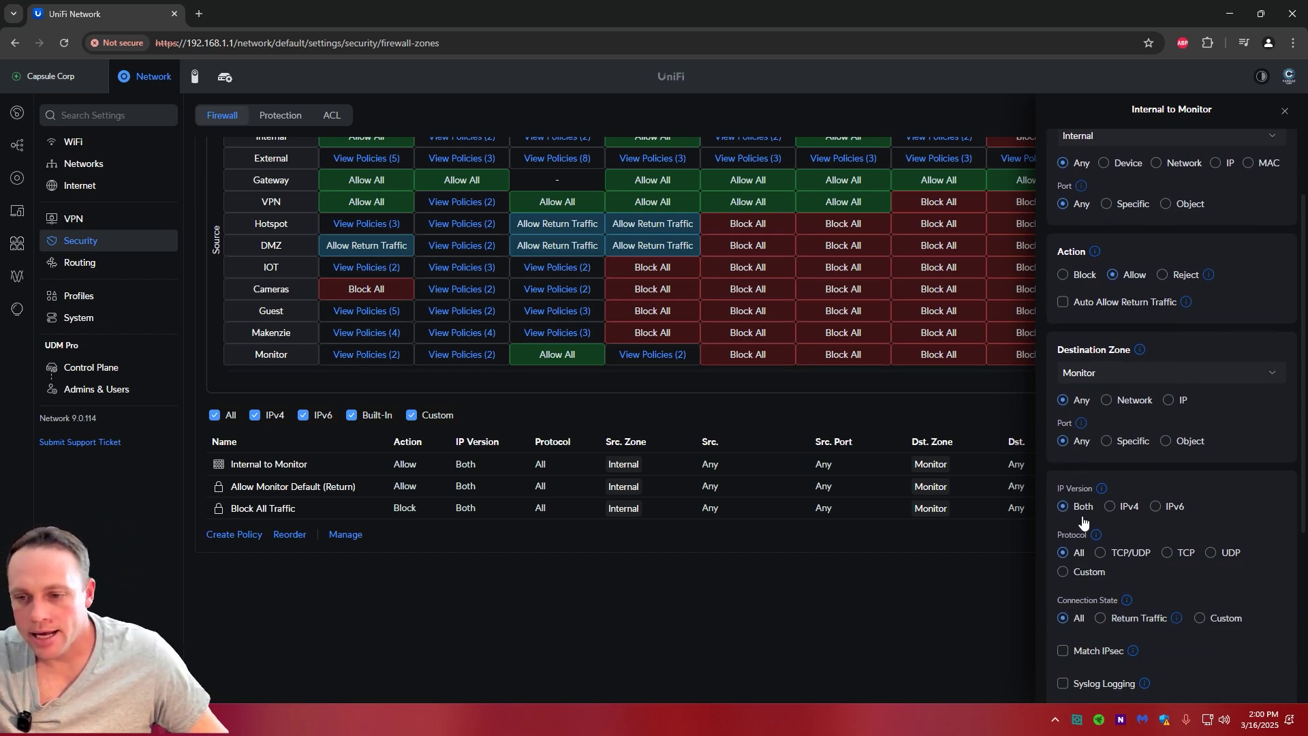
scroll(1052, 603, down, 4)
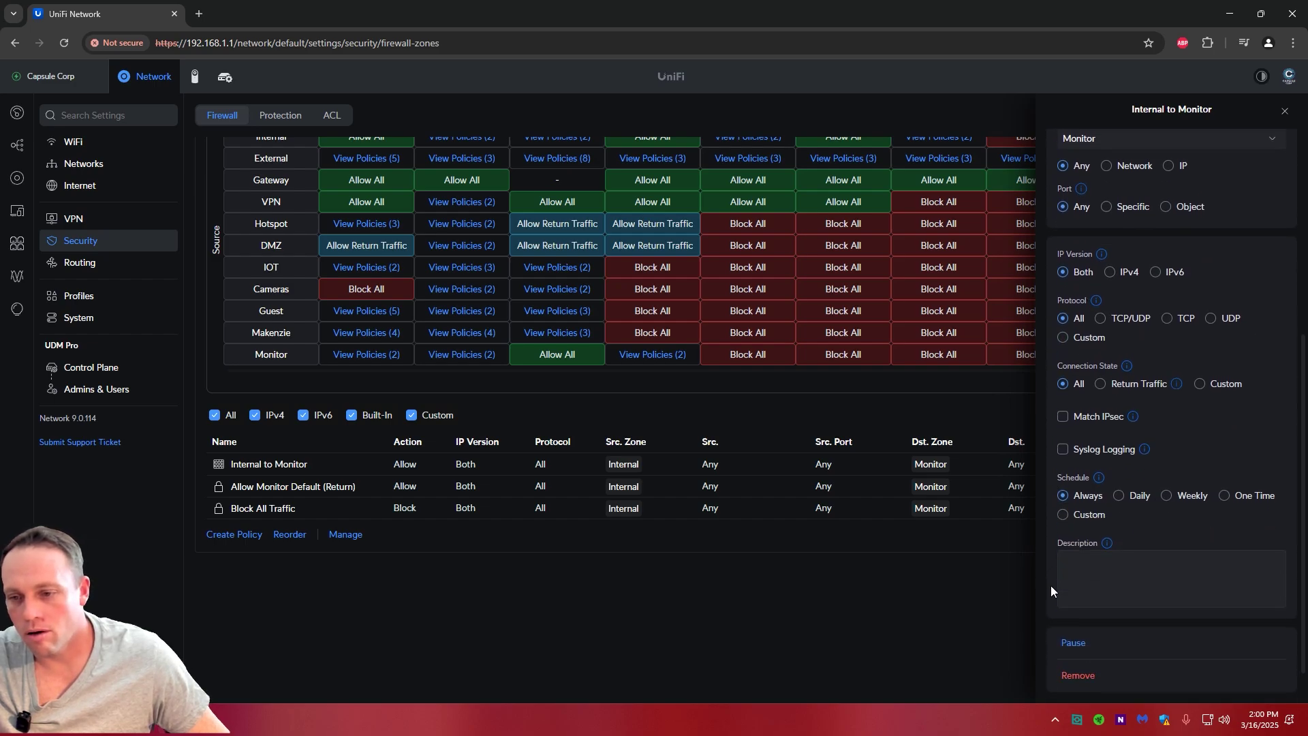
scroll(1249, 560, down, 1)
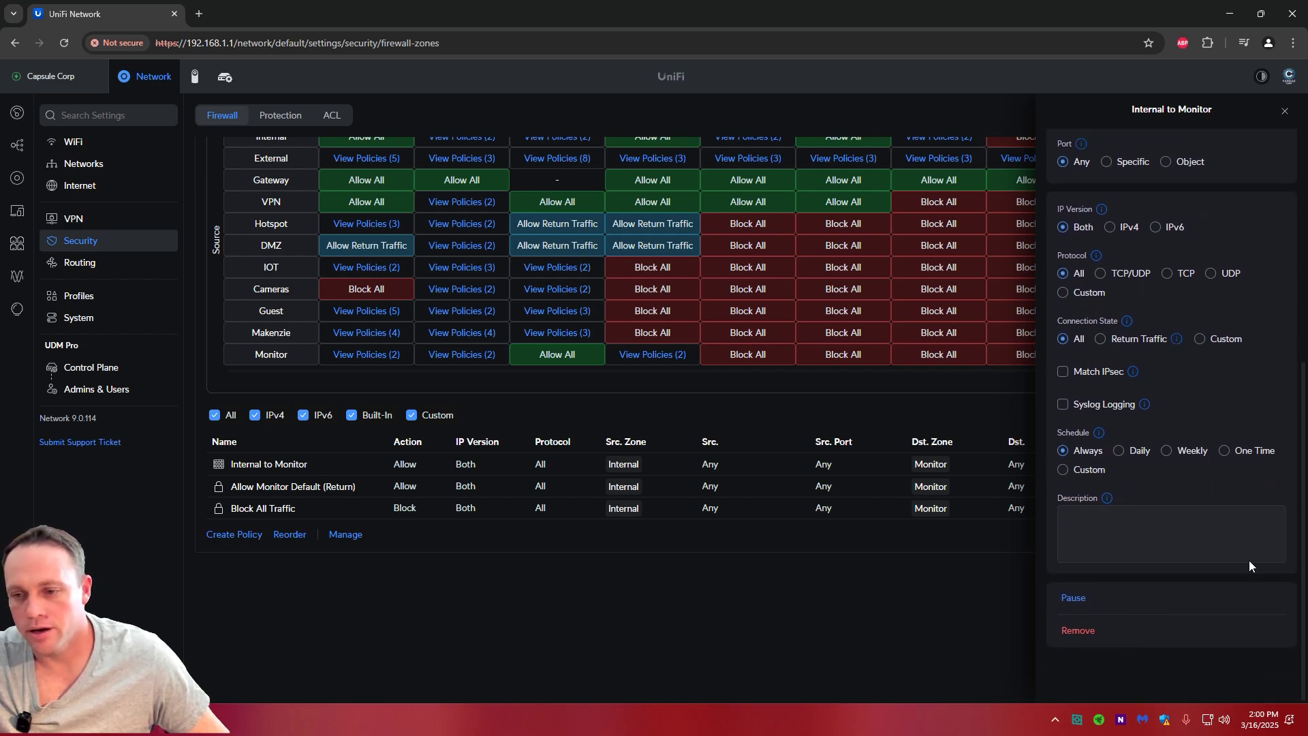
click(1285, 111)
scroll(1184, 439, up, 4)
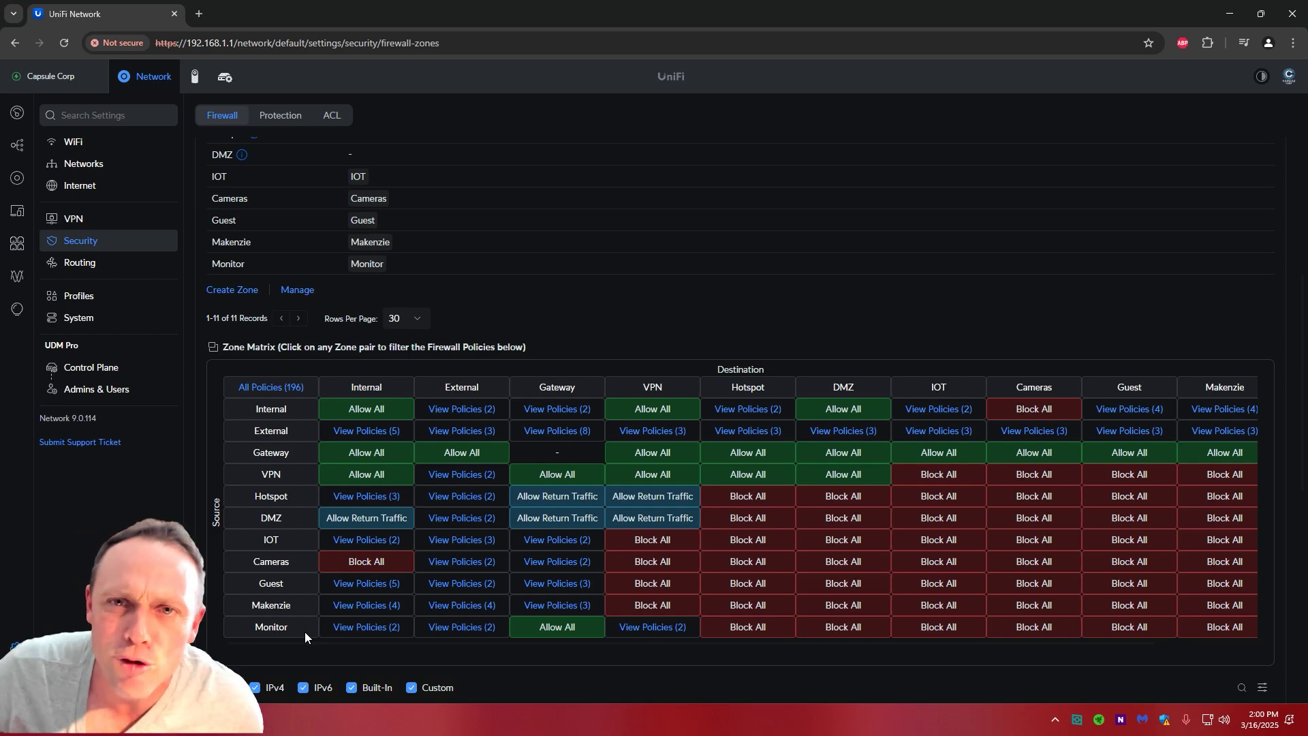
scroll(305, 632, up, 3)
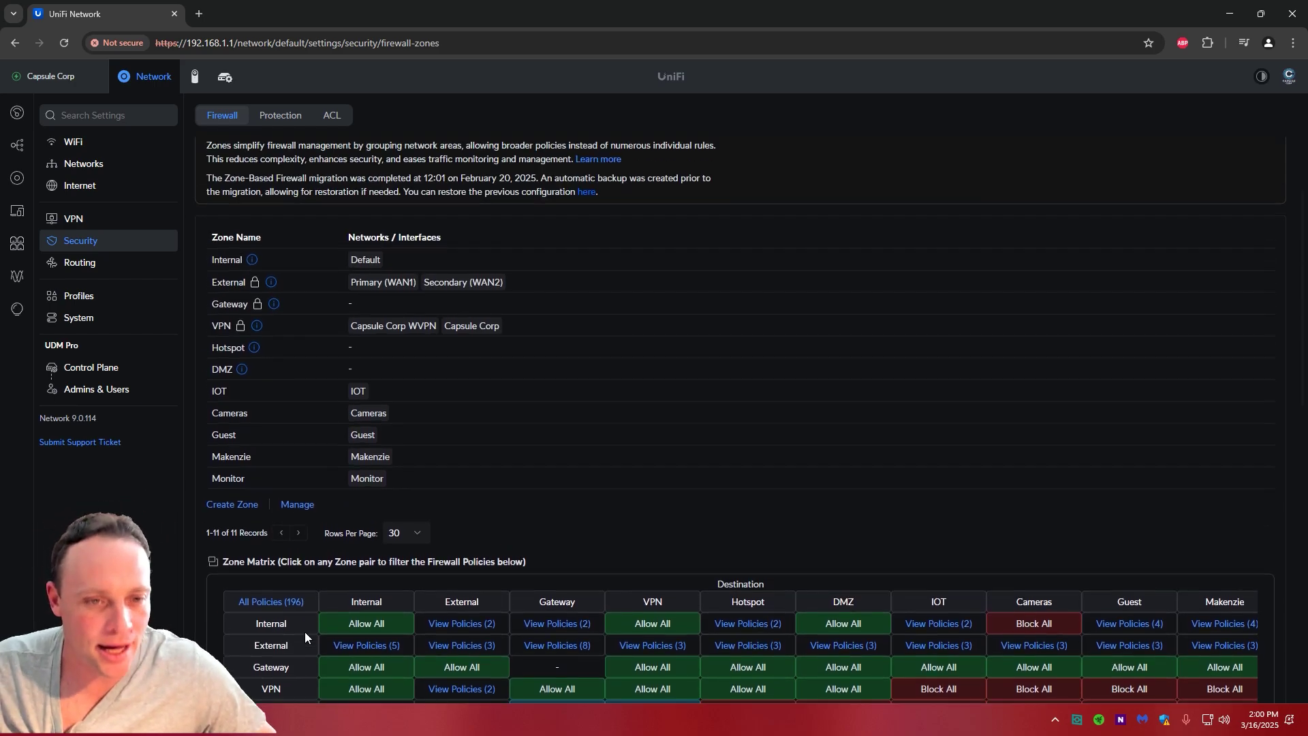
scroll(305, 631, up, 2)
scroll(578, 408, down, 5)
scroll(602, 324, down, 3)
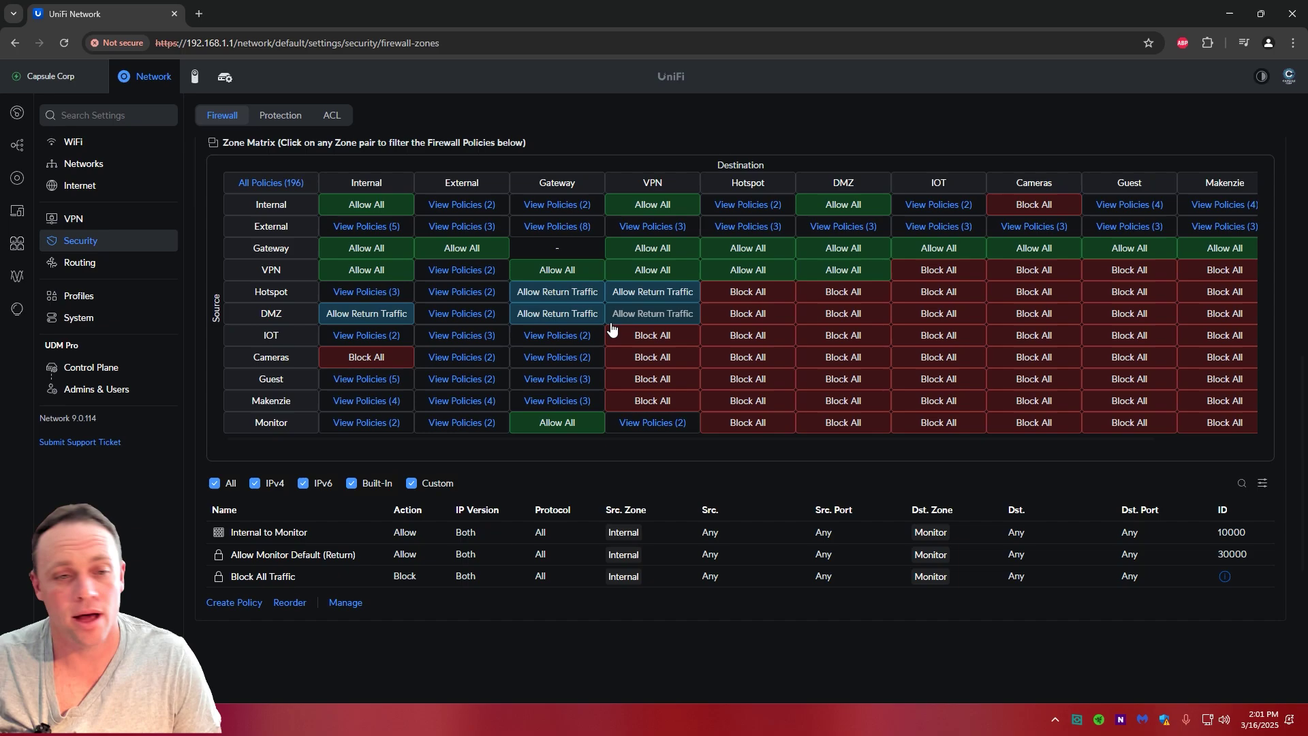
List the Guest-to-Internal policies, examine Allow Guest to printer's destination IP, port, IP version, protocol and schedule, and close it unchanged.
click(374, 384)
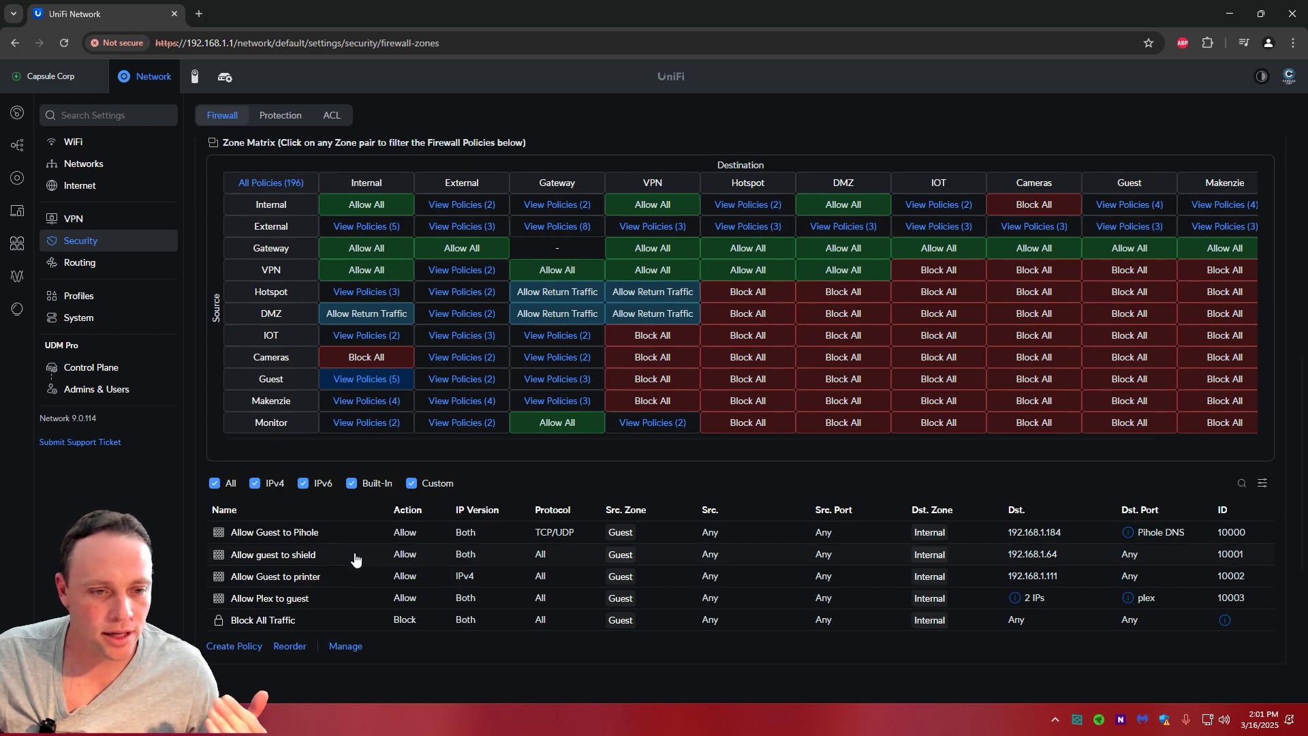
click(311, 580)
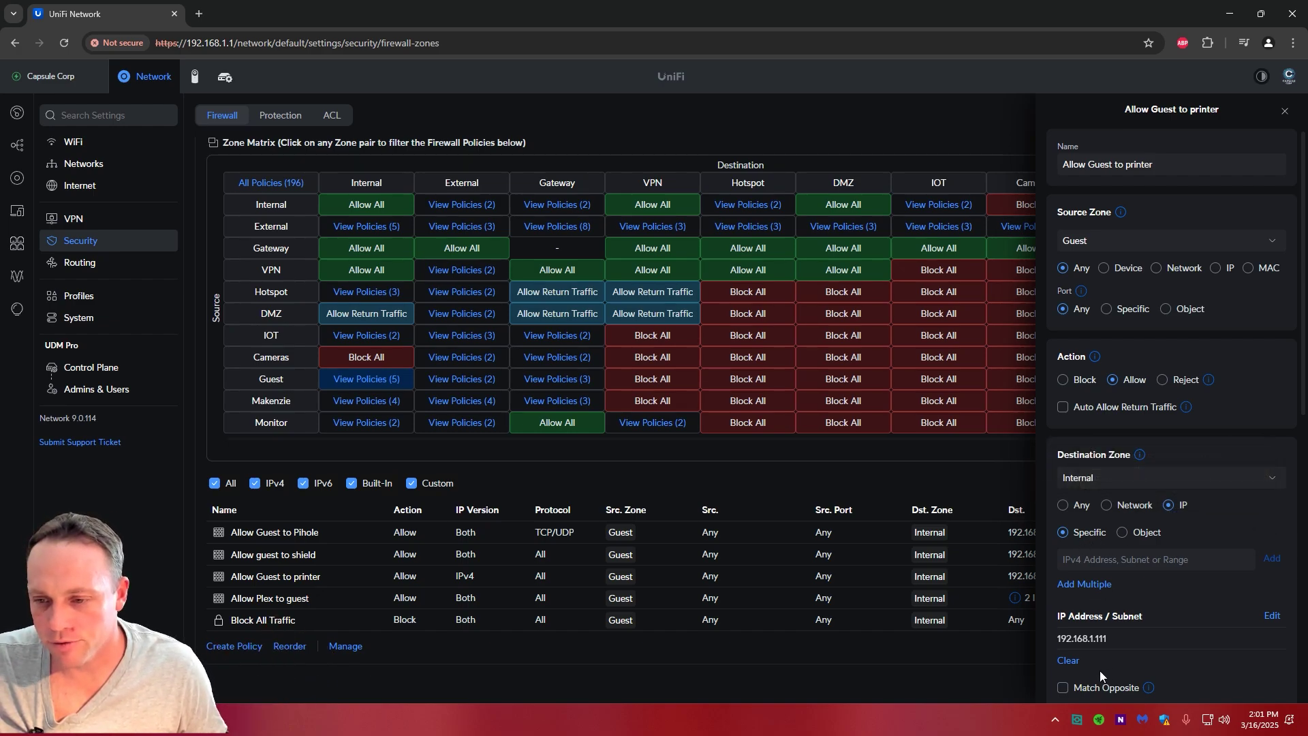
scroll(1086, 646, down, 3)
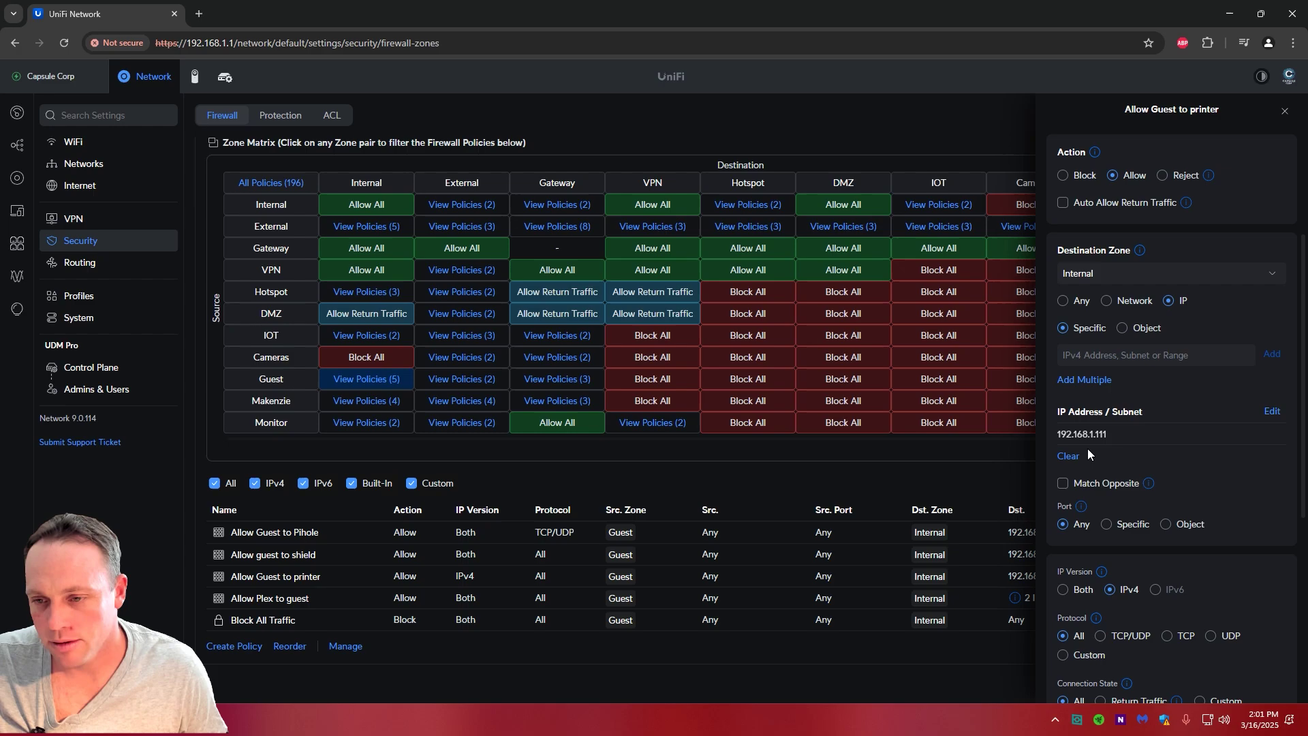
scroll(1100, 528, down, 1)
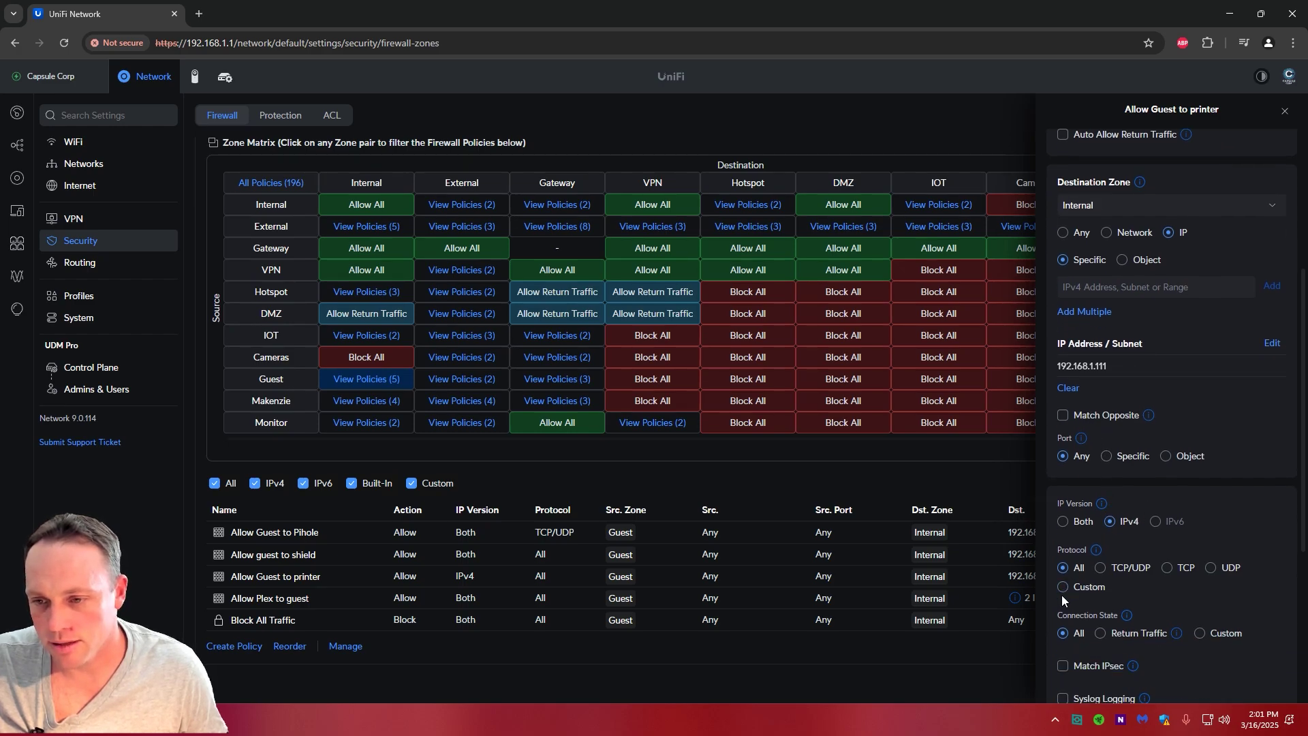
scroll(1063, 613, down, 2)
scroll(1083, 664, down, 1)
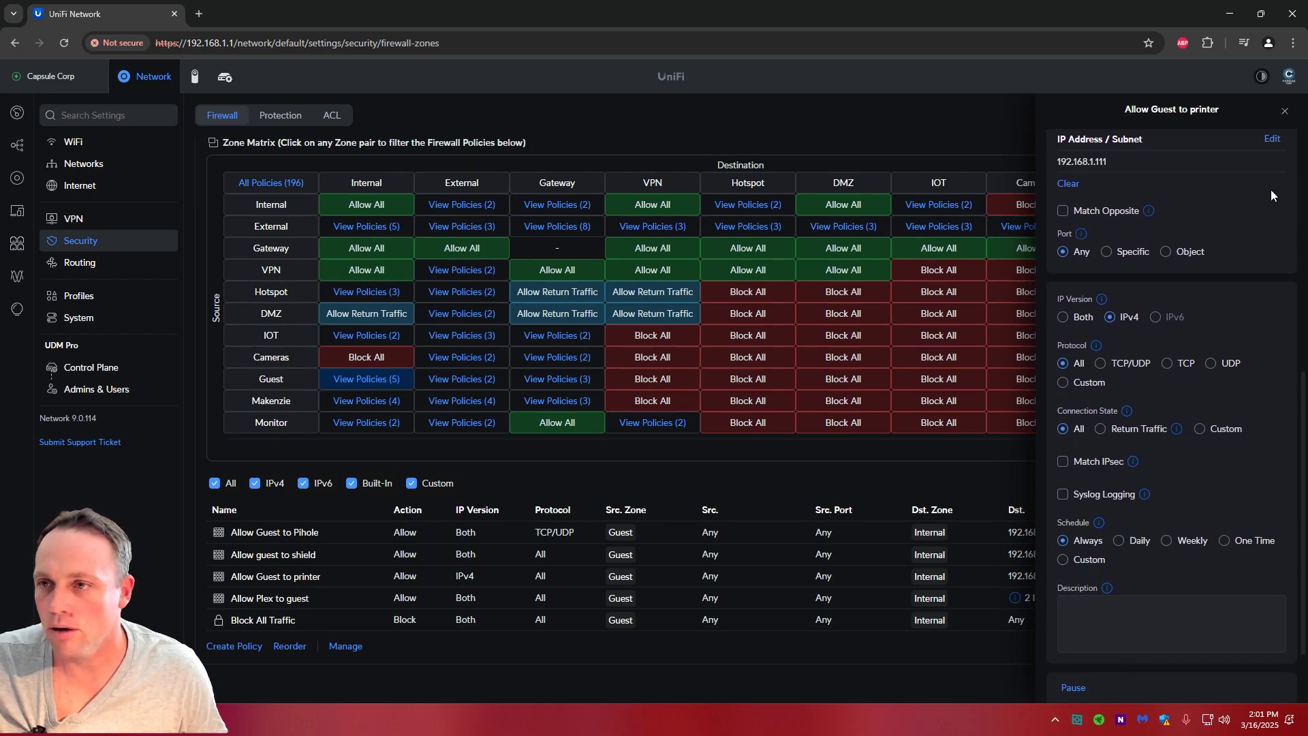
click(1285, 110)
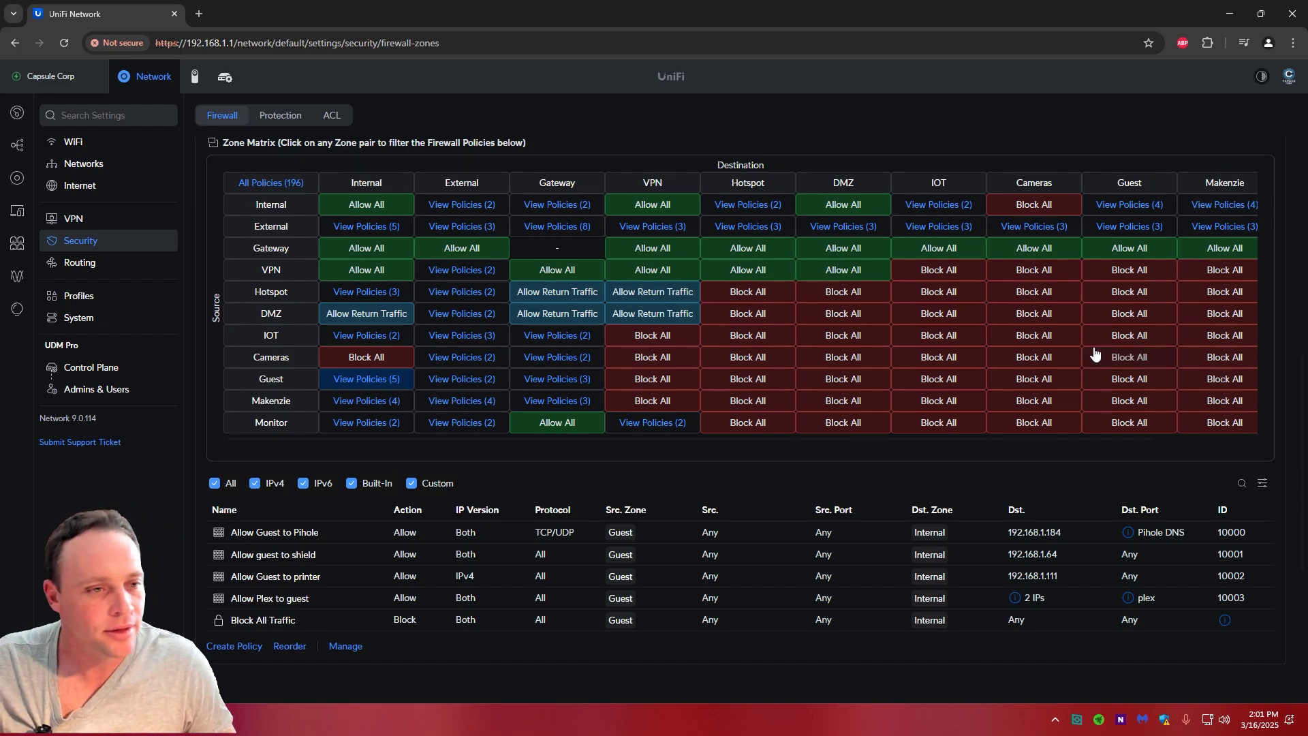
Open the hotspot landing page settings, examine the pre-authorization allowances and post-authorization restrictions, and close them without changes.
click(18, 310)
click(762, 118)
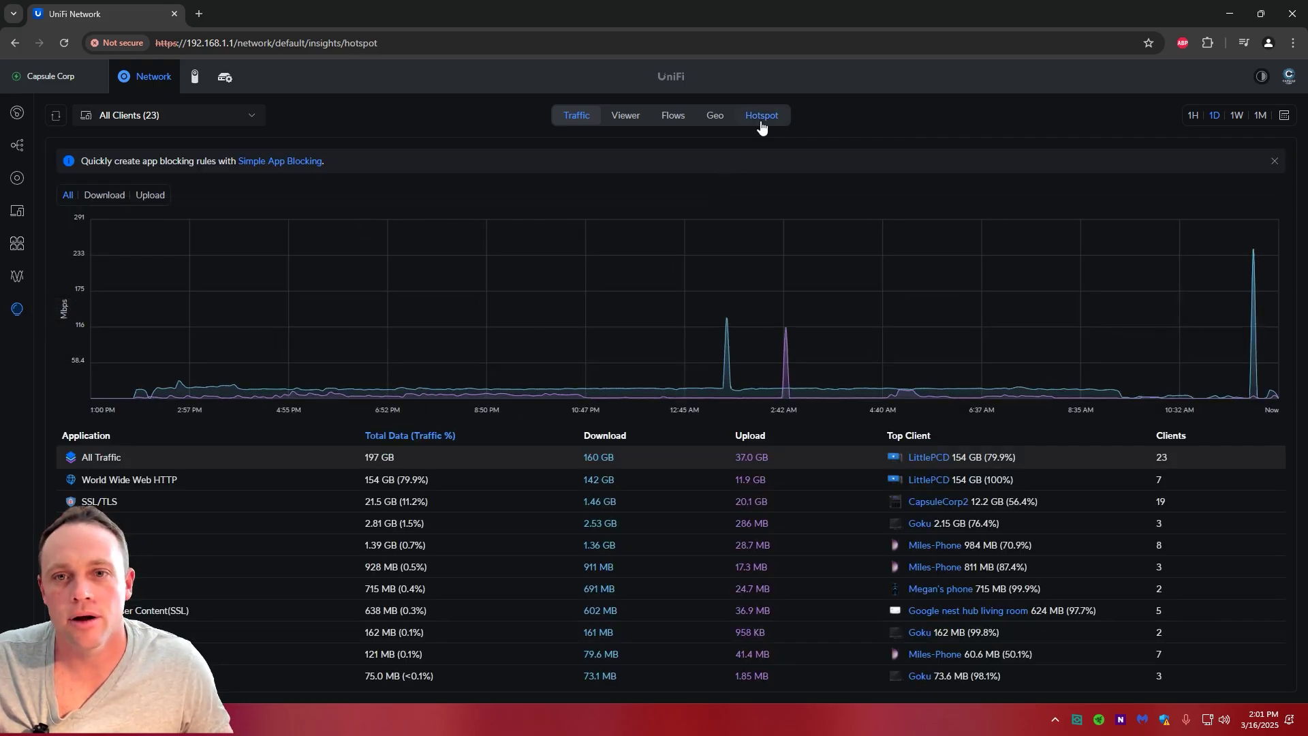
click(160, 162)
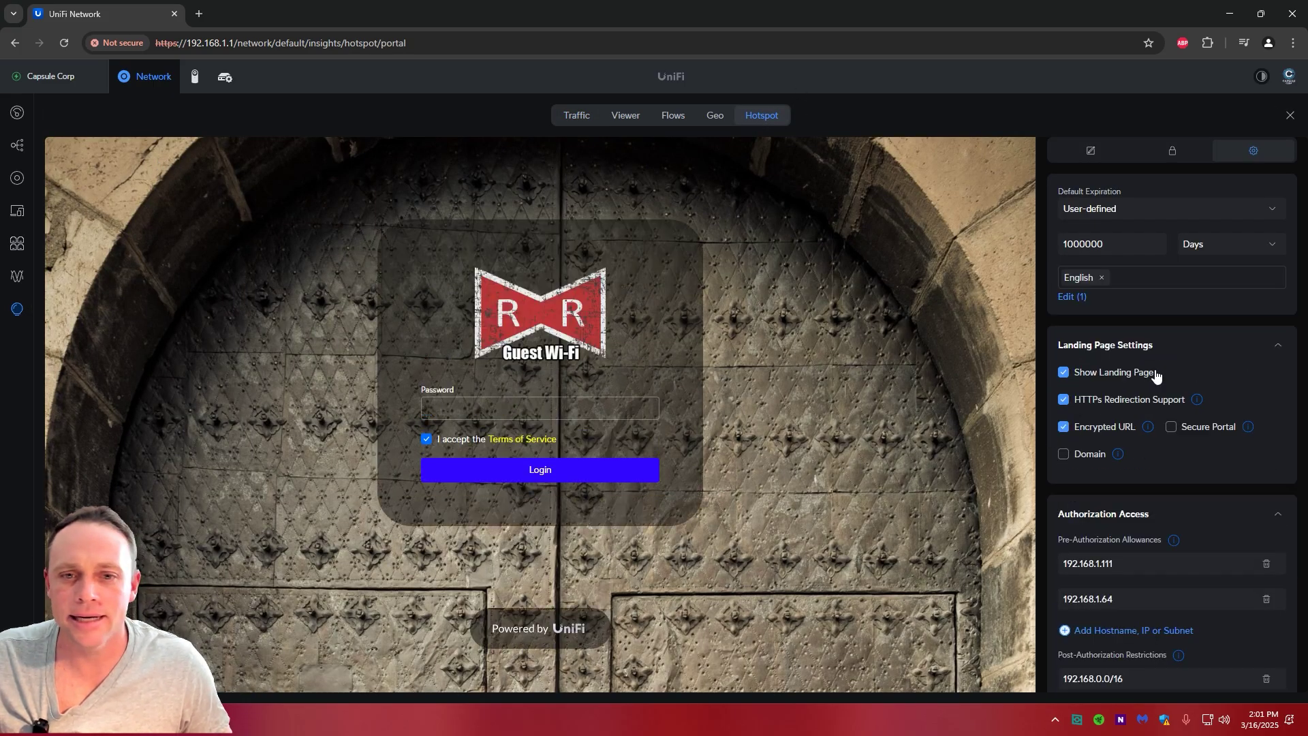
scroll(1271, 312, down, 2)
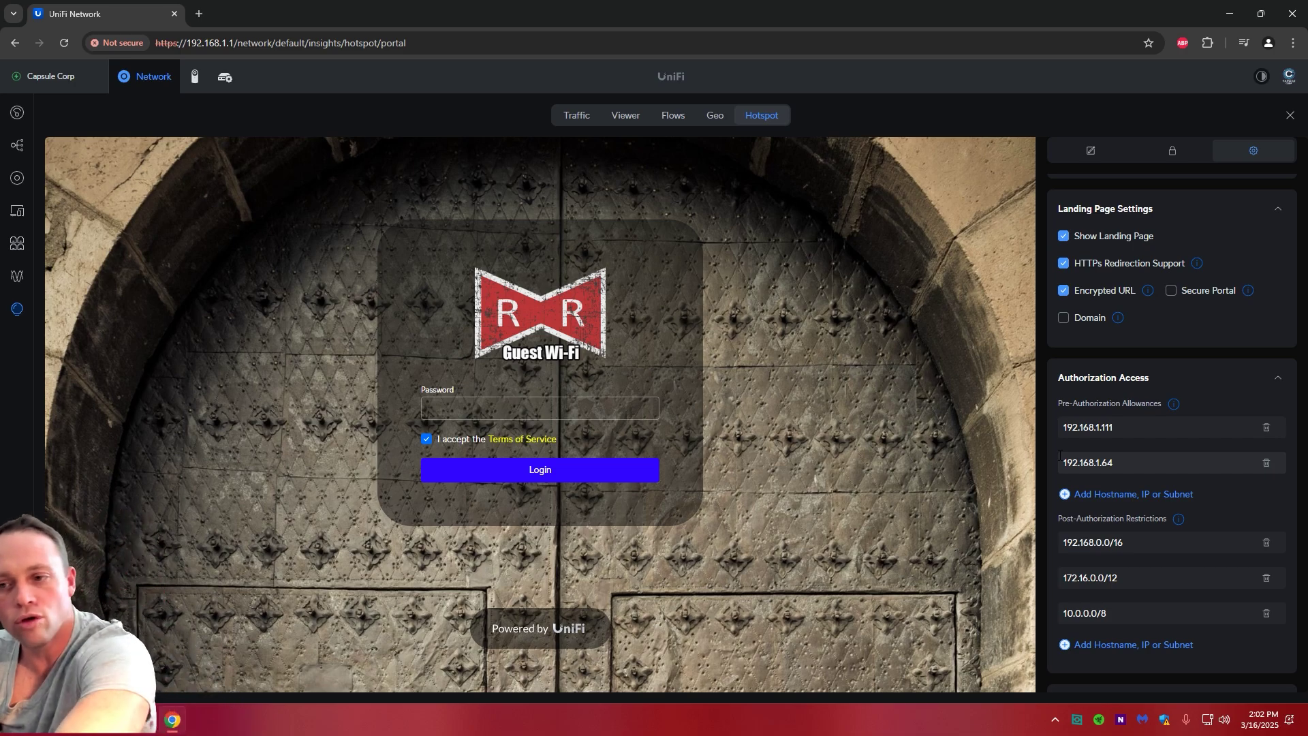
click(1290, 112)
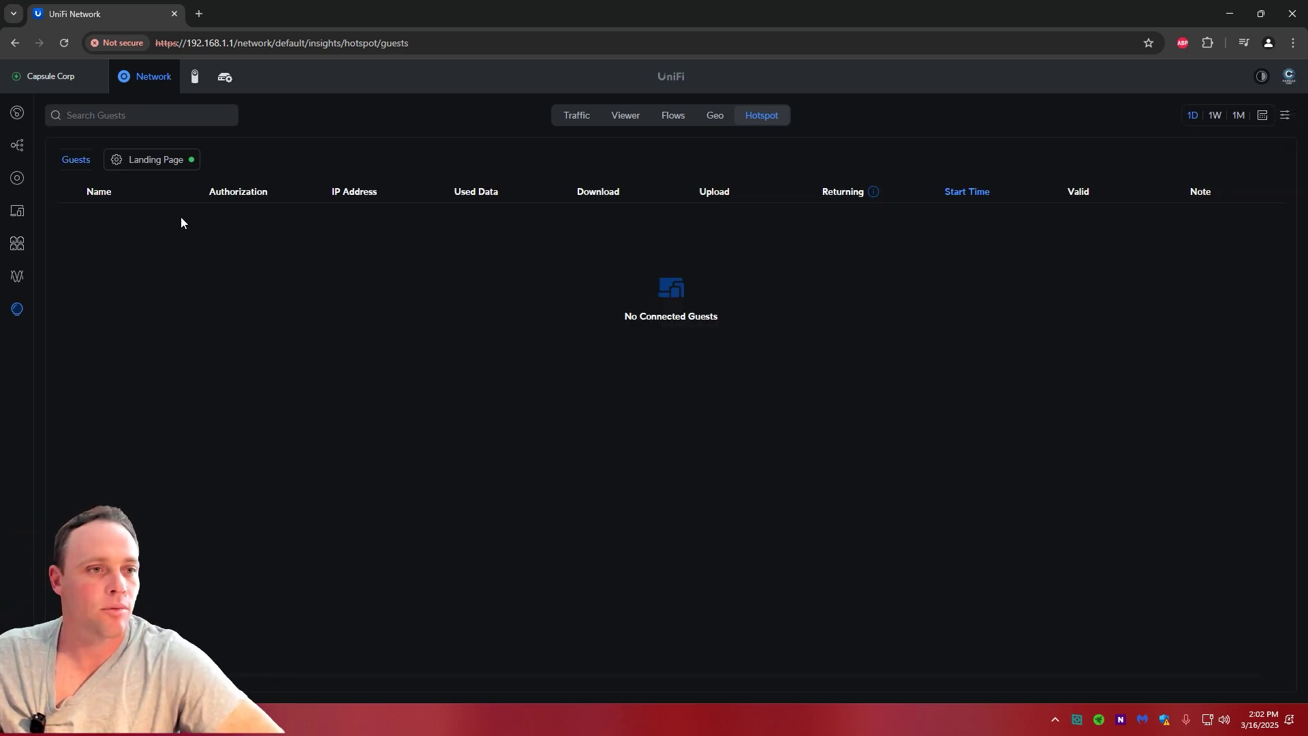
Return to the firewall zone settings and list the policies from the Guest zone to Internal.
click(17, 685)
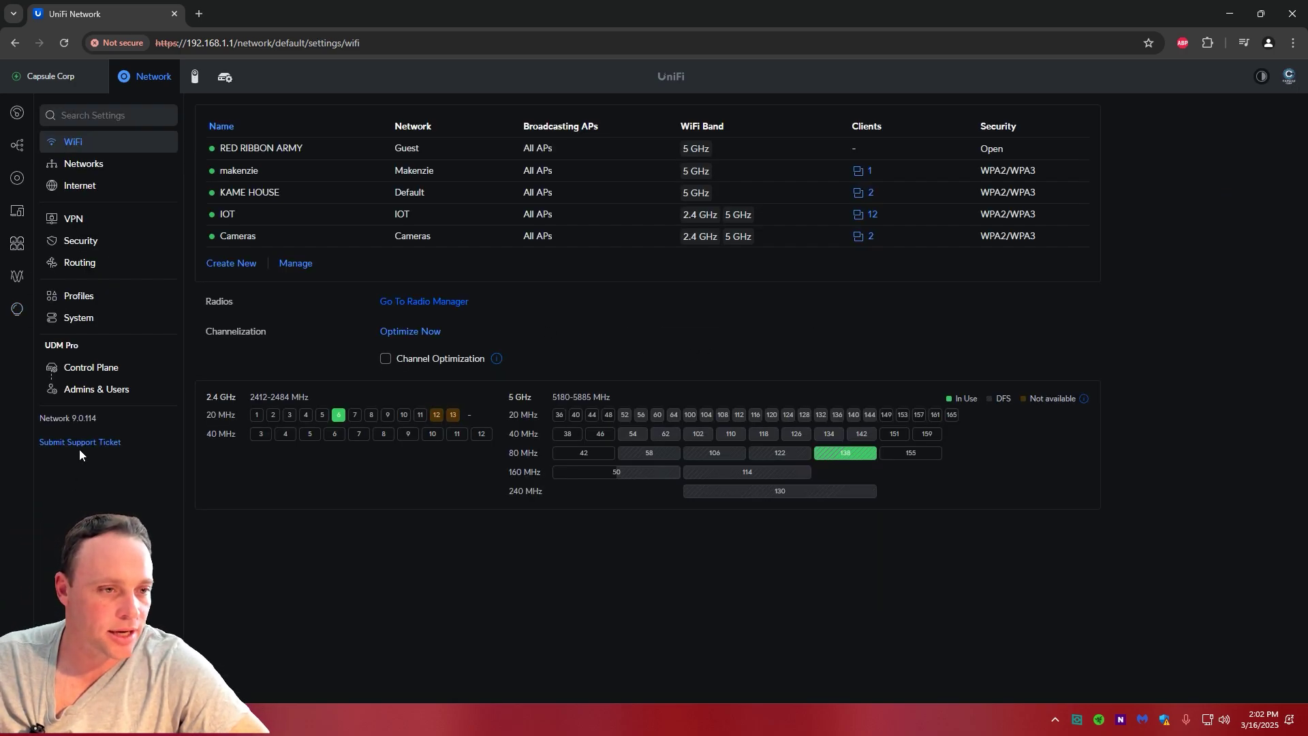
click(90, 247)
scroll(400, 262, down, 5)
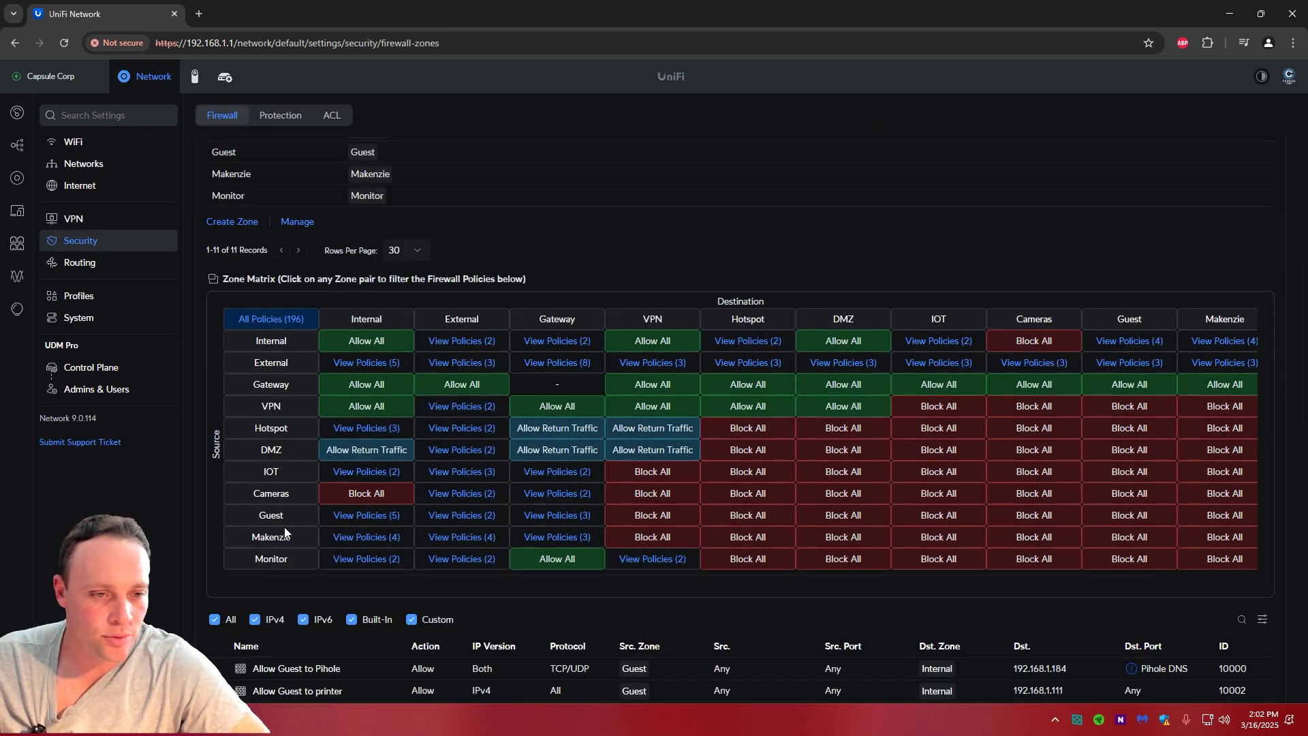
click(366, 515)
scroll(273, 477, down, 4)
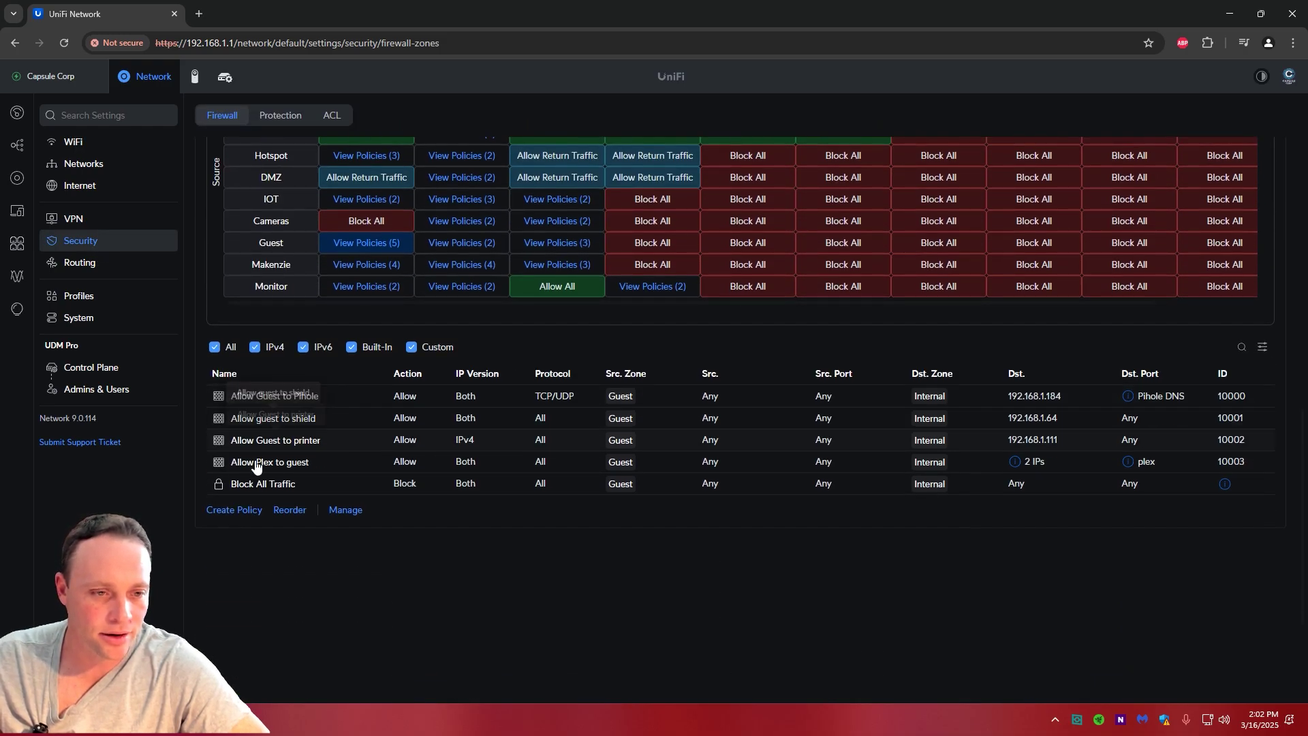
Open the Allow guest to shield policy, examine its return traffic option and destination IP, and close it unchanged.
click(299, 422)
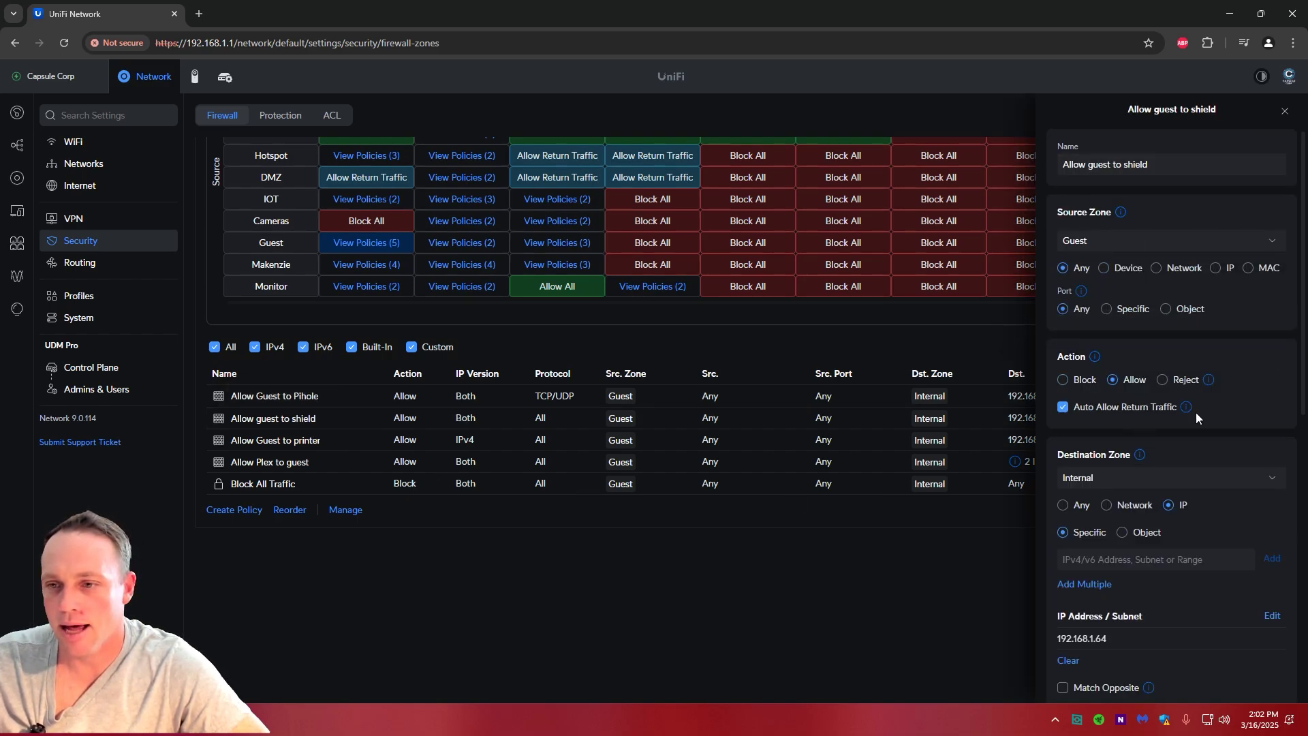
scroll(1084, 413, down, 1)
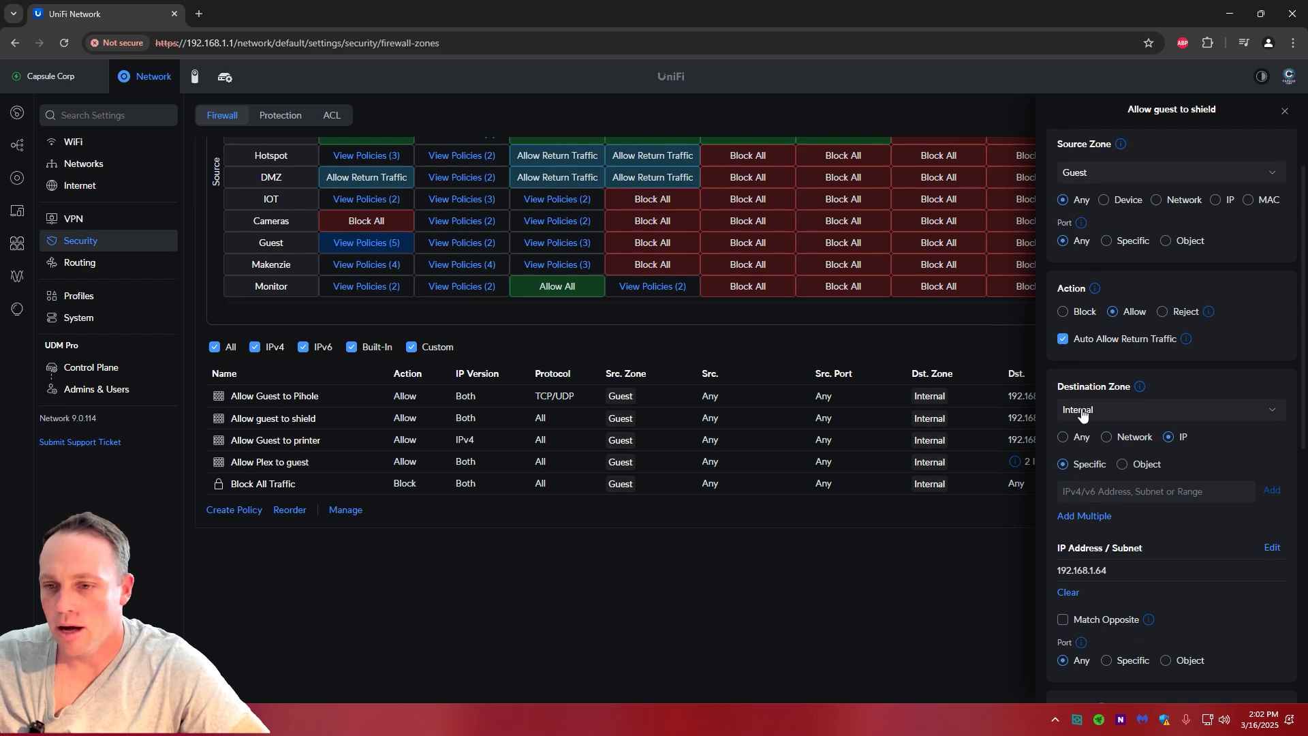
scroll(1158, 409, down, 1)
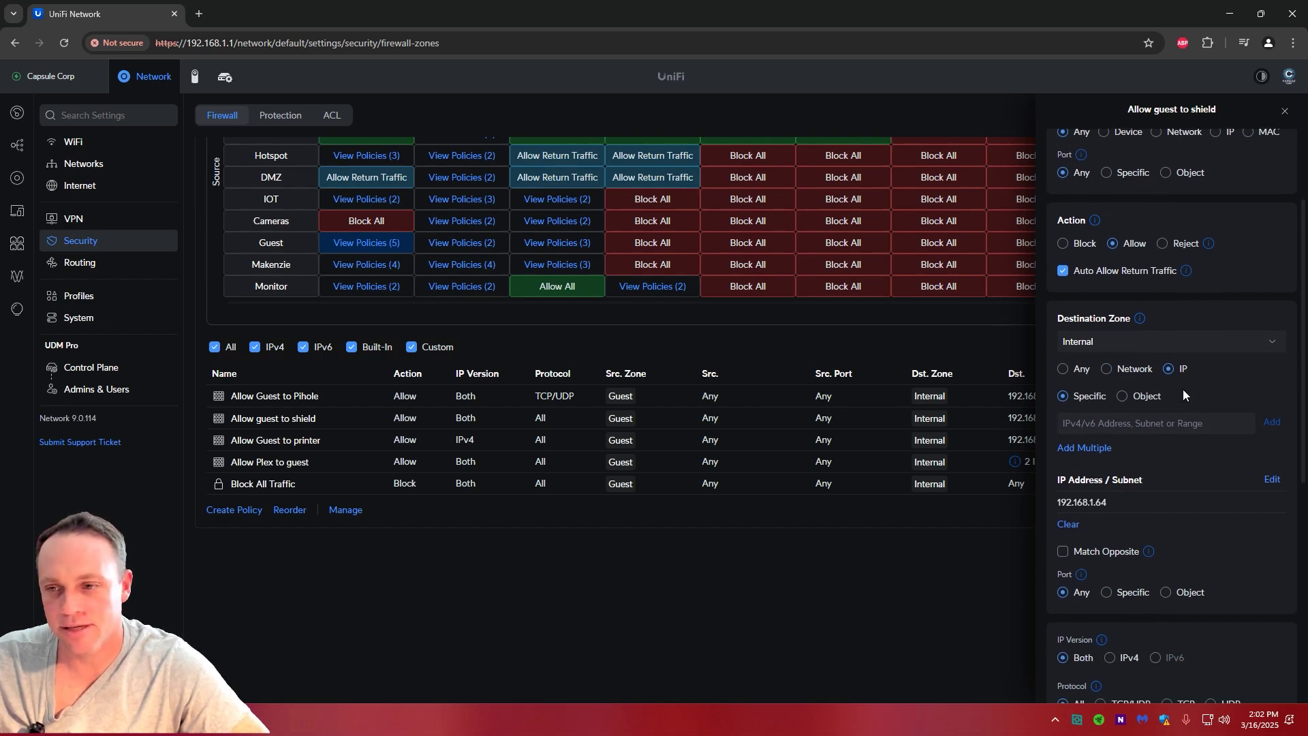
mouse_move(1080, 507)
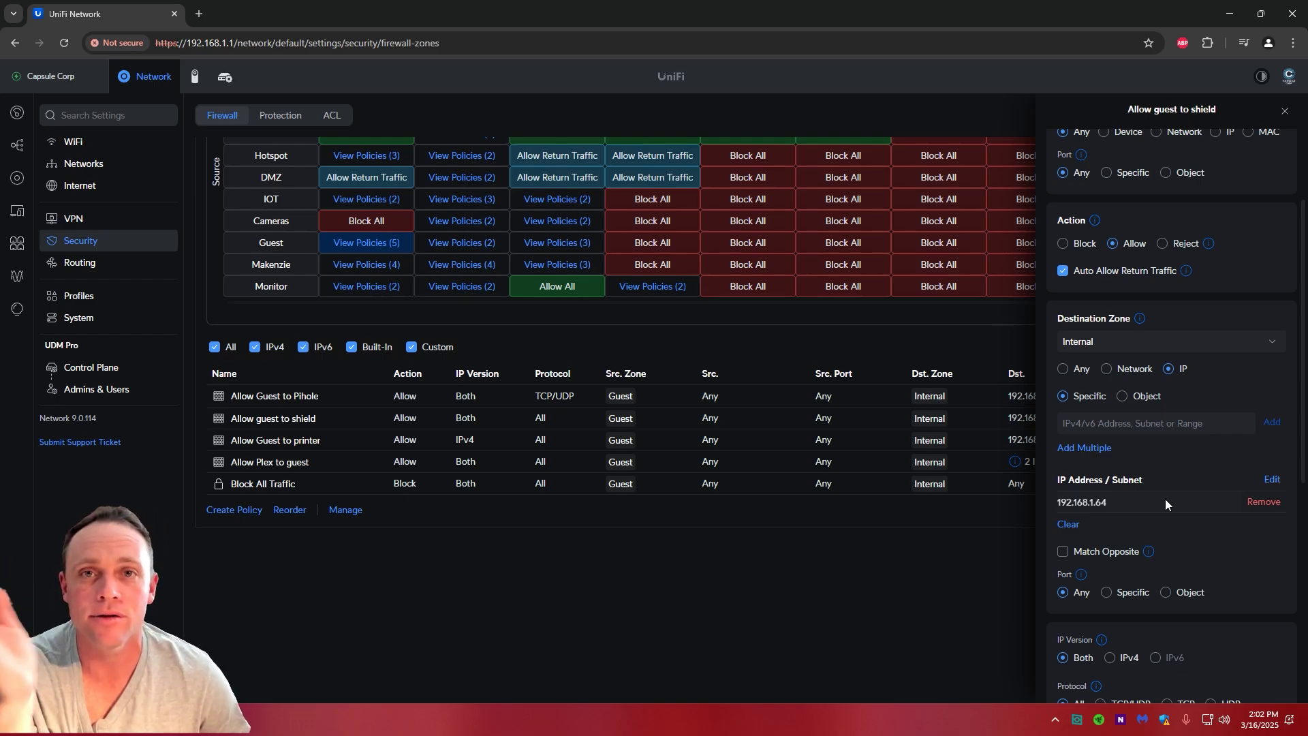
scroll(1239, 353, up, 2)
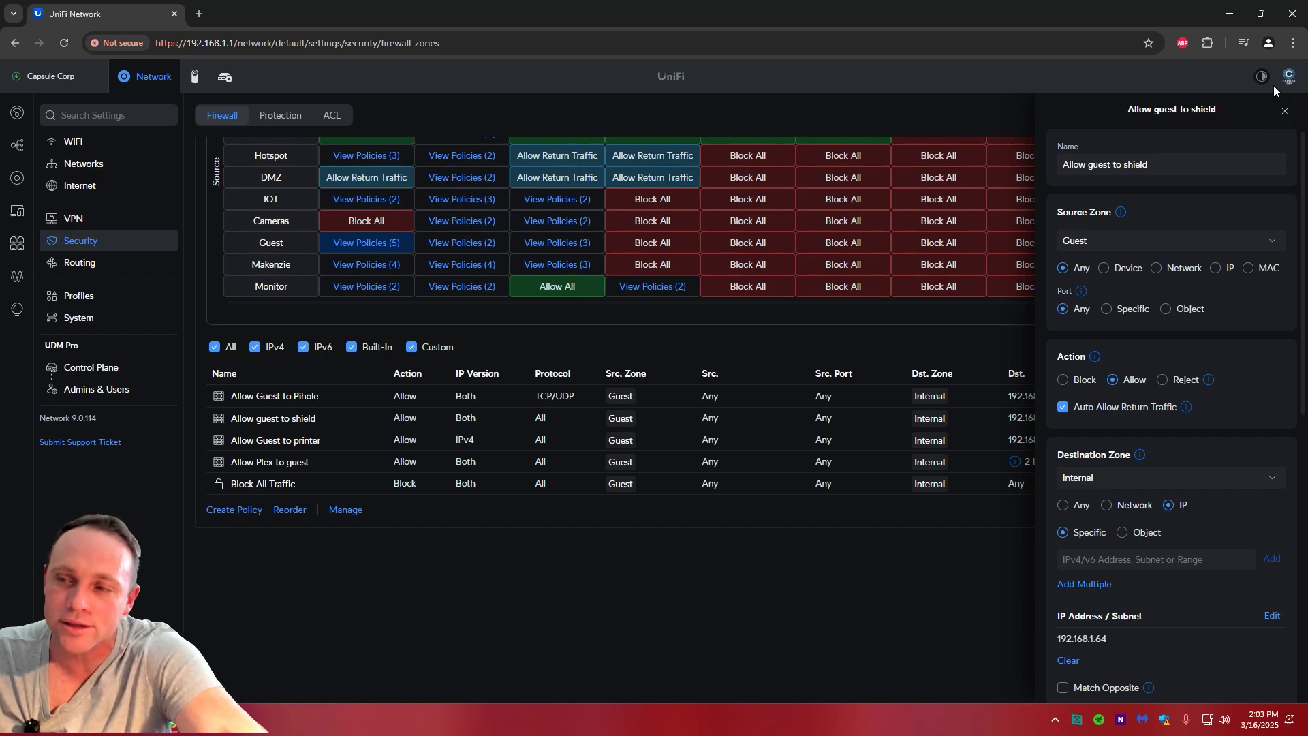
click(1286, 111)
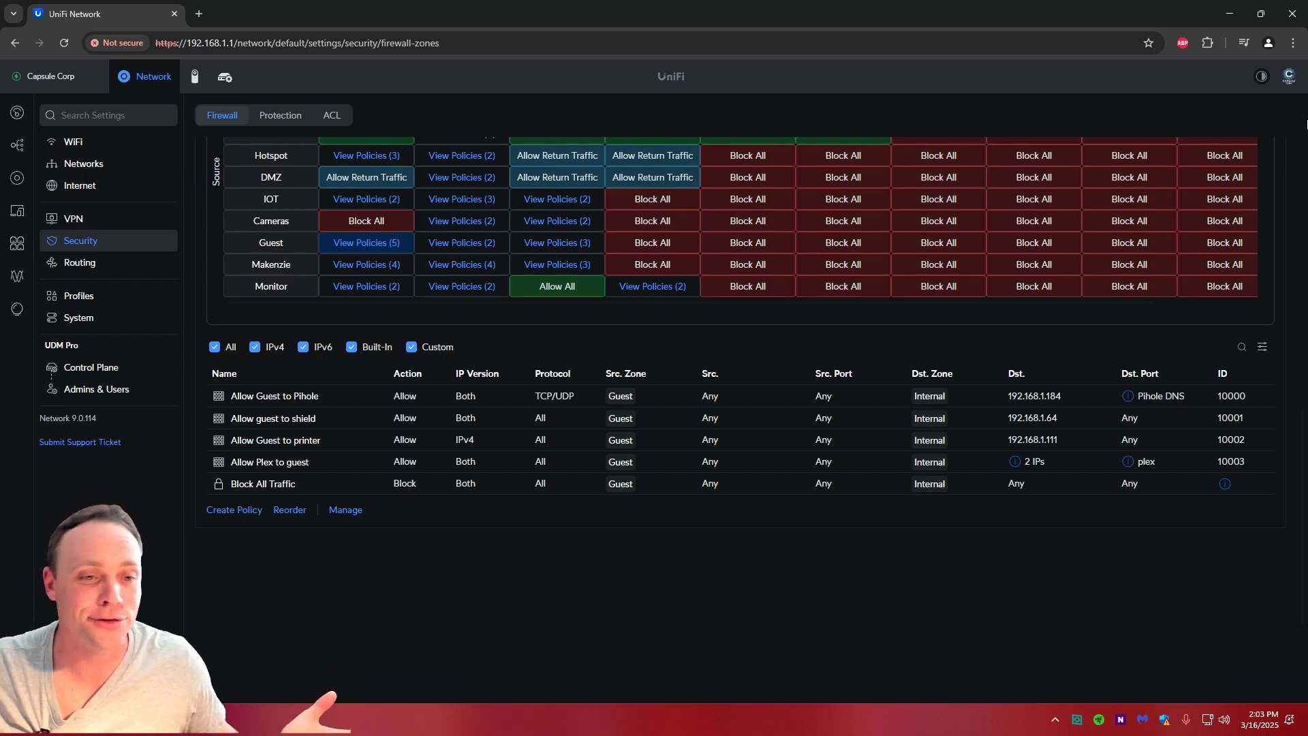
scroll(764, 366, up, 1)
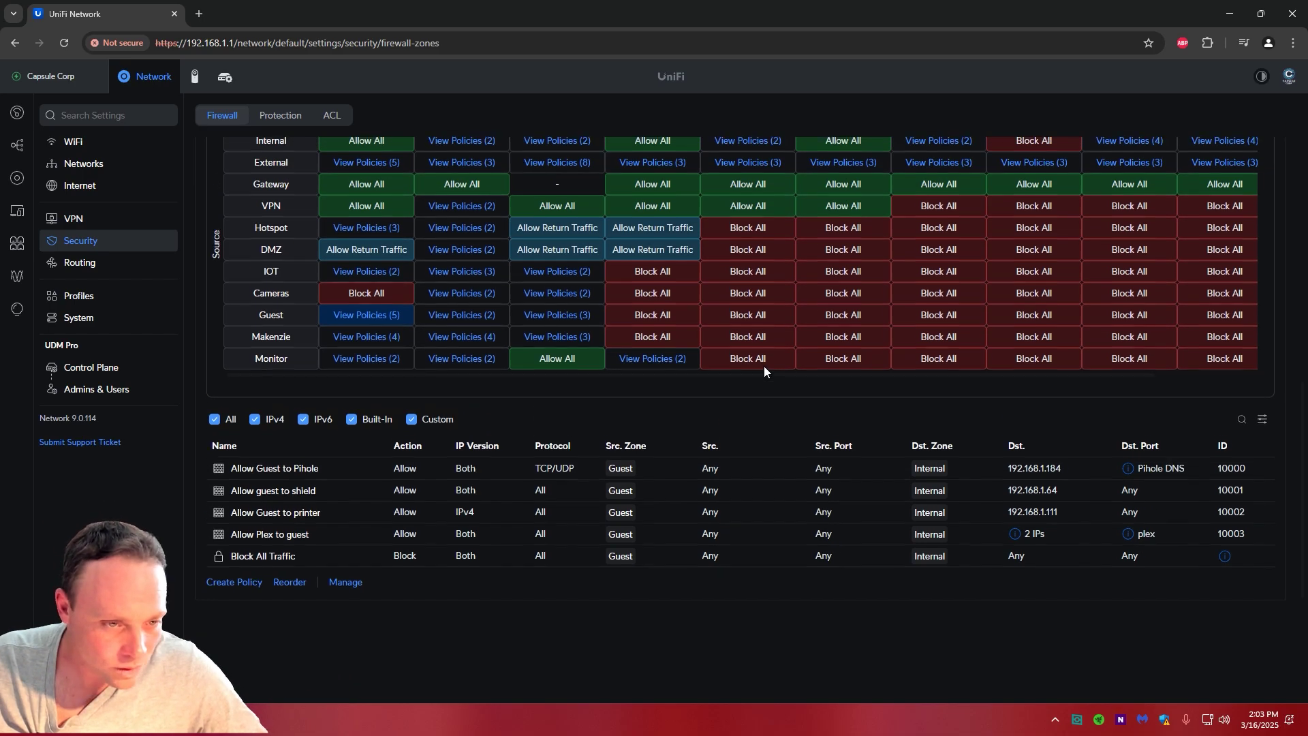
scroll(763, 370, up, 1)
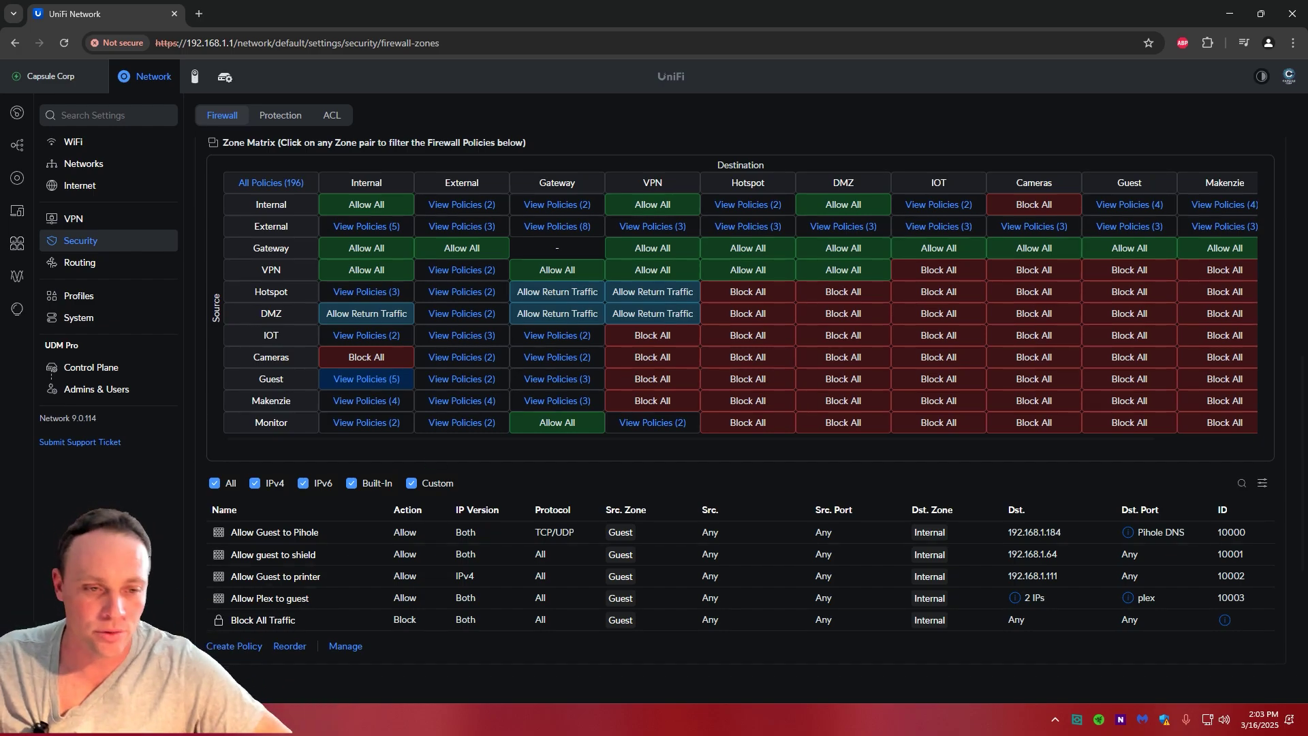
Open the Allow Plex to guest policy, examine its destination IP addresses and port setting, and close it unchanged.
click(259, 598)
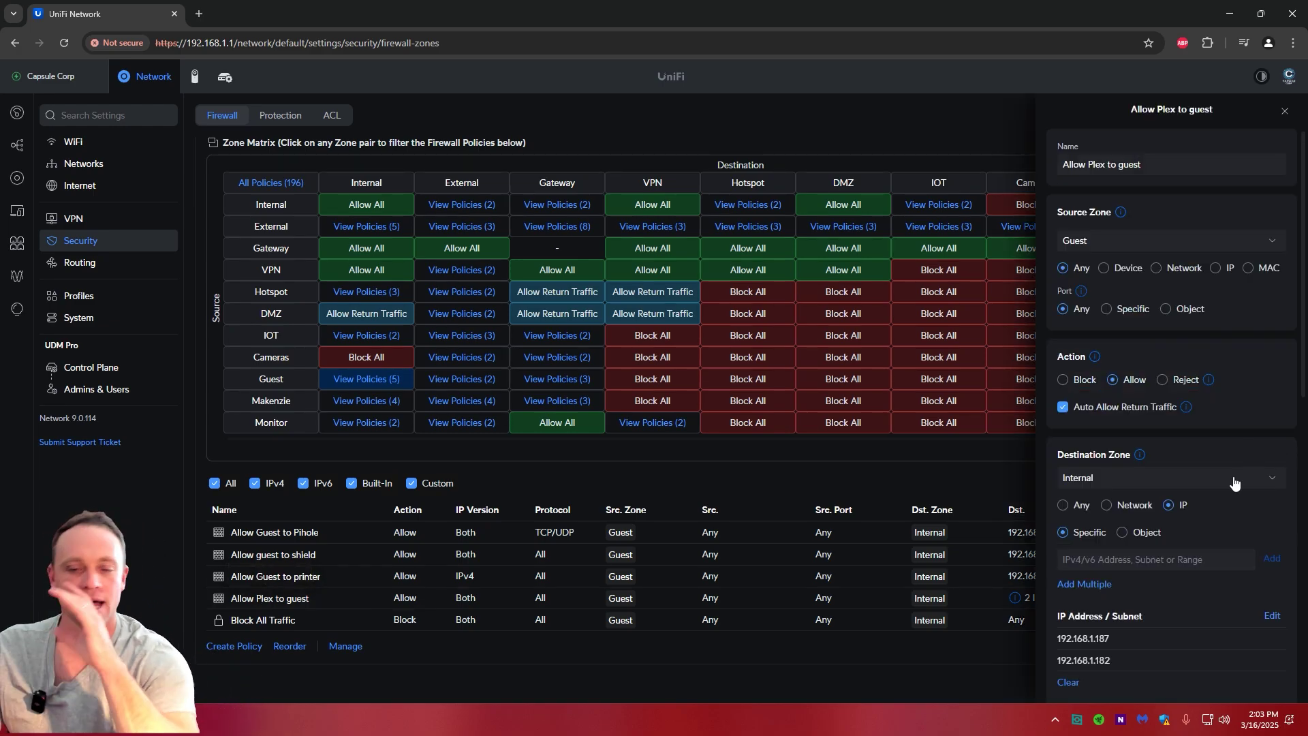
scroll(1091, 599, down, 1)
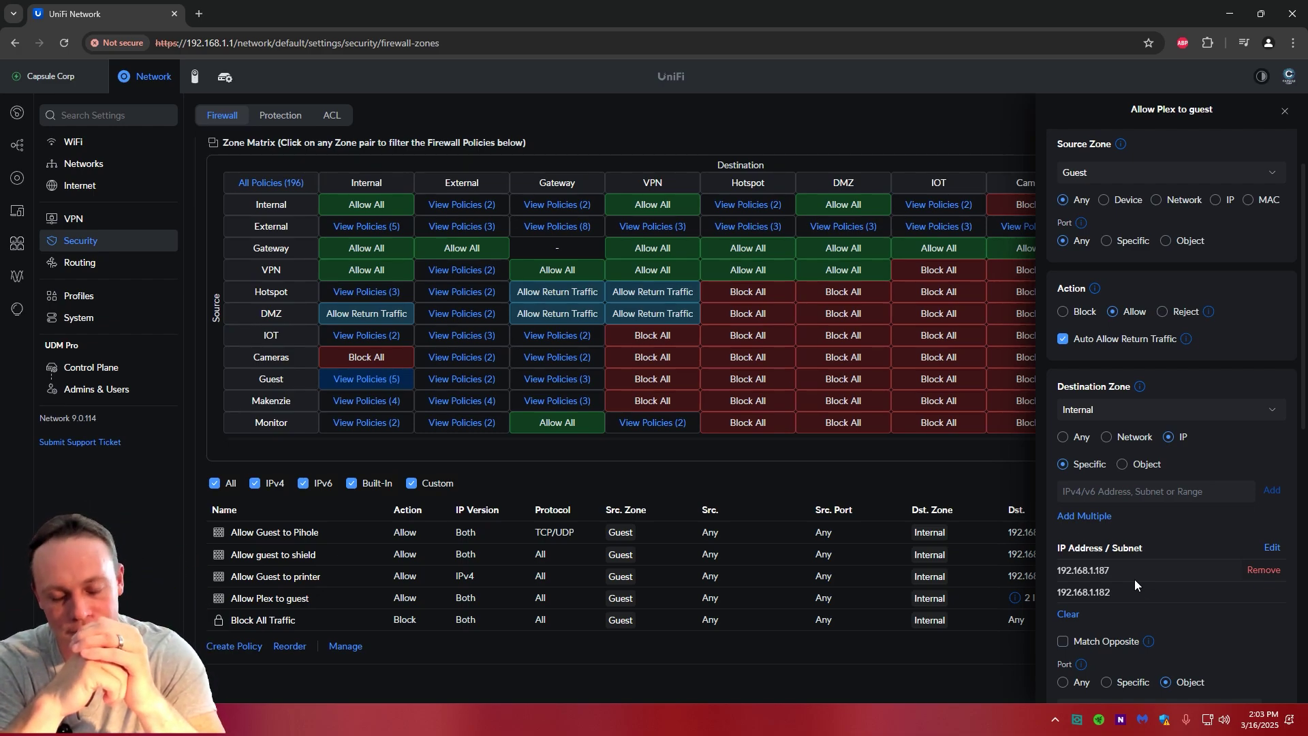
click(1285, 115)
List the policies from the VPN zone to External, examine them, and return to the zone overview.
scroll(1097, 452, up, 6)
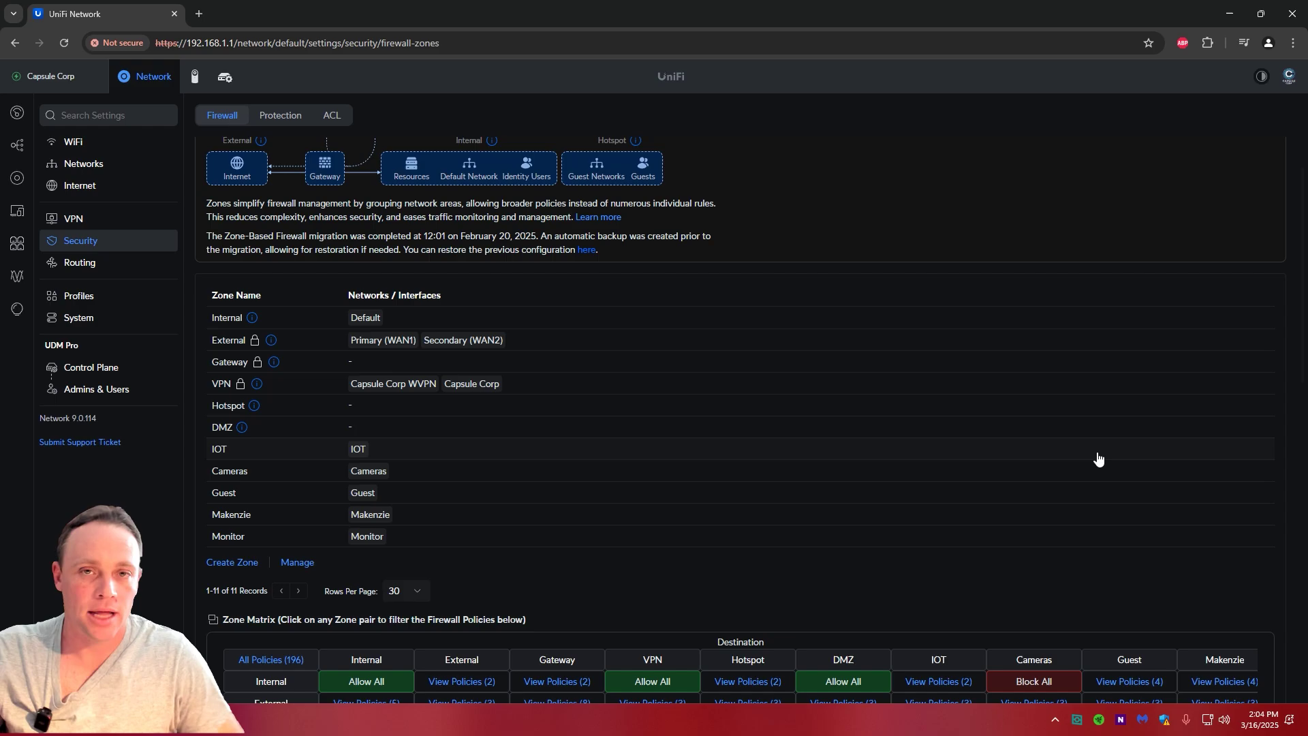
scroll(708, 422, down, 4)
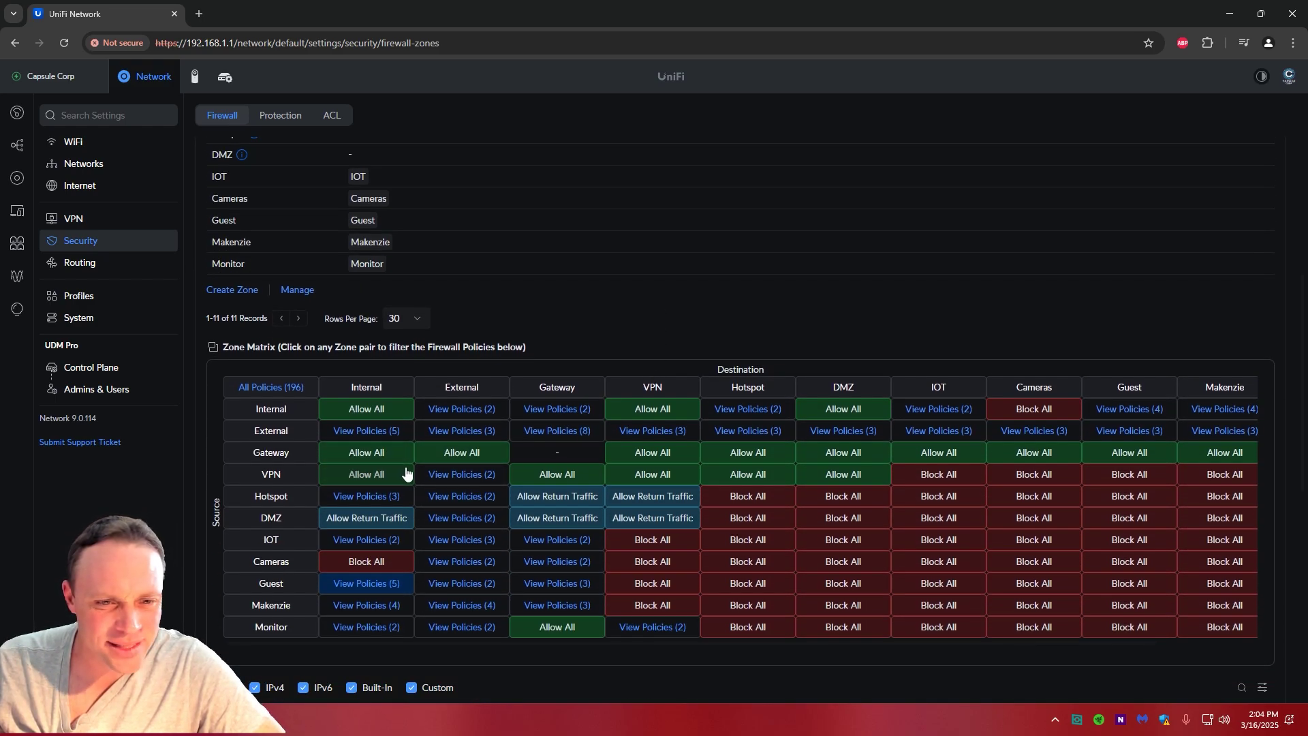
click(428, 475)
scroll(535, 447, down, 4)
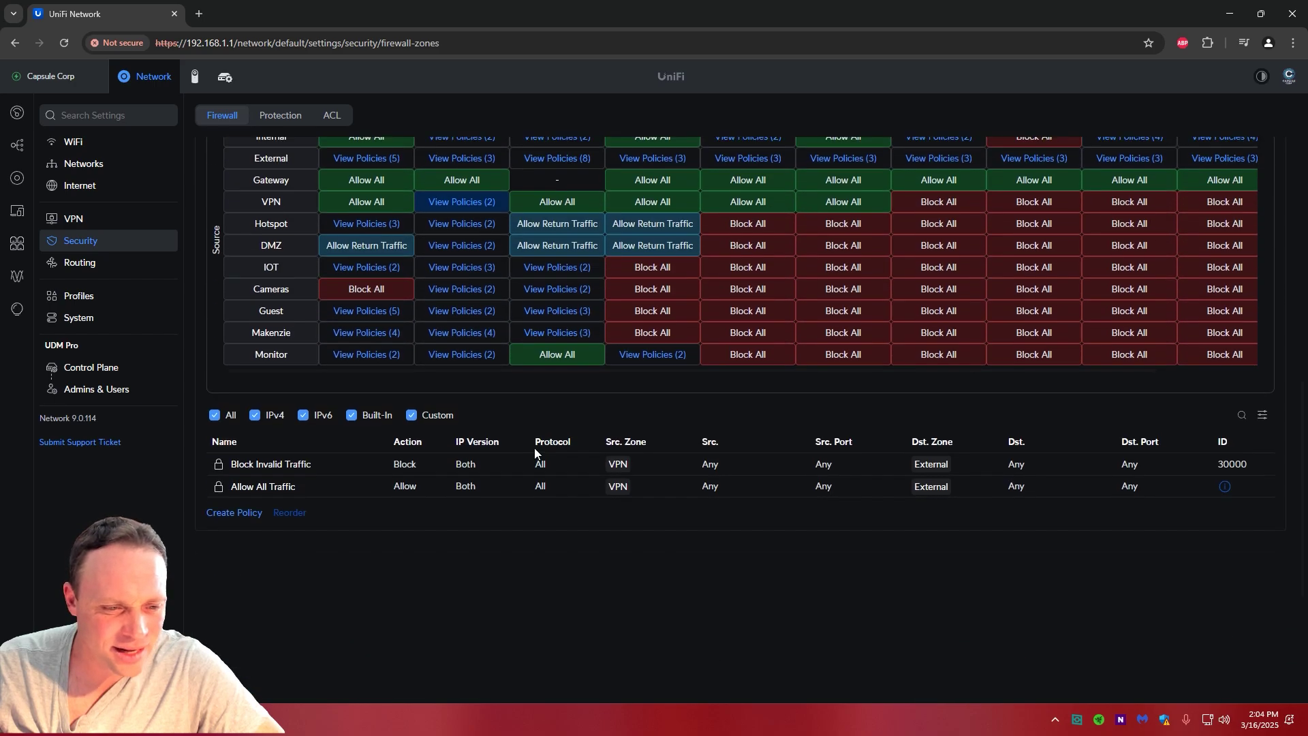
scroll(489, 431, up, 8)
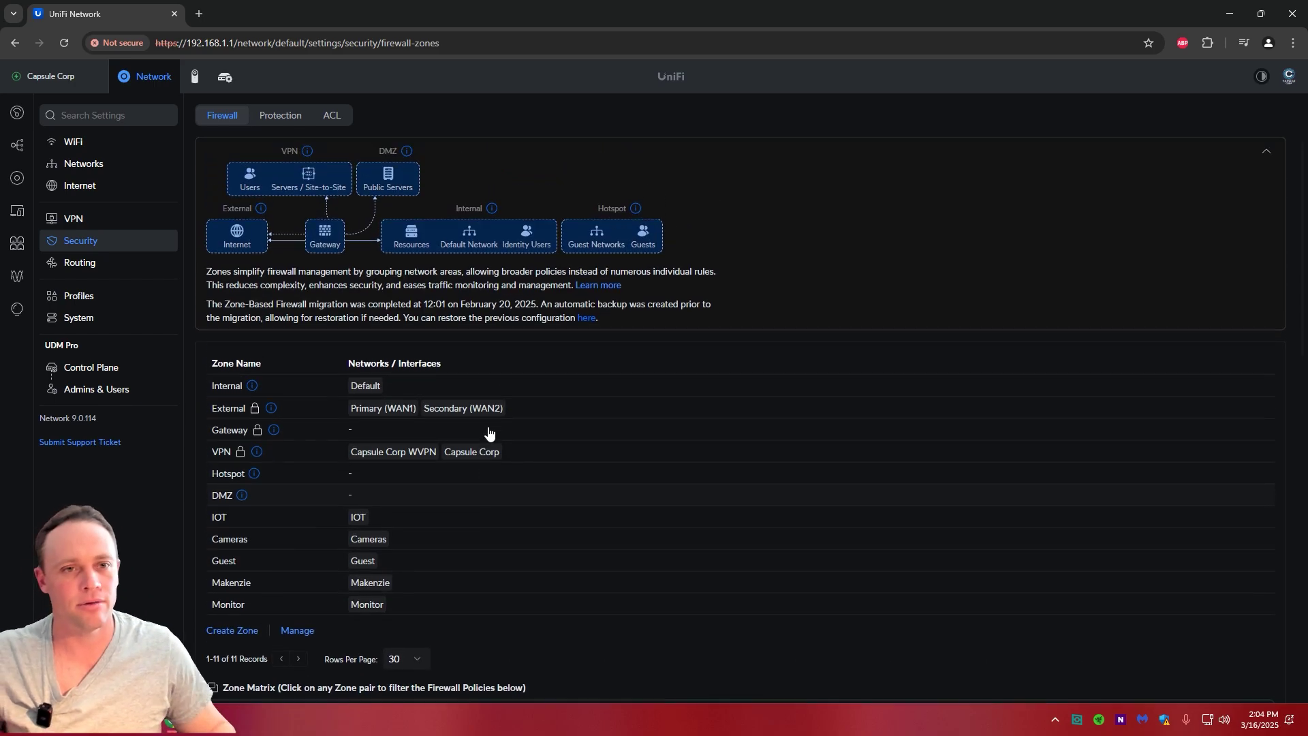